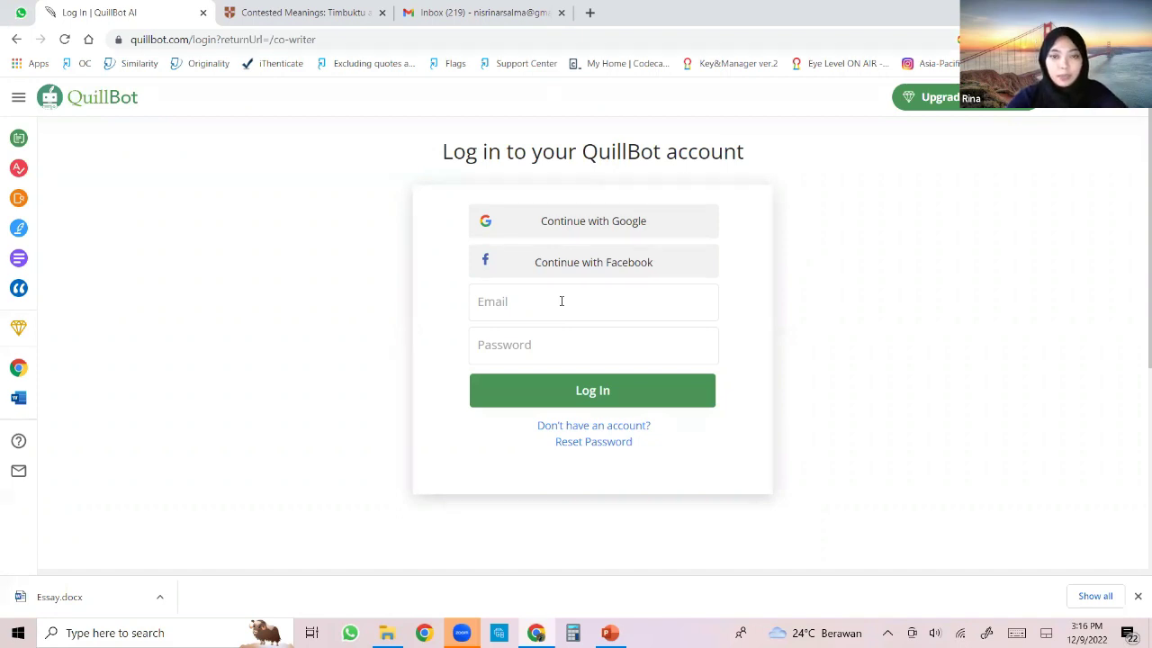
# Log in with the account e-mail and password, then open the Paraphraser from the sidebar.
pyautogui.click(546, 314)
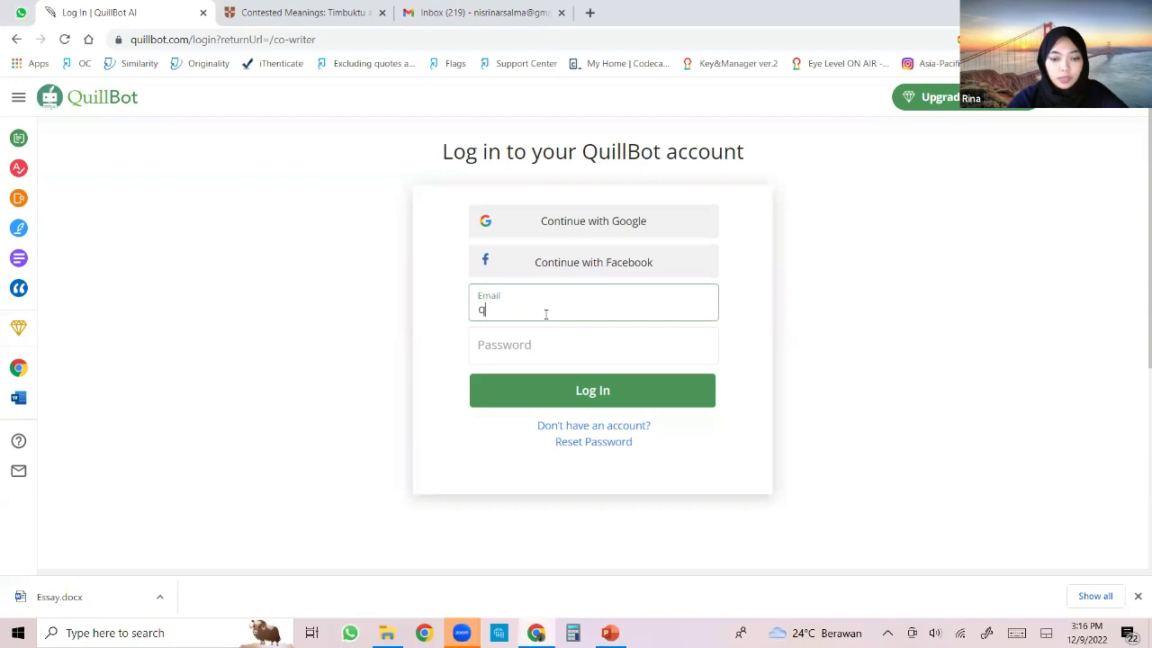
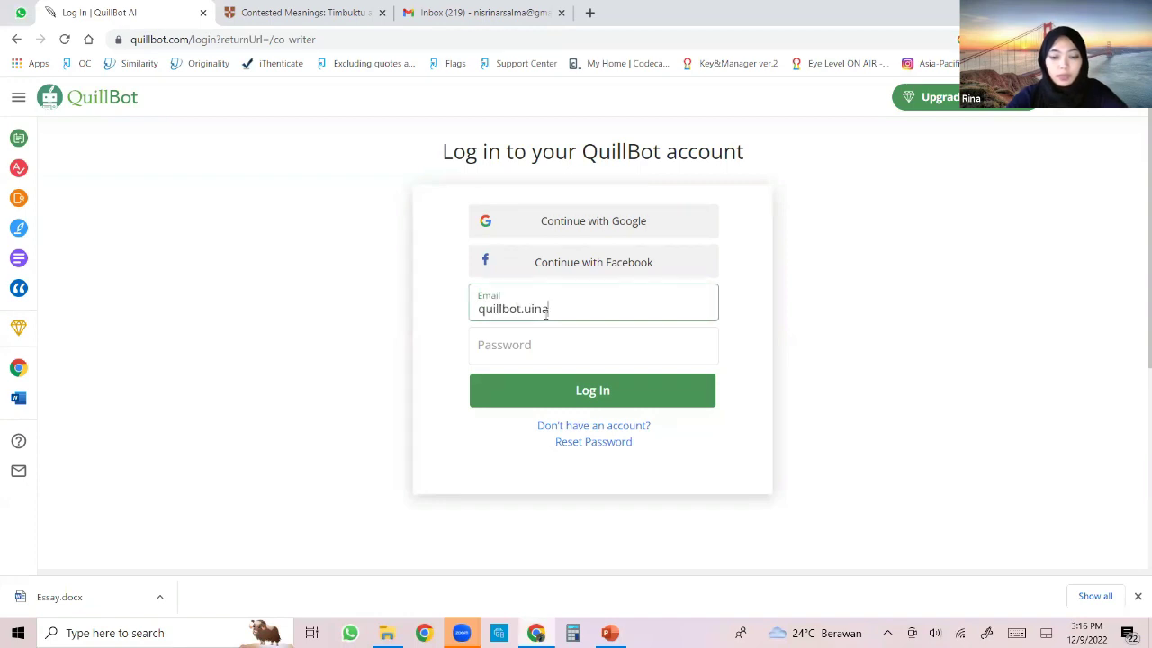
pyautogui.press('Tab')
pyautogui.write('****')
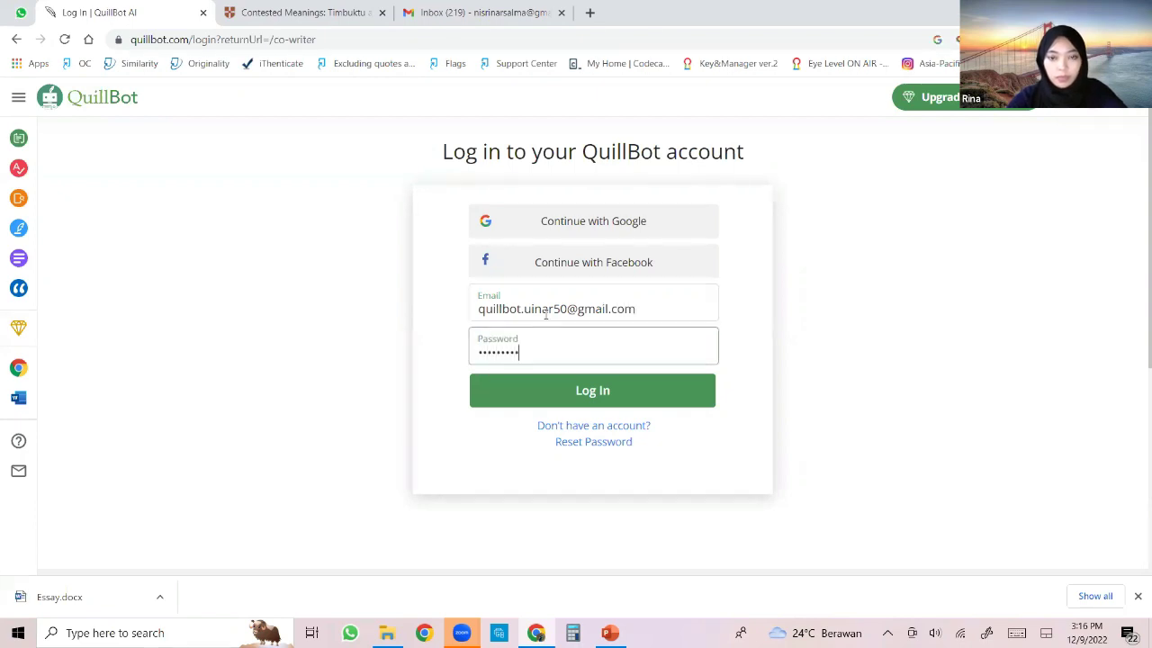
pyautogui.press('Return')
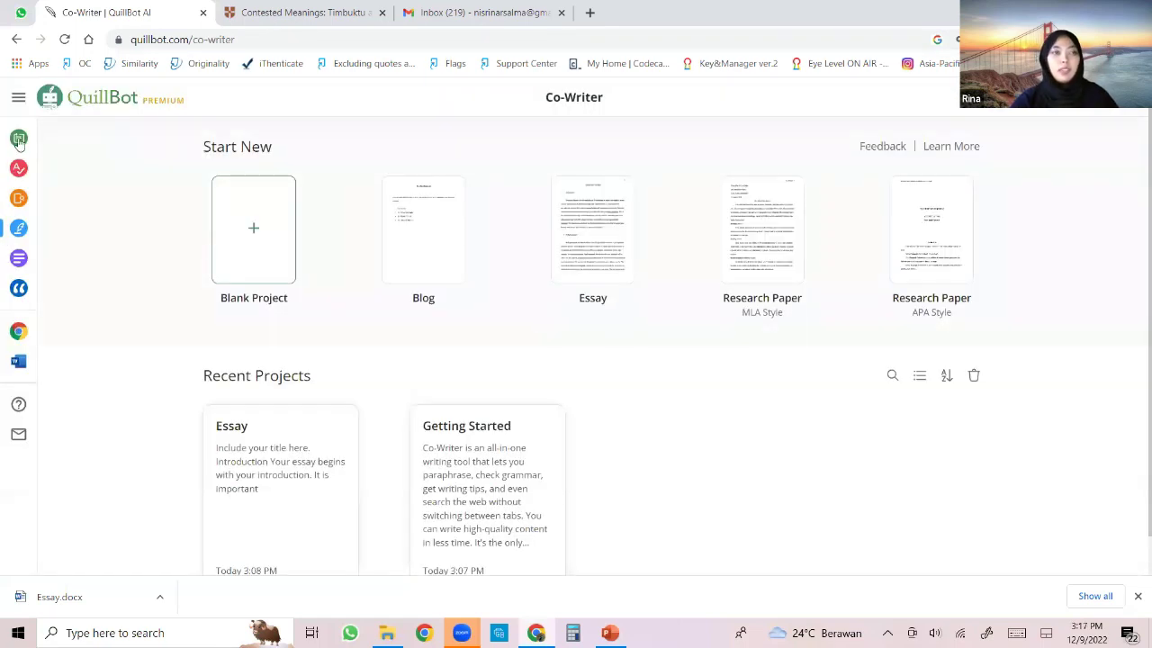
pyautogui.click(18, 140)
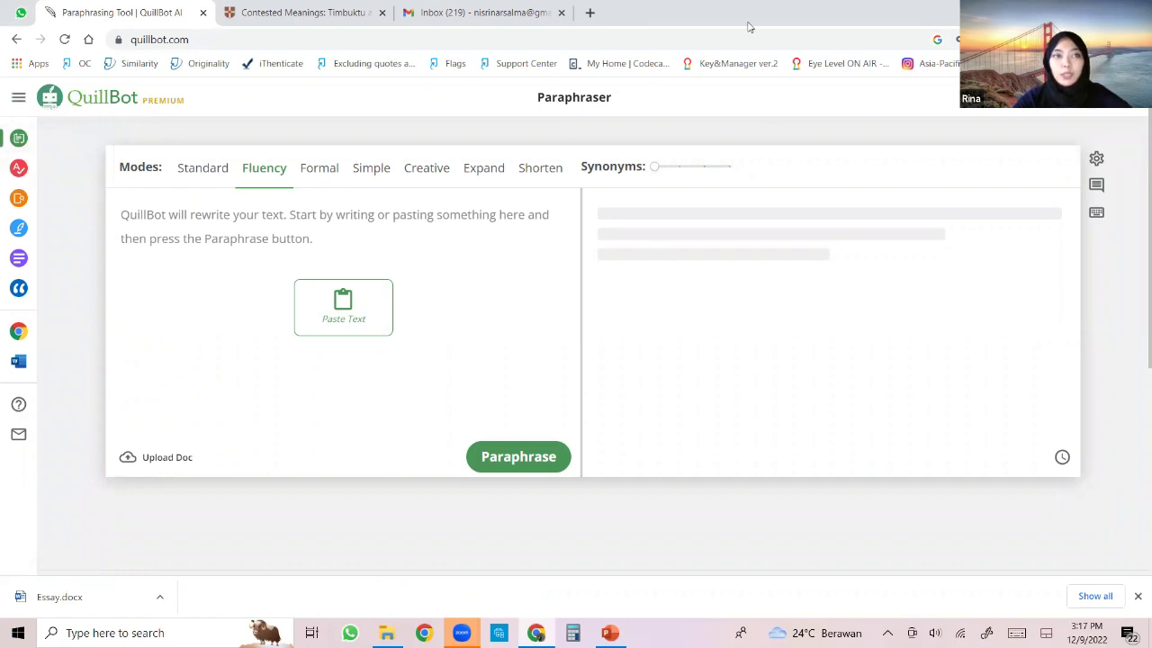
# Keep American English as the dialect, toggle dark theme on and off, and open Account Details.
pyautogui.click(1098, 186)
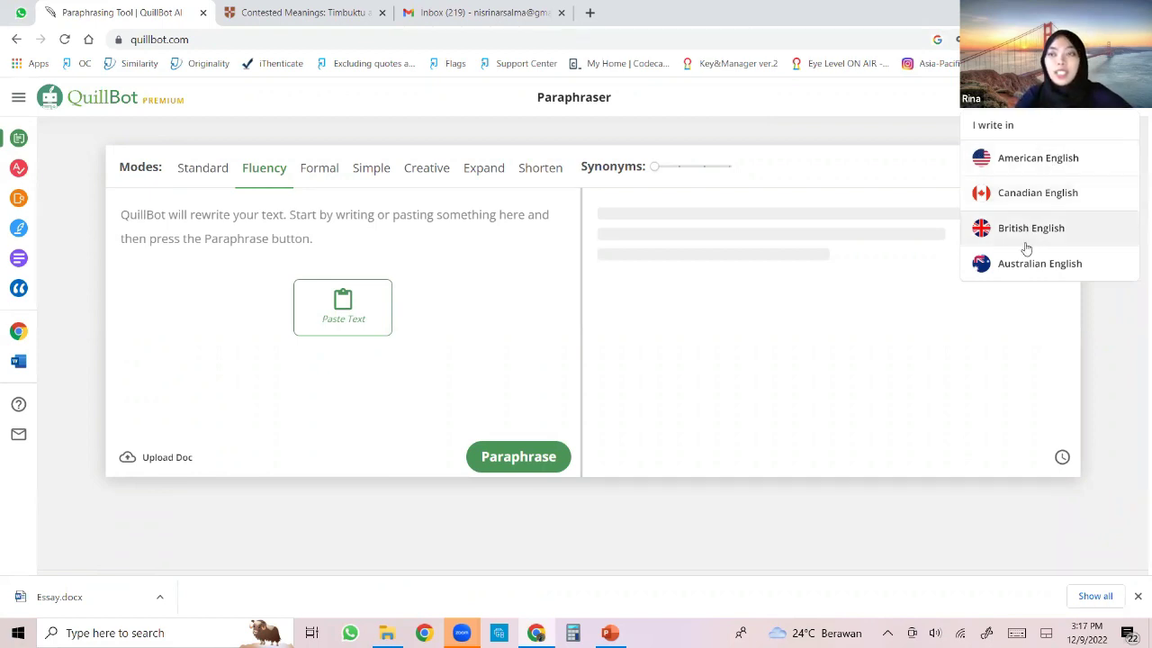
pyautogui.click(1044, 157)
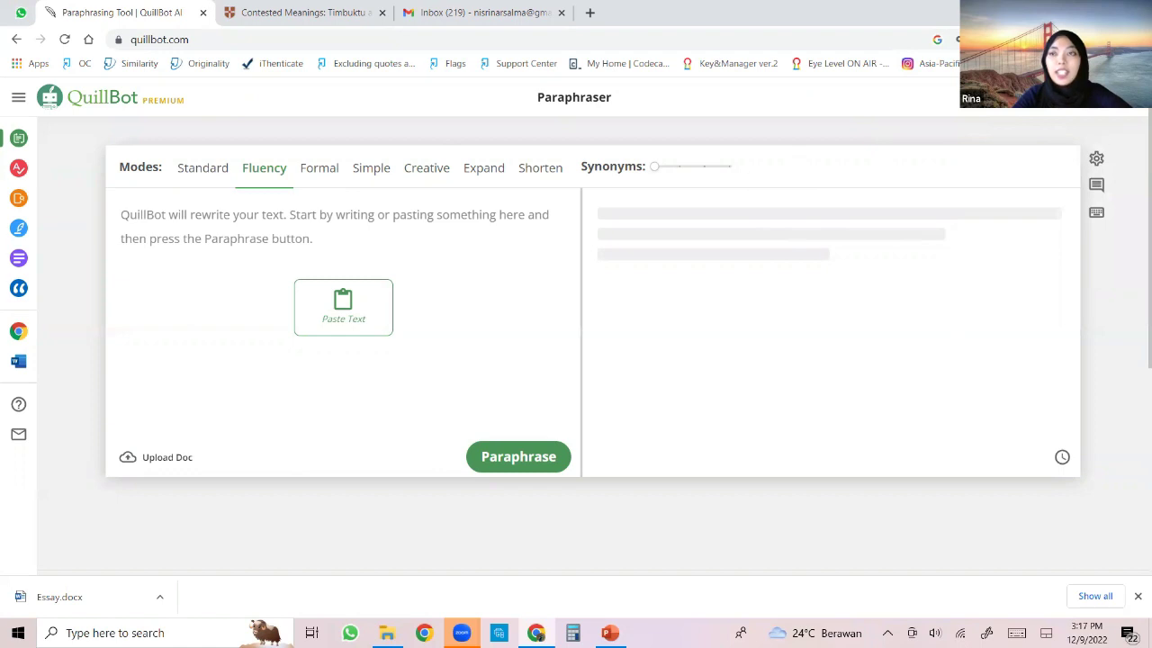
pyautogui.click(1064, 95)
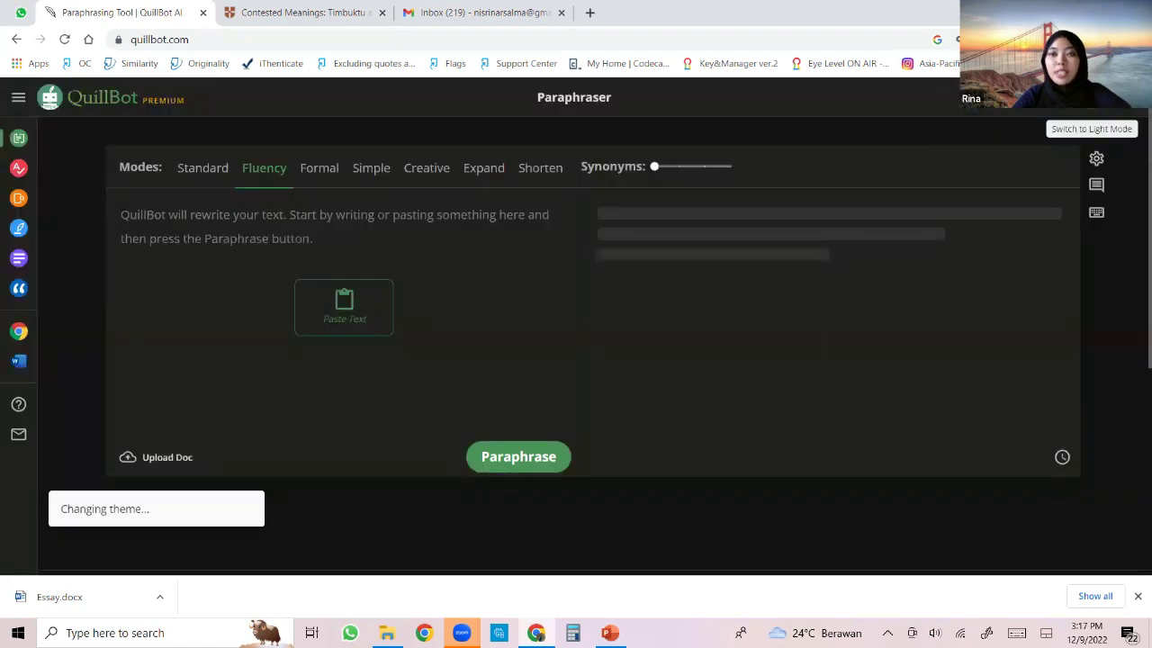
pyautogui.click(1064, 95)
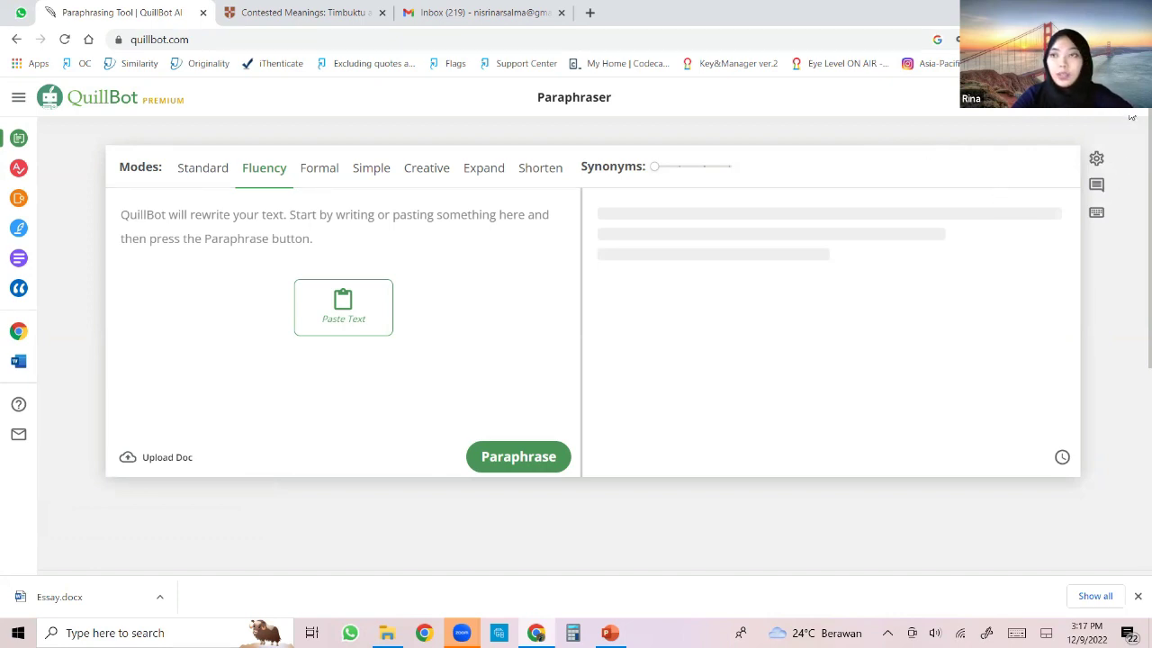
pyautogui.click(1130, 99)
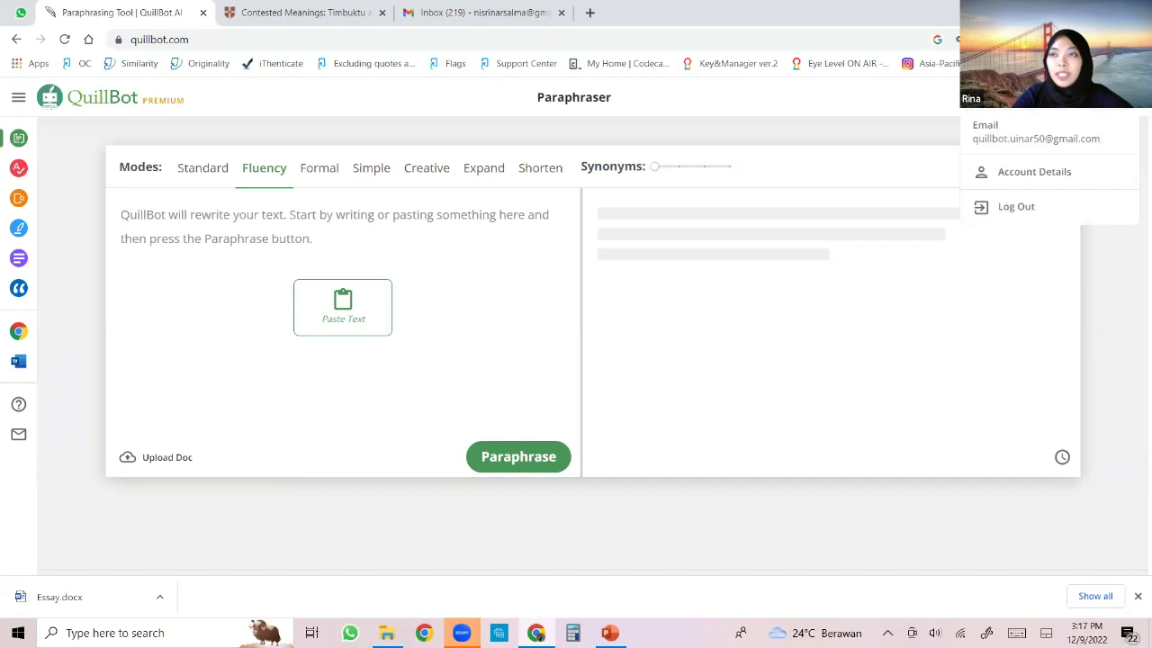
pyautogui.click(1079, 174)
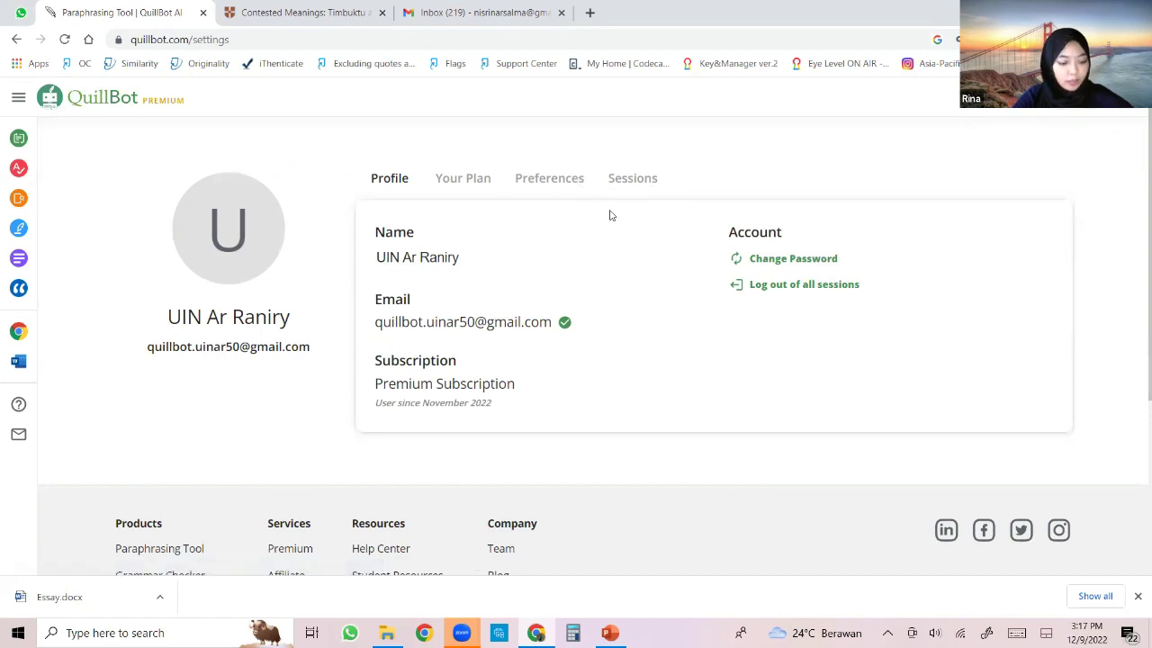
# View the Preferences tab, then the Sessions tab listing two active Chrome sessions.
pyautogui.click(576, 179)
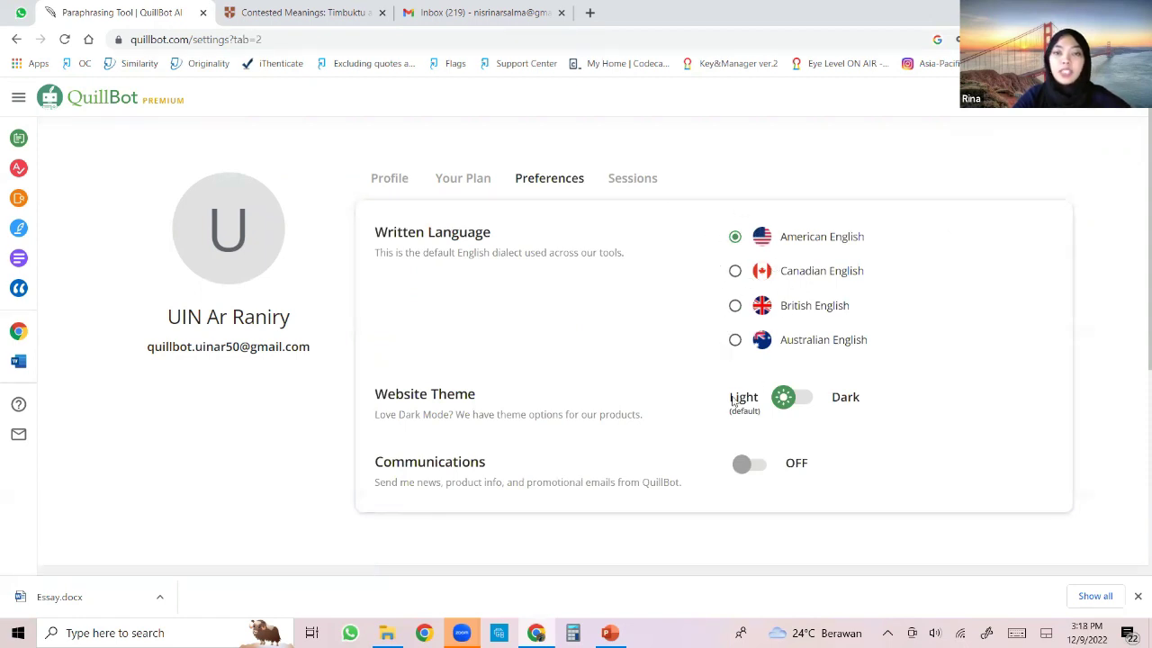
pyautogui.click(638, 181)
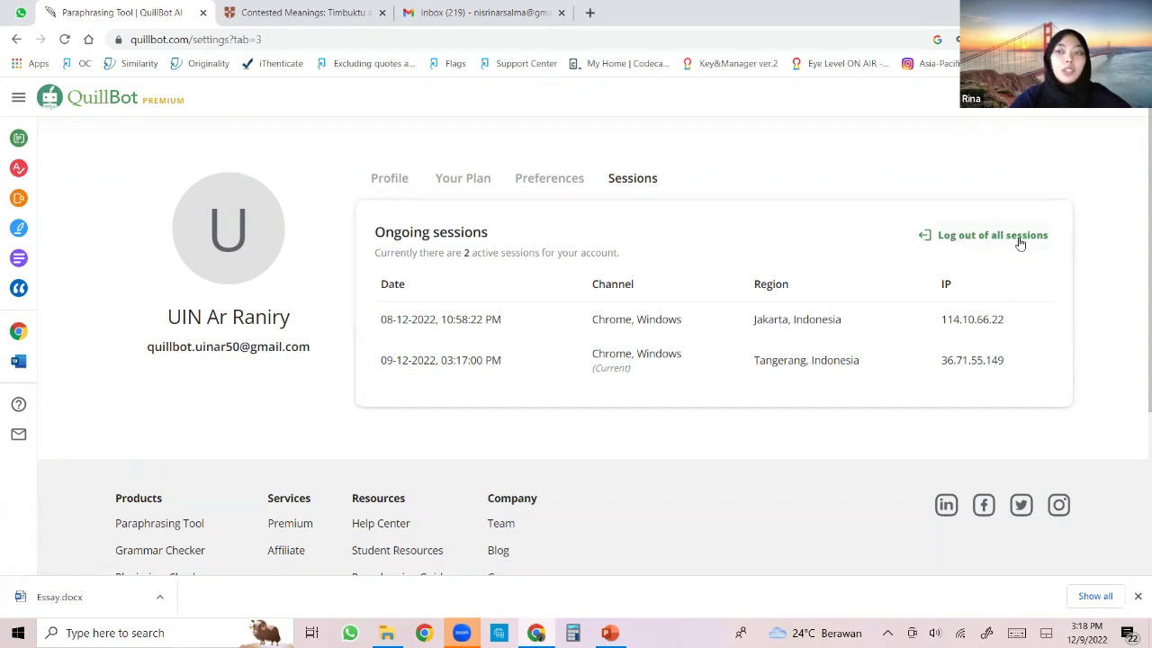
pyautogui.click(1119, 97)
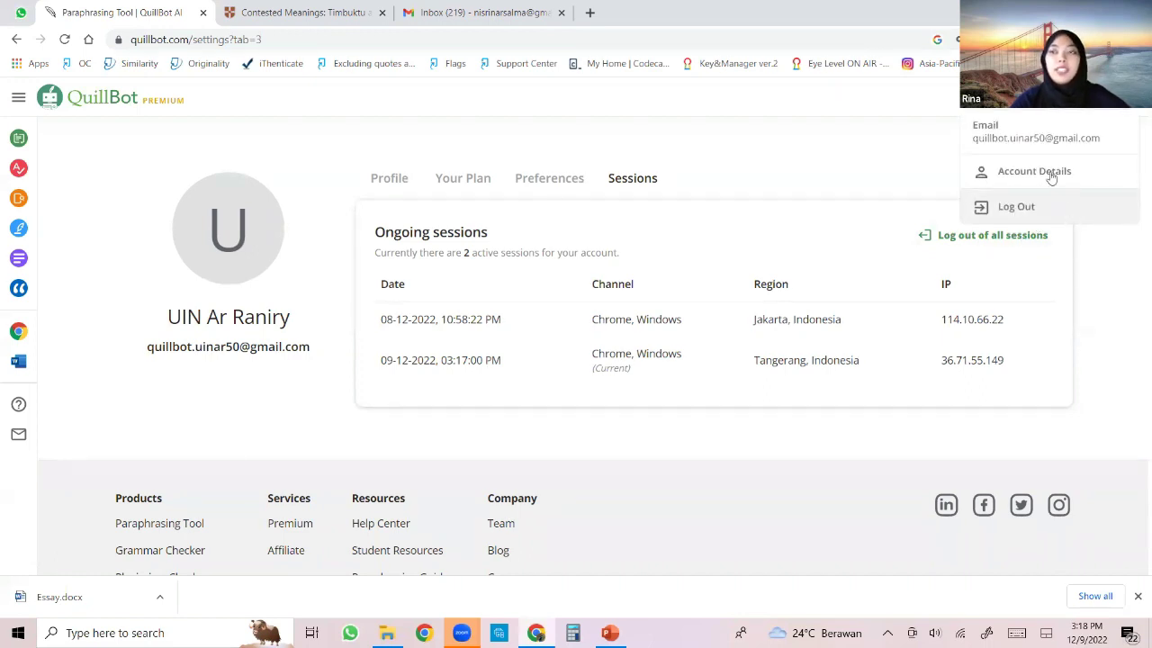
pyautogui.click(936, 205)
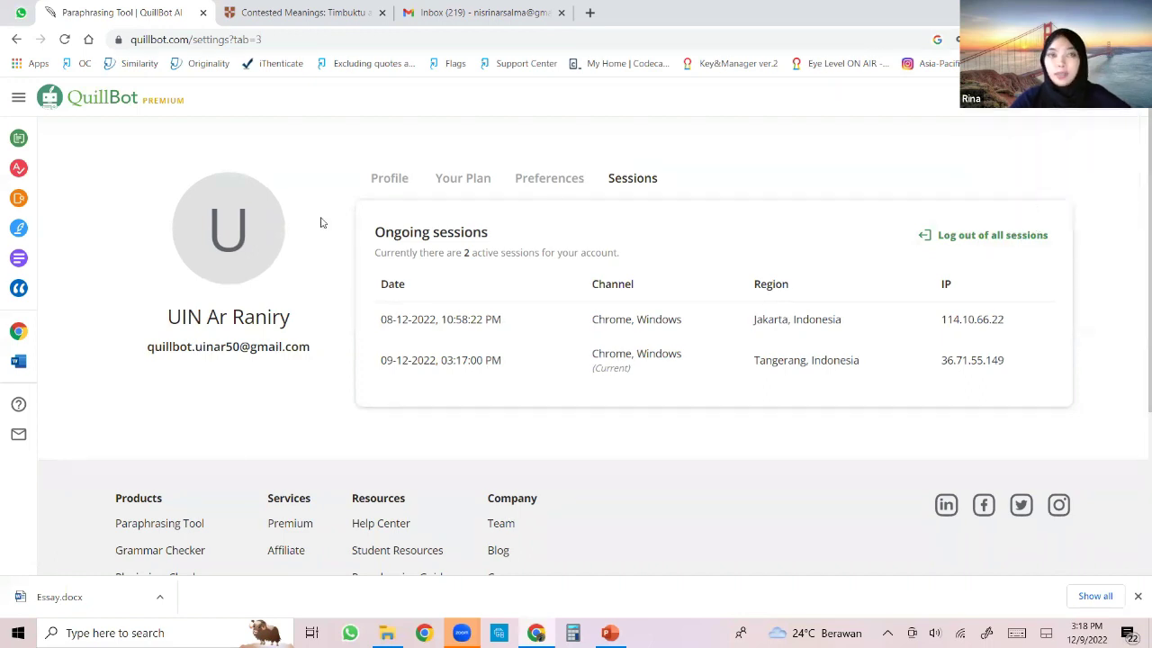
# Return to the Paraphraser, switch to Standard mode, and start a document upload.
pyautogui.click(18, 141)
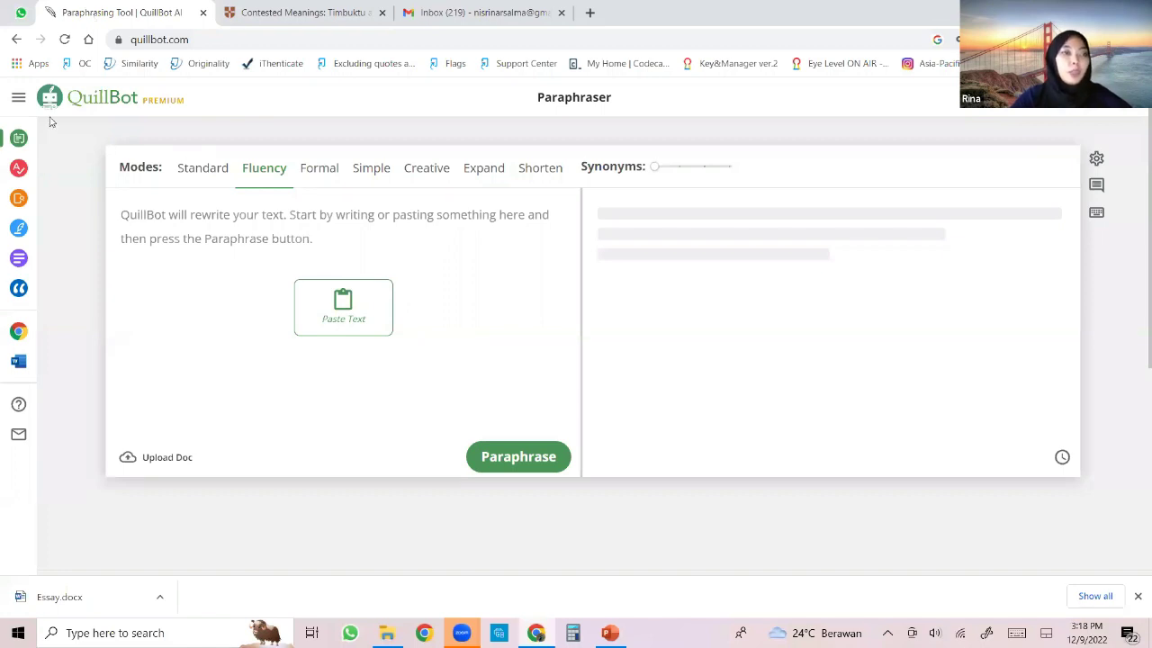
pyautogui.moveTo(20, 134)
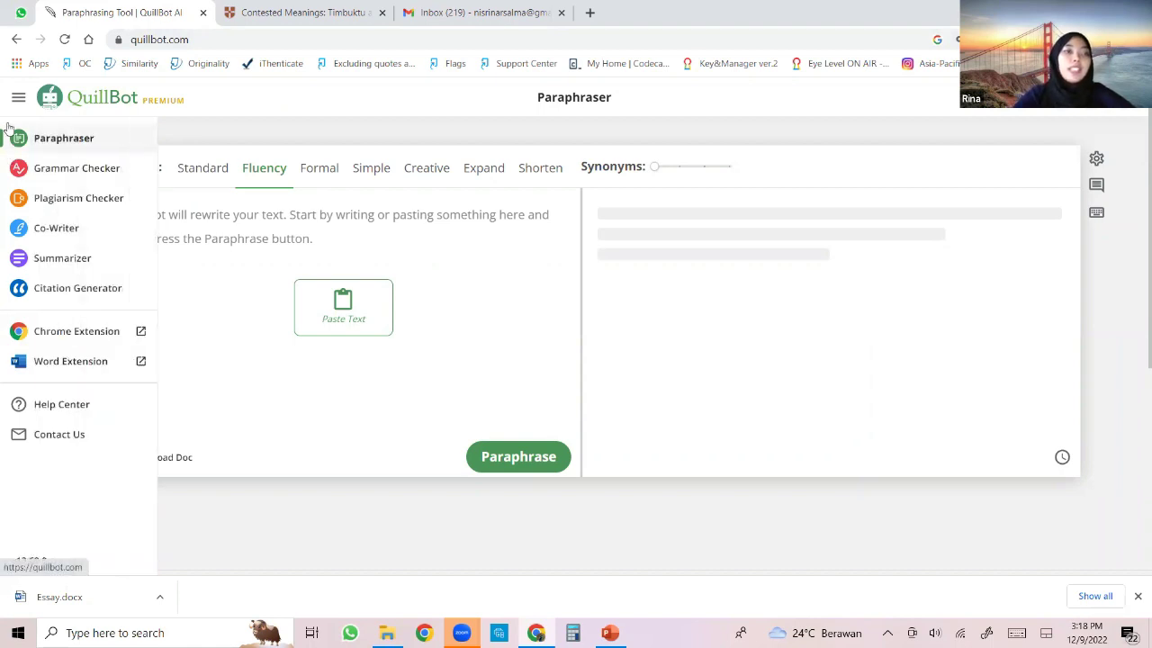
pyautogui.click(206, 171)
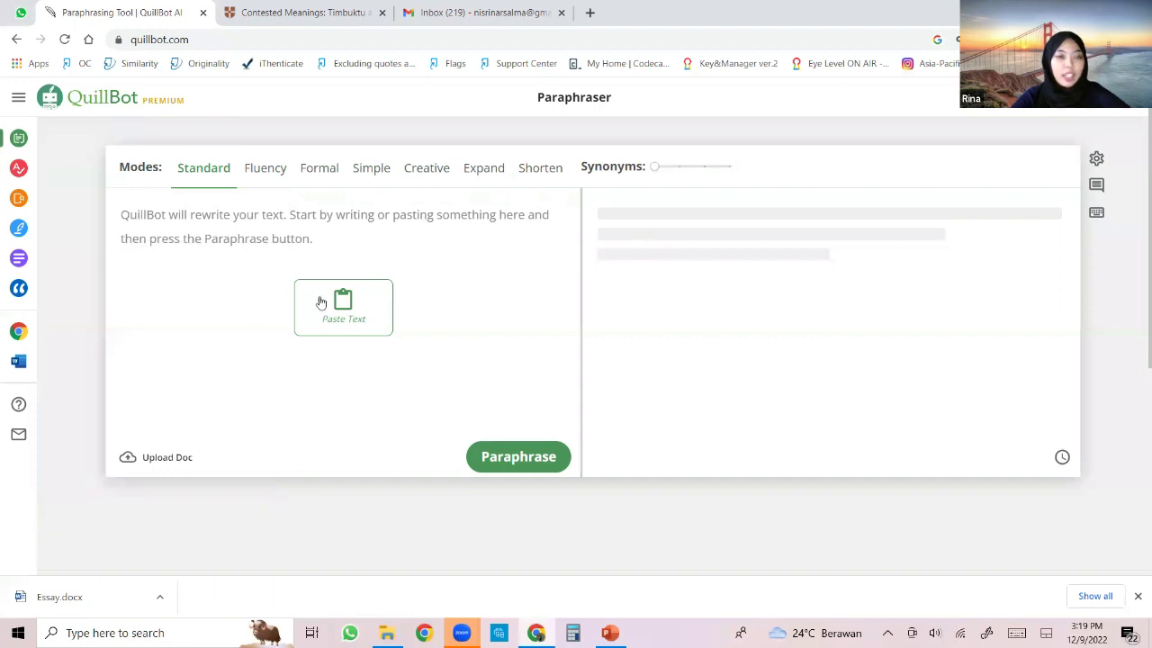
pyautogui.click(227, 224)
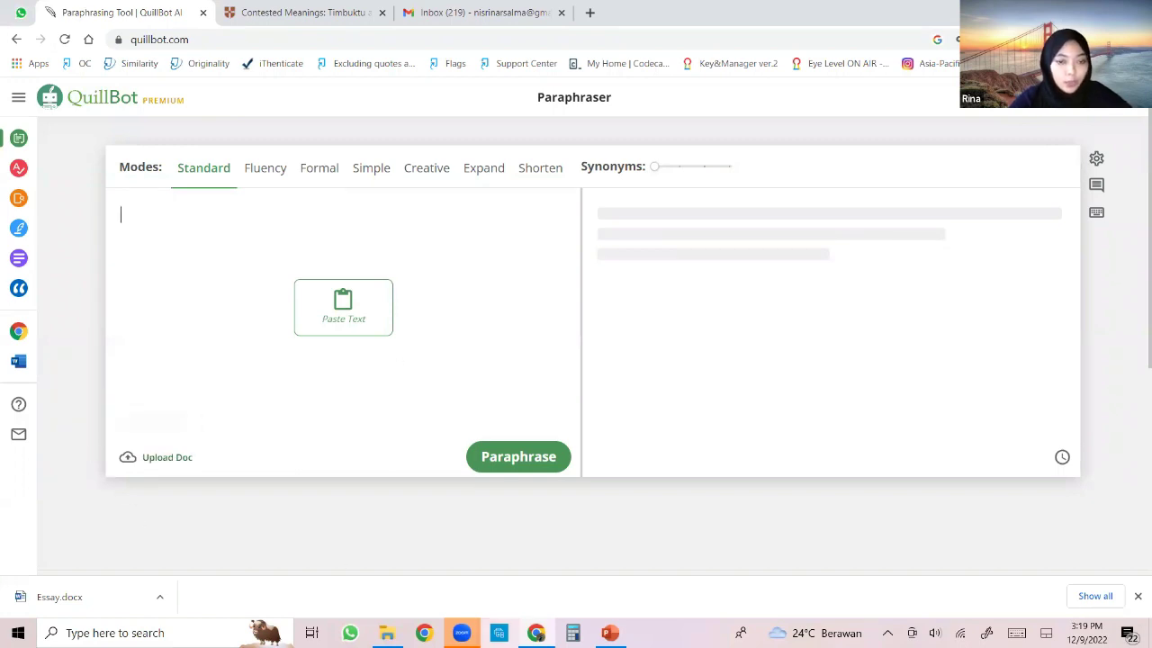
pyautogui.click(175, 459)
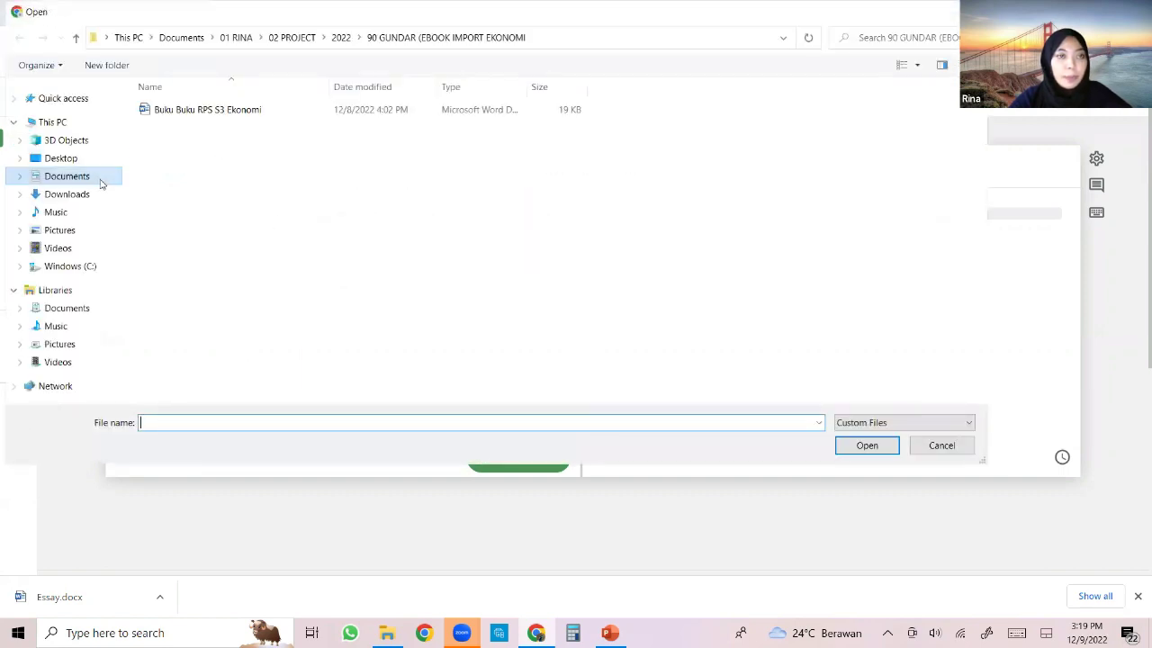
# Open Essay from Documents > 01 RINA > 03 Training > Contoh Dokumen into the input.
pyautogui.click(97, 181)
pyautogui.doubleClick(162, 109)
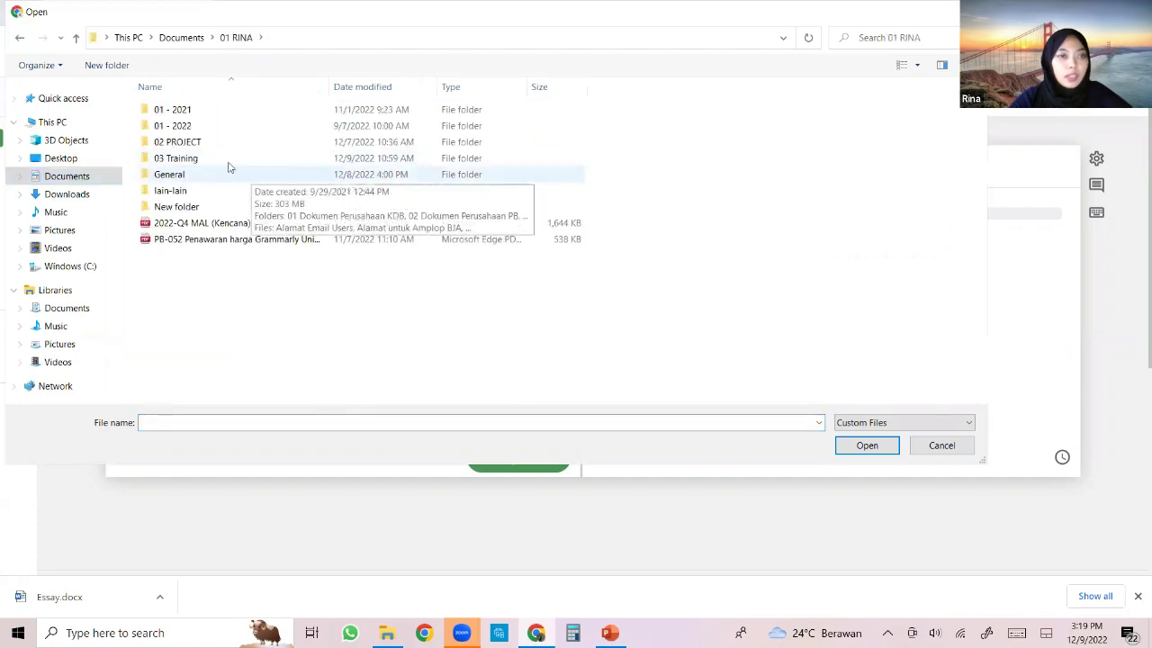
pyautogui.doubleClick(184, 157)
pyautogui.doubleClick(180, 126)
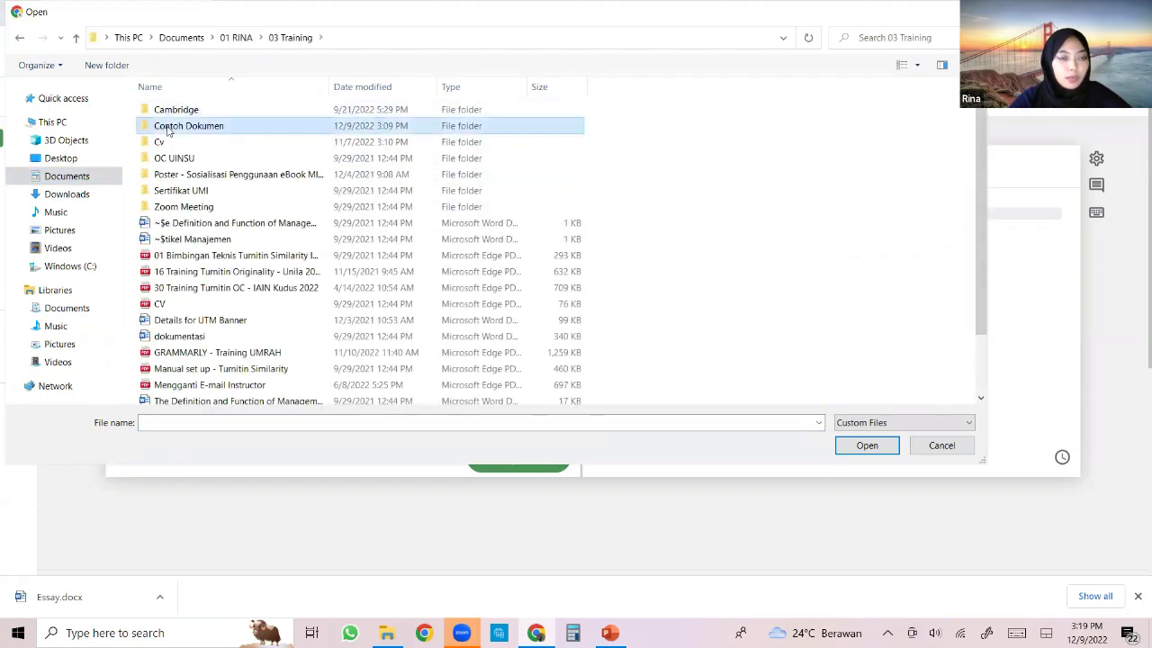
pyautogui.scroll(-2, 261, 267)
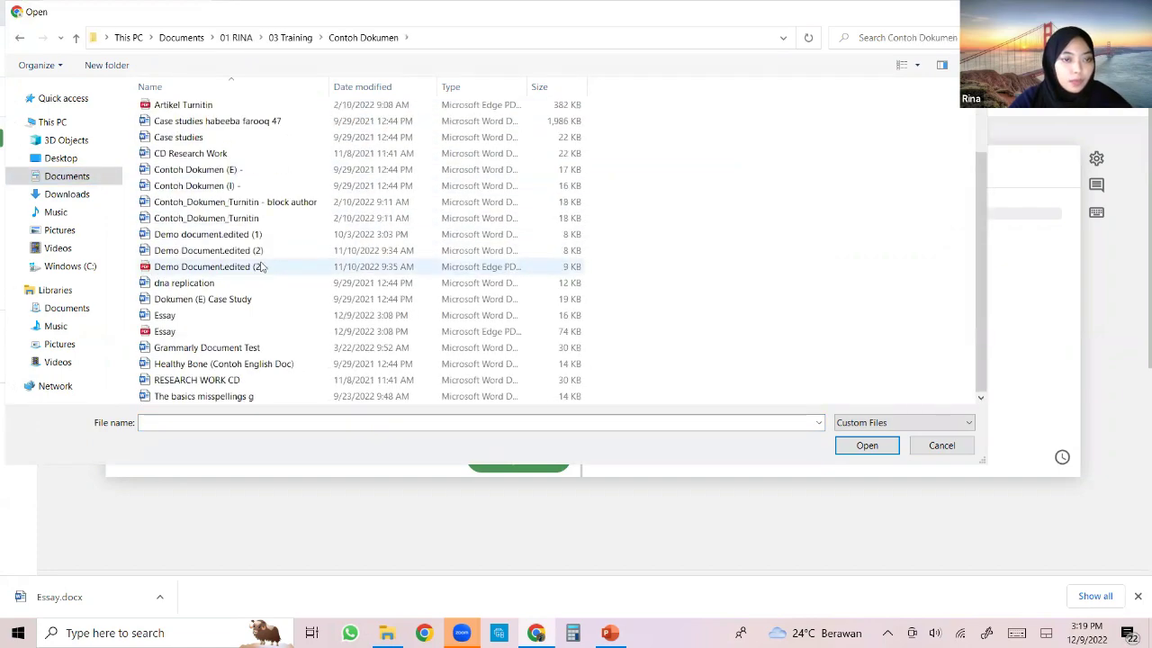
pyautogui.click(182, 317)
pyautogui.click(866, 444)
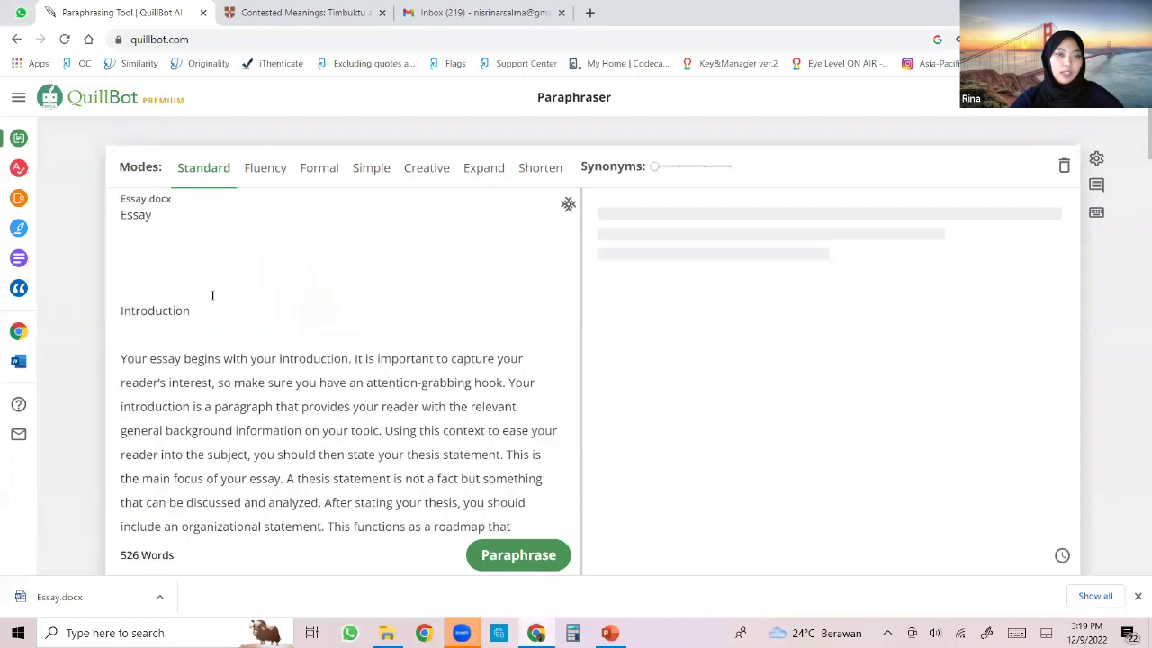
# Scroll through the 526-word essay and place the caret below its title.
pyautogui.scroll(-10, 302, 300)
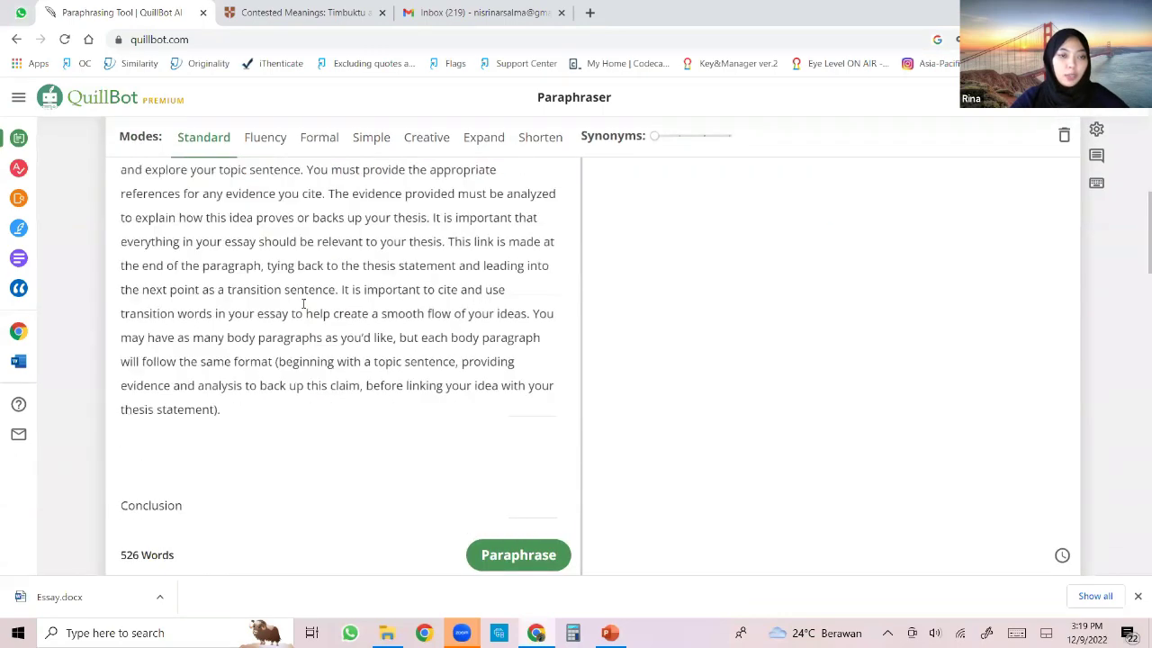
pyautogui.scroll(-8, 307, 311)
pyautogui.scroll(10, 306, 311)
pyautogui.scroll(15, 307, 311)
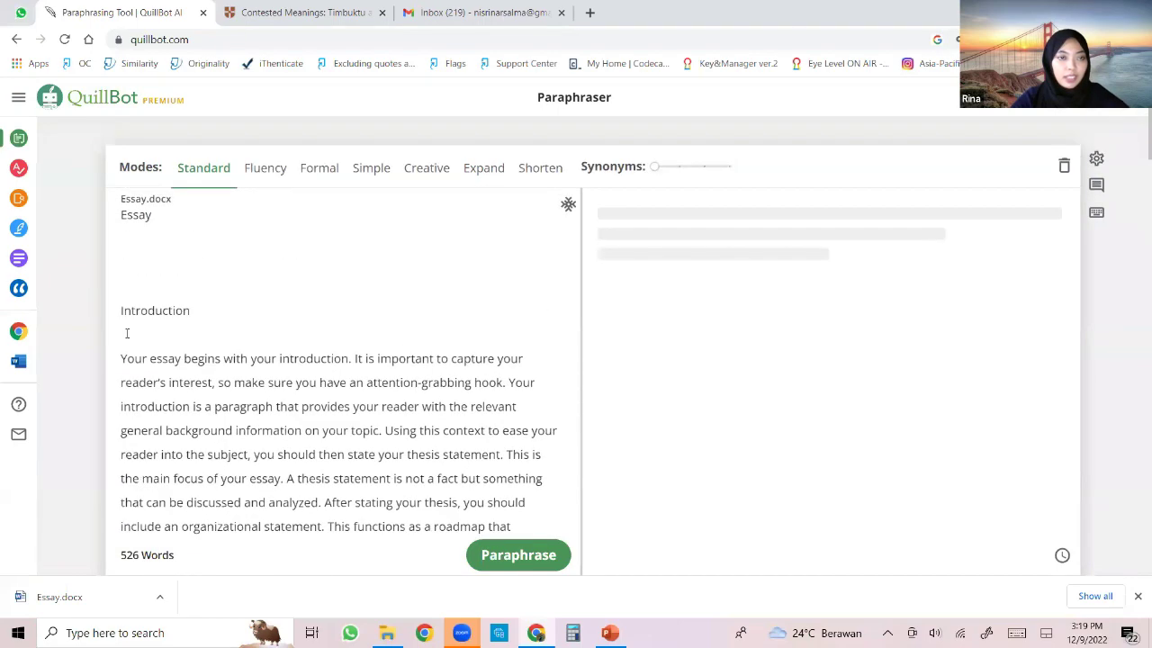
pyautogui.click(159, 231)
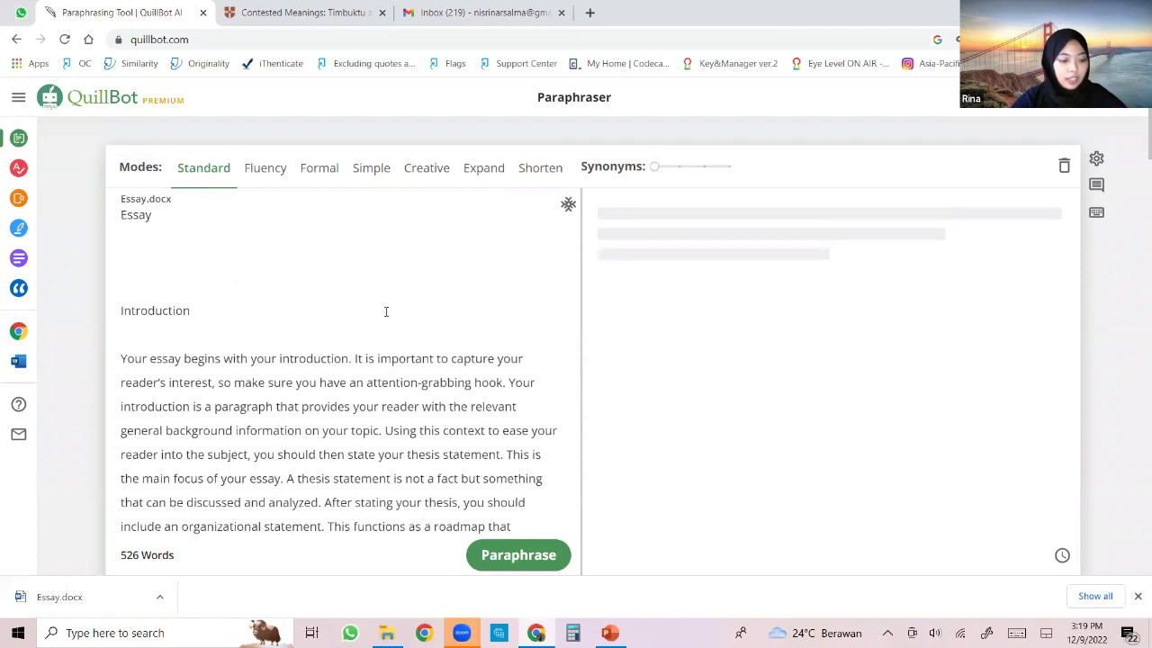
pyautogui.scroll(-1, 394, 314)
pyautogui.scroll(1, 471, 278)
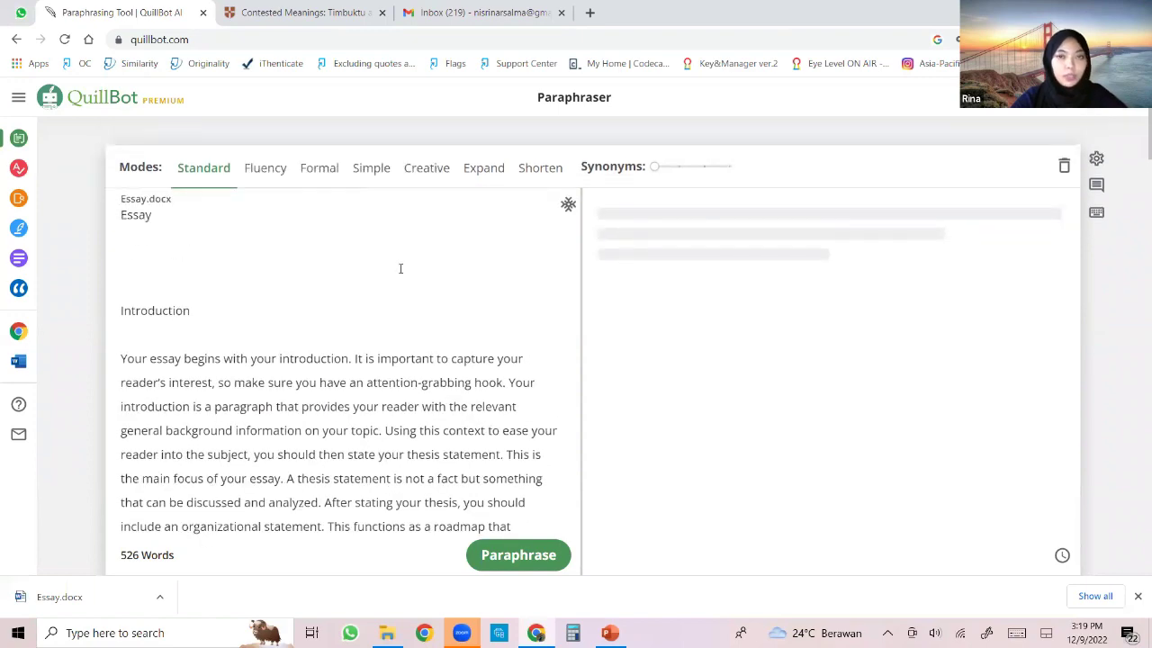
pyautogui.scroll(-4, 306, 364)
pyautogui.scroll(2, 378, 369)
pyautogui.scroll(2, 414, 379)
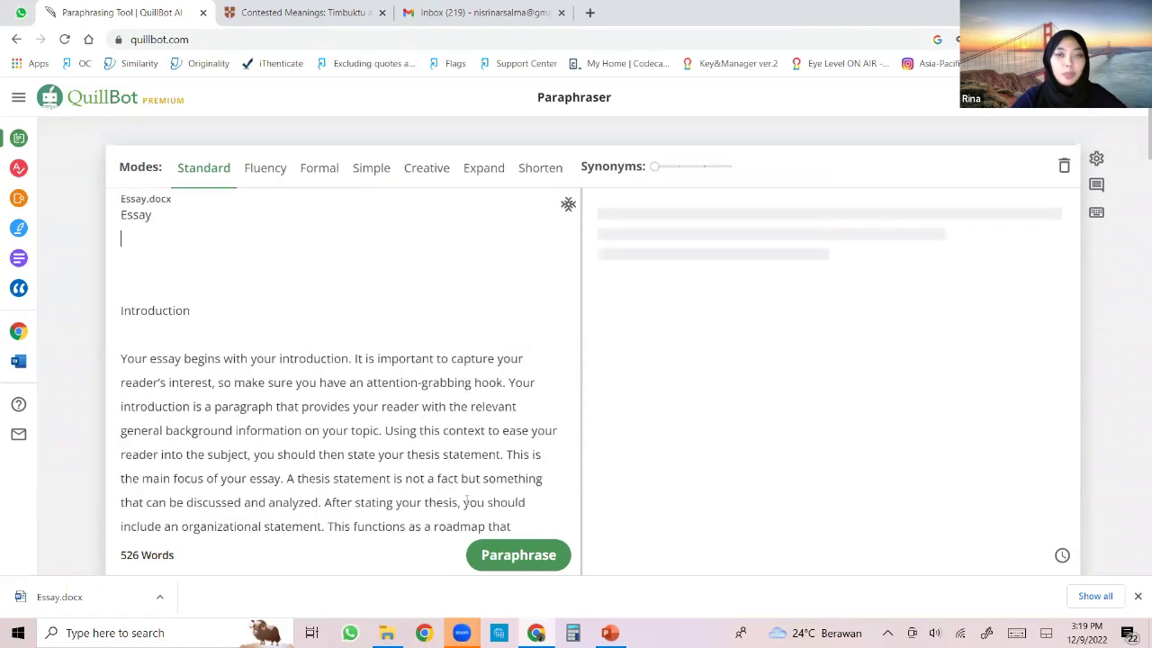
# Paraphrase the essay in Standard mode, producing a 518-word rewrite, and review the output.
pyautogui.click(511, 555)
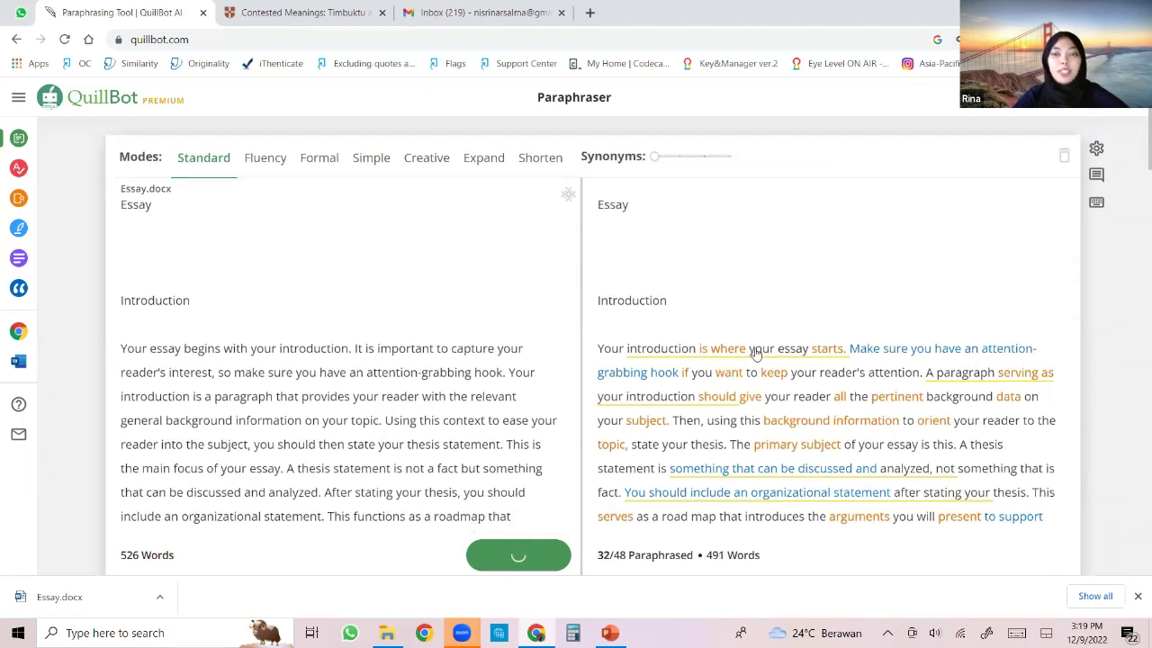
pyautogui.scroll(-2, 754, 354)
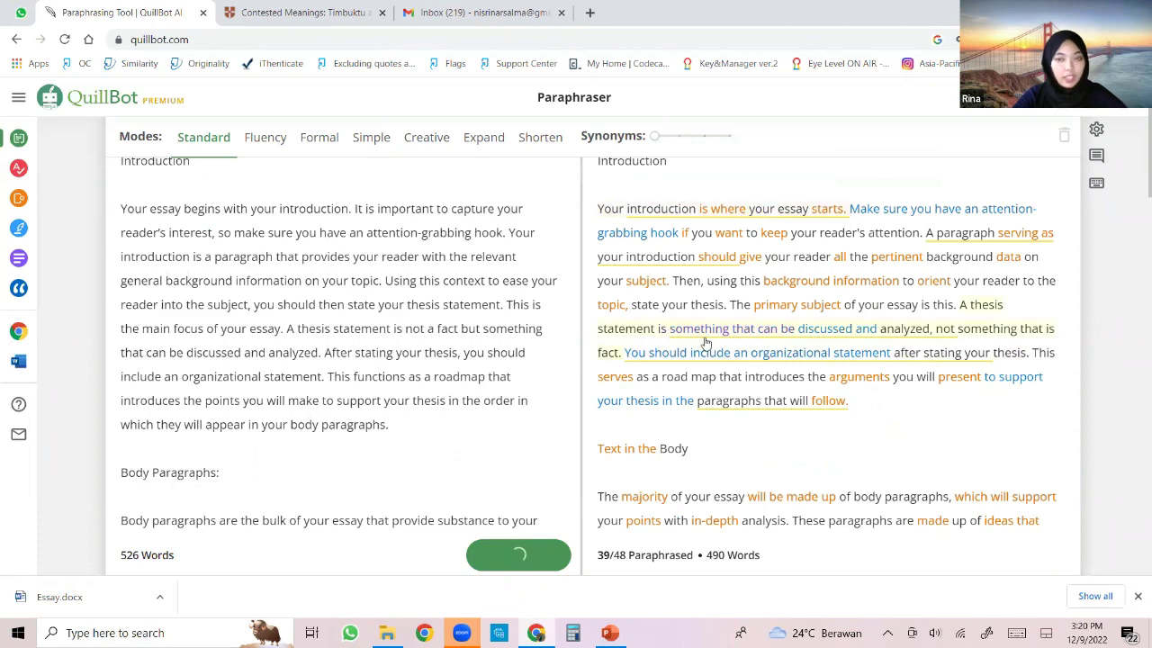
pyautogui.scroll(2, 707, 342)
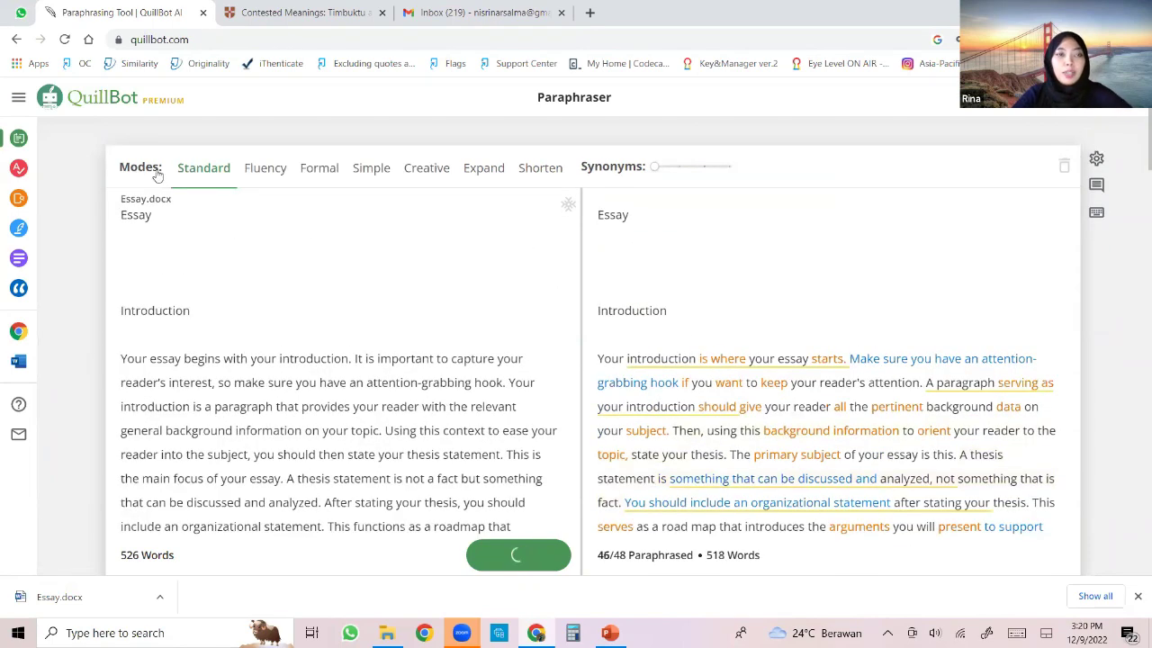
pyautogui.moveTo(120, 165); pyautogui.dragTo(163, 166)
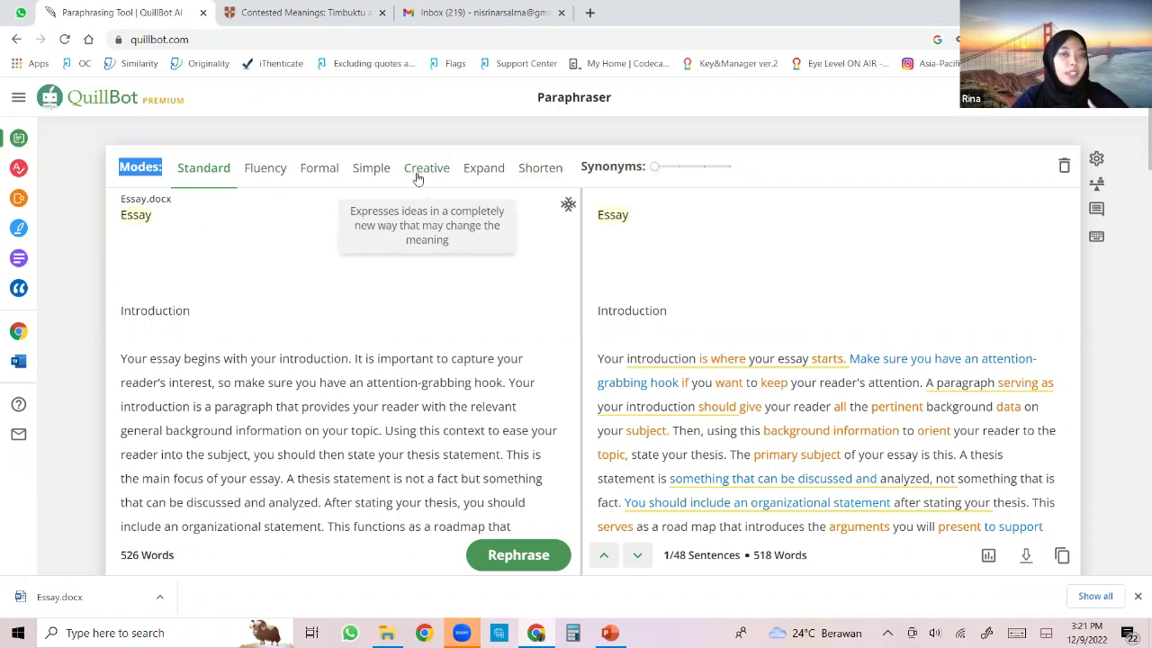
# Rewrite the essay in Creative mode, then Expand mode (712 words), then switch to Shorten mode.
pyautogui.click(428, 174)
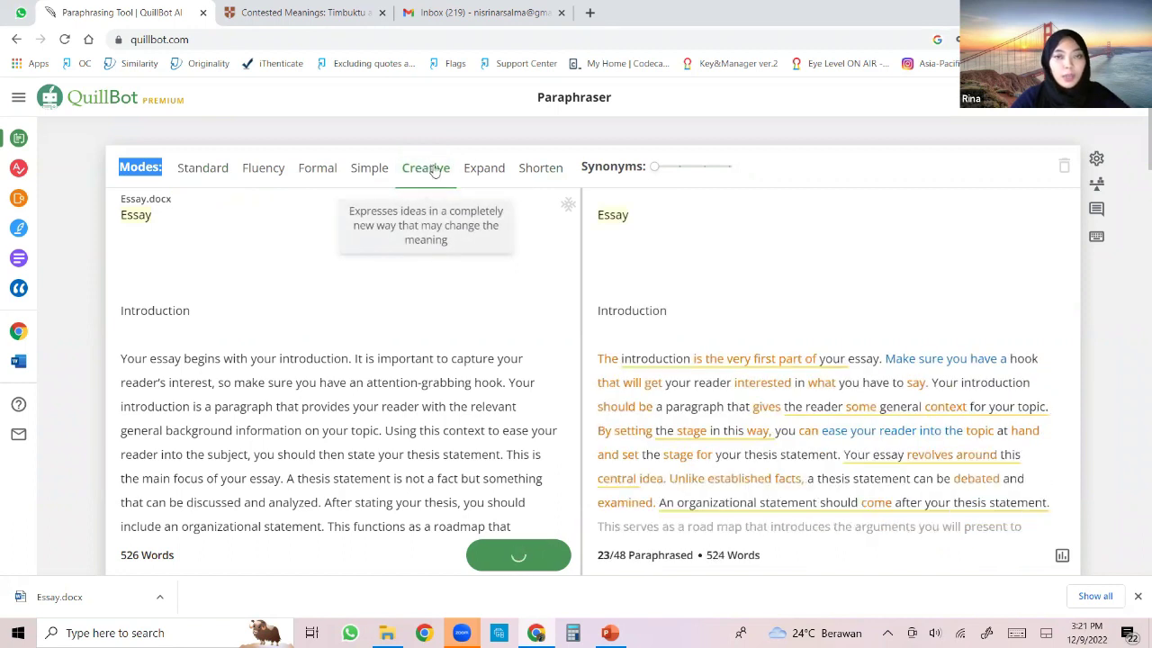
pyautogui.click(483, 171)
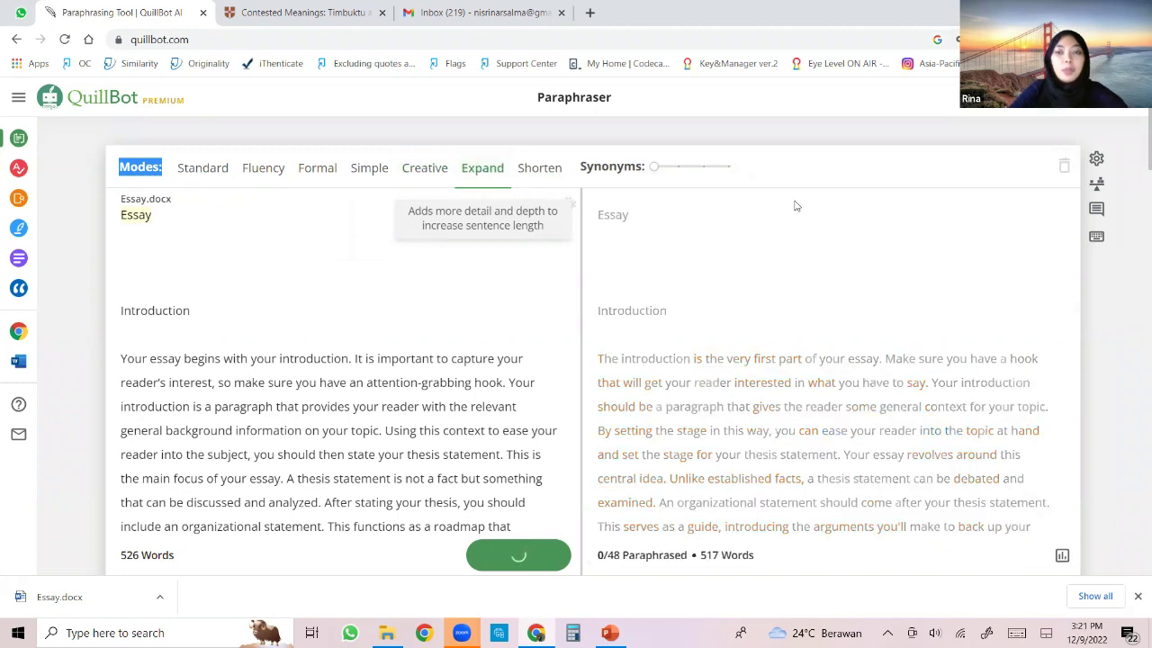
pyautogui.scroll(-1, 728, 321)
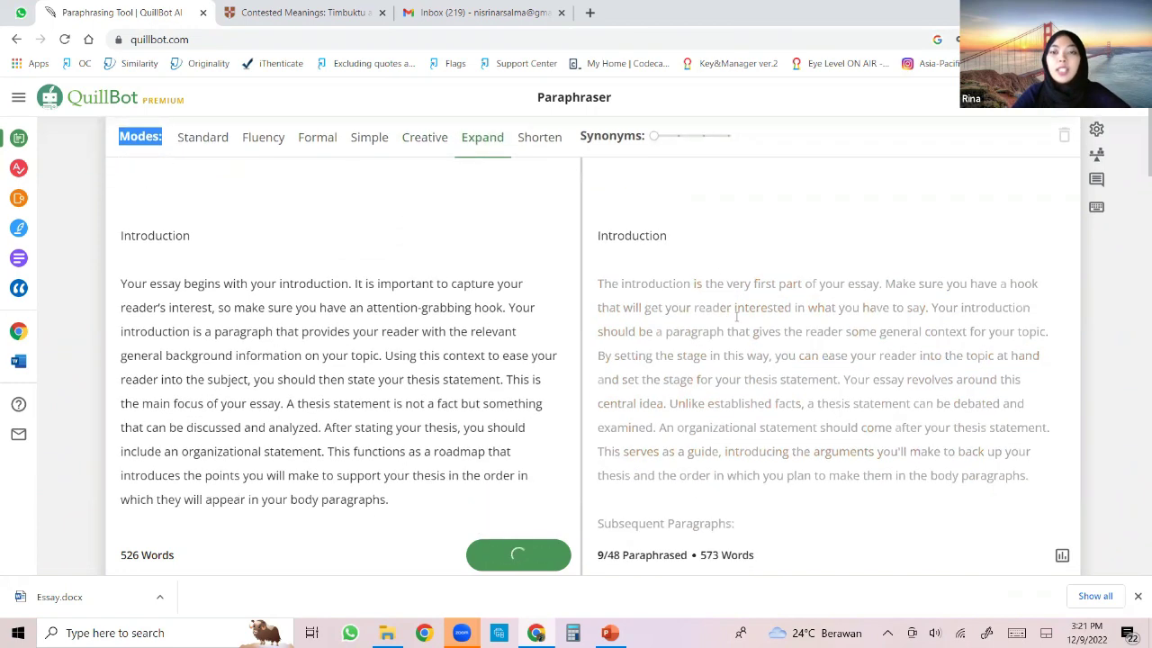
pyautogui.scroll(-2, 734, 287)
pyautogui.scroll(3, 734, 287)
pyautogui.scroll(-1, 734, 287)
pyautogui.scroll(-5, 734, 287)
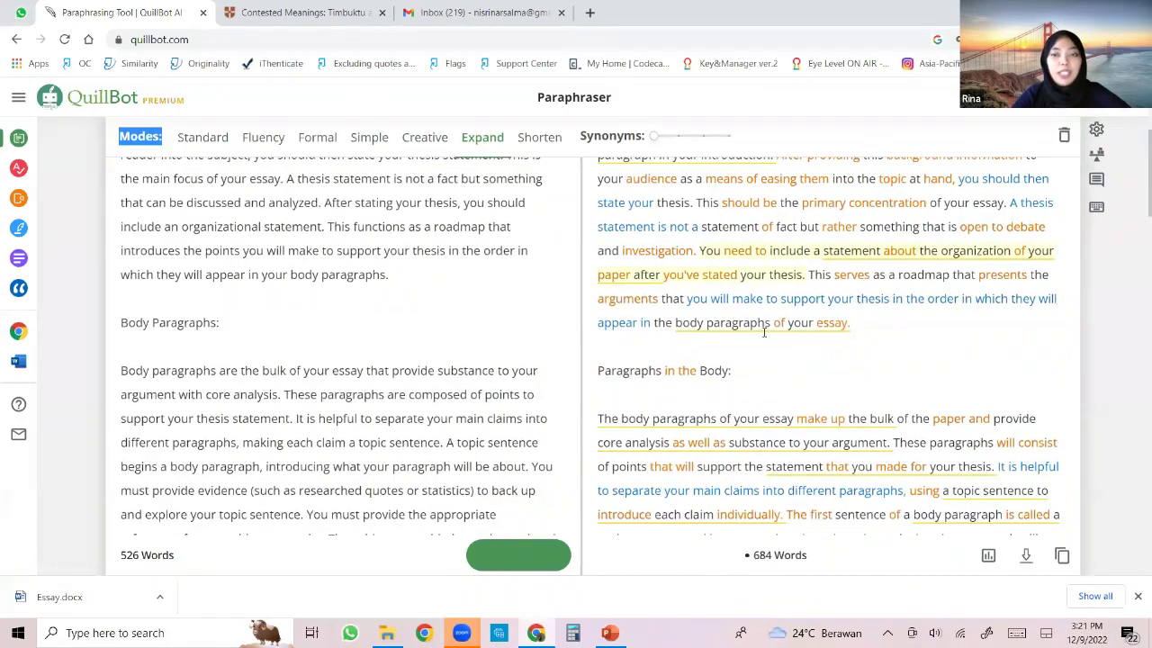
pyautogui.scroll(-8, 765, 327)
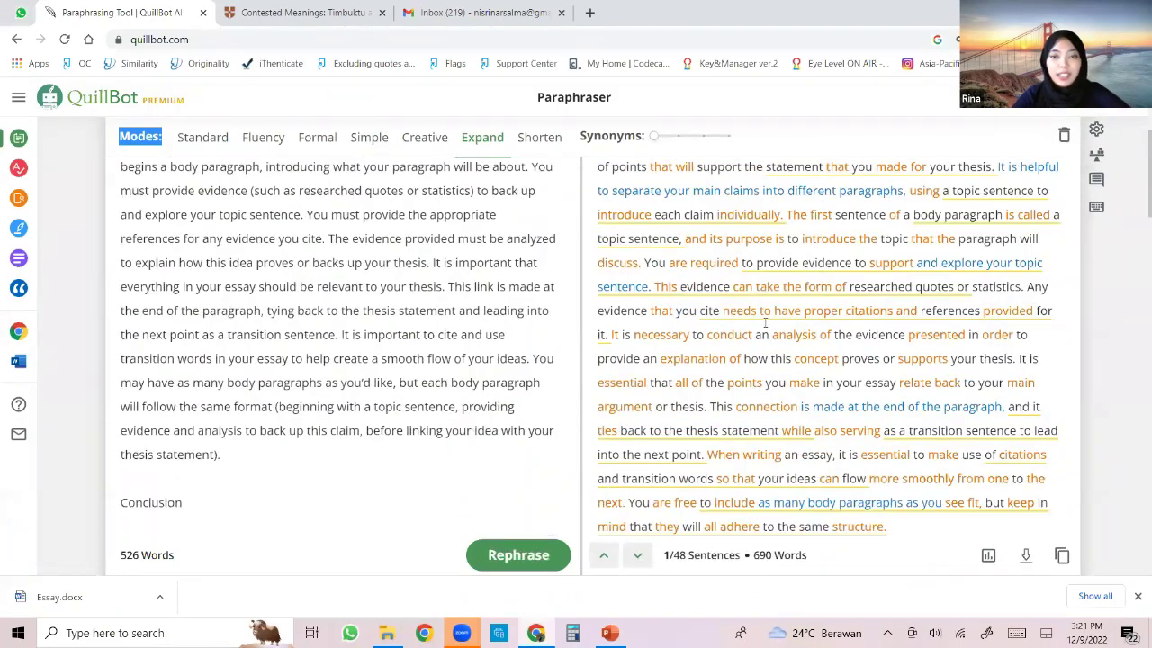
pyautogui.scroll(8, 787, 311)
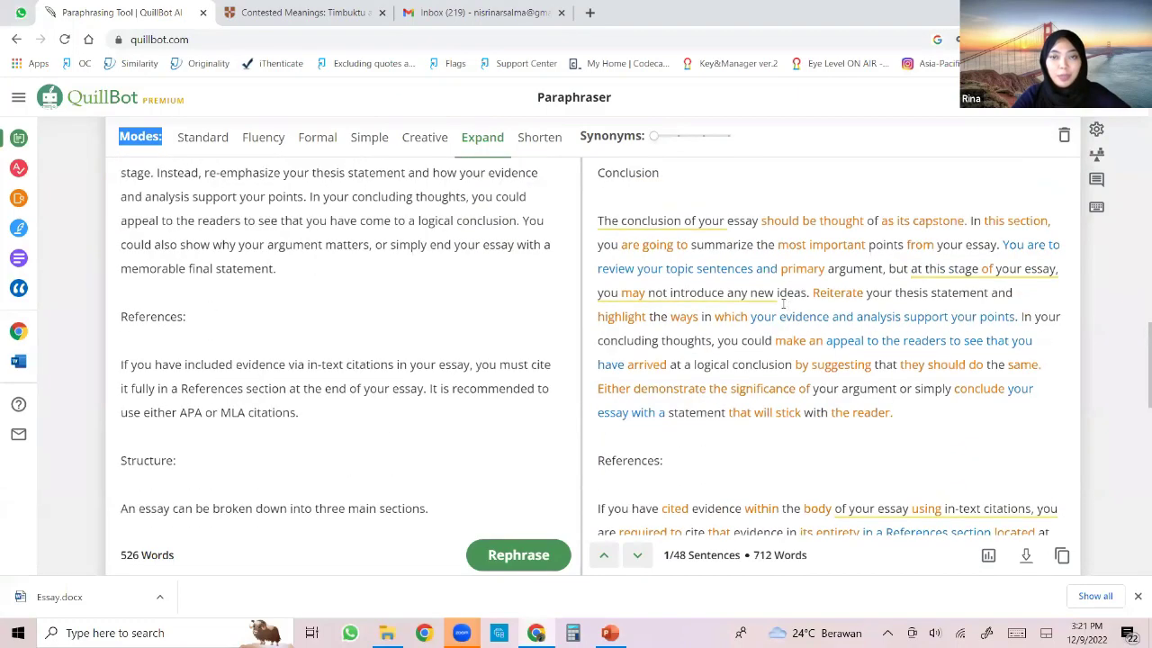
pyautogui.scroll(6, 543, 174)
pyautogui.click(544, 169)
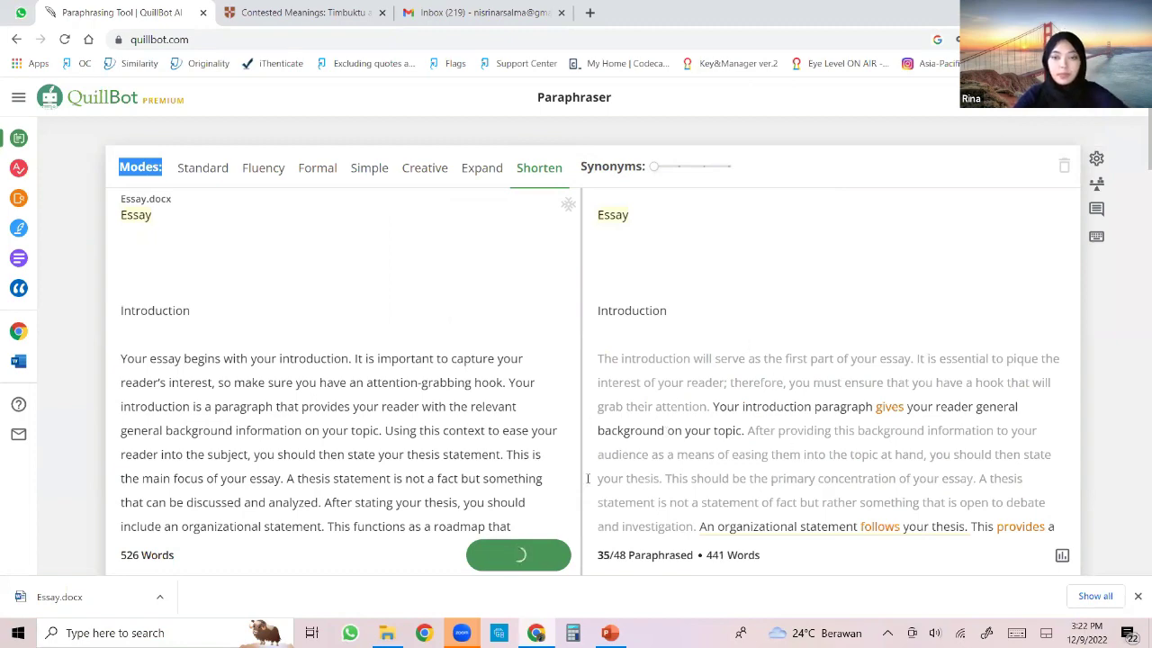
# Review the 394-word Shorten output and delete the Body Paragraphs text from the input.
pyautogui.scroll(-2, 604, 443)
pyautogui.scroll(2, 635, 437)
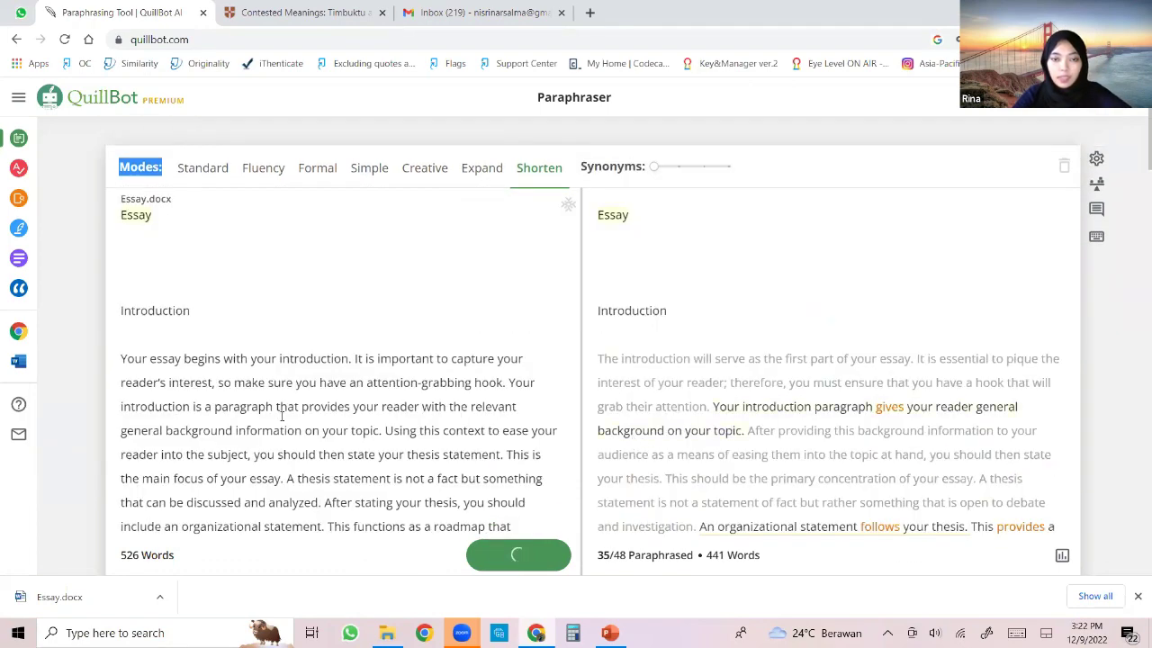
pyautogui.scroll(-1, 288, 401)
pyautogui.scroll(-5, 292, 385)
pyautogui.scroll(6, 283, 375)
pyautogui.scroll(-1, 154, 454)
pyautogui.scroll(-3, 155, 459)
pyautogui.moveTo(121, 396); pyautogui.dragTo(404, 618)
pyautogui.press('BackSpace')
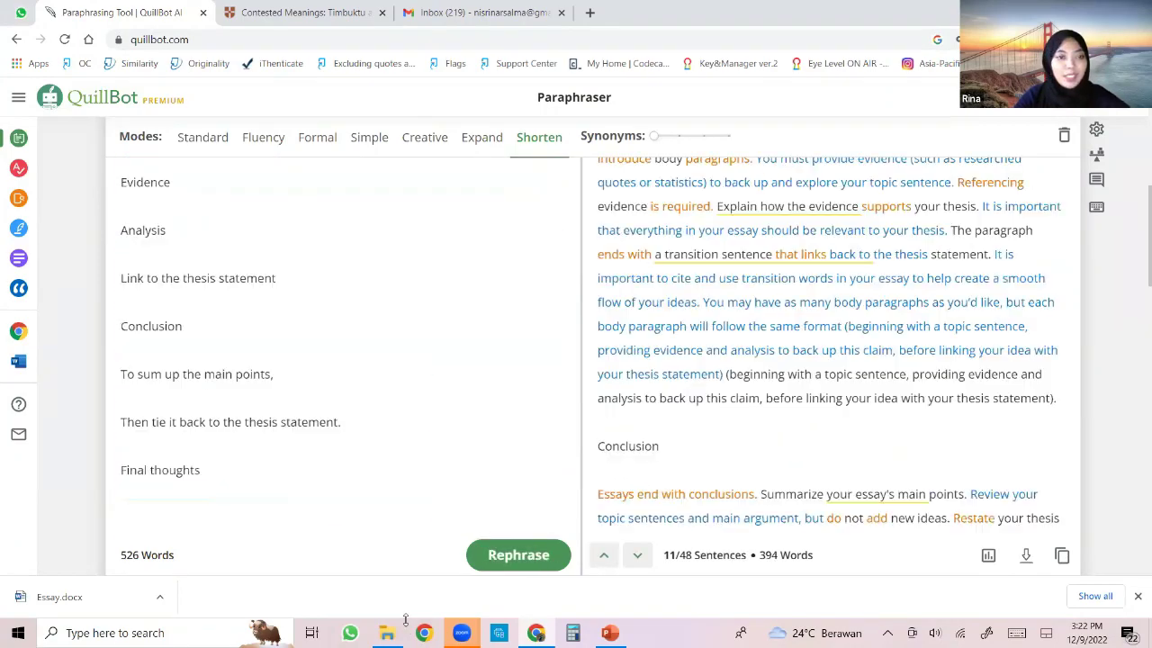
# Select the remaining outline text following the introduction.
pyautogui.scroll(10, 320, 468)
pyautogui.scroll(-5, 319, 469)
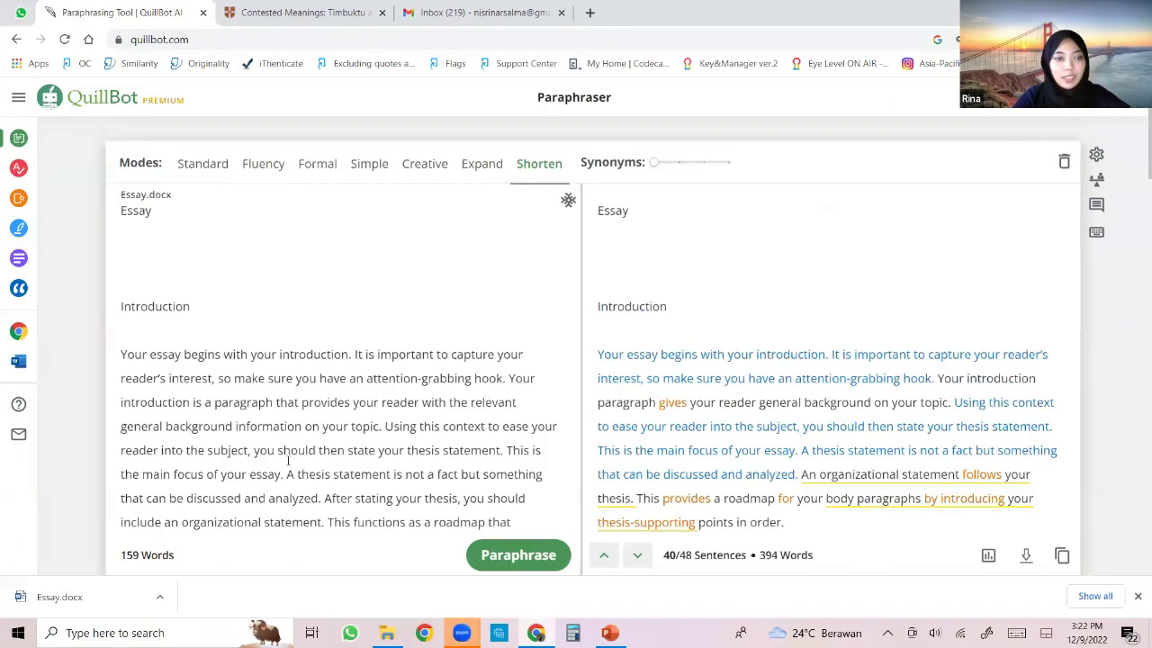
pyautogui.moveTo(122, 372); pyautogui.dragTo(226, 373)
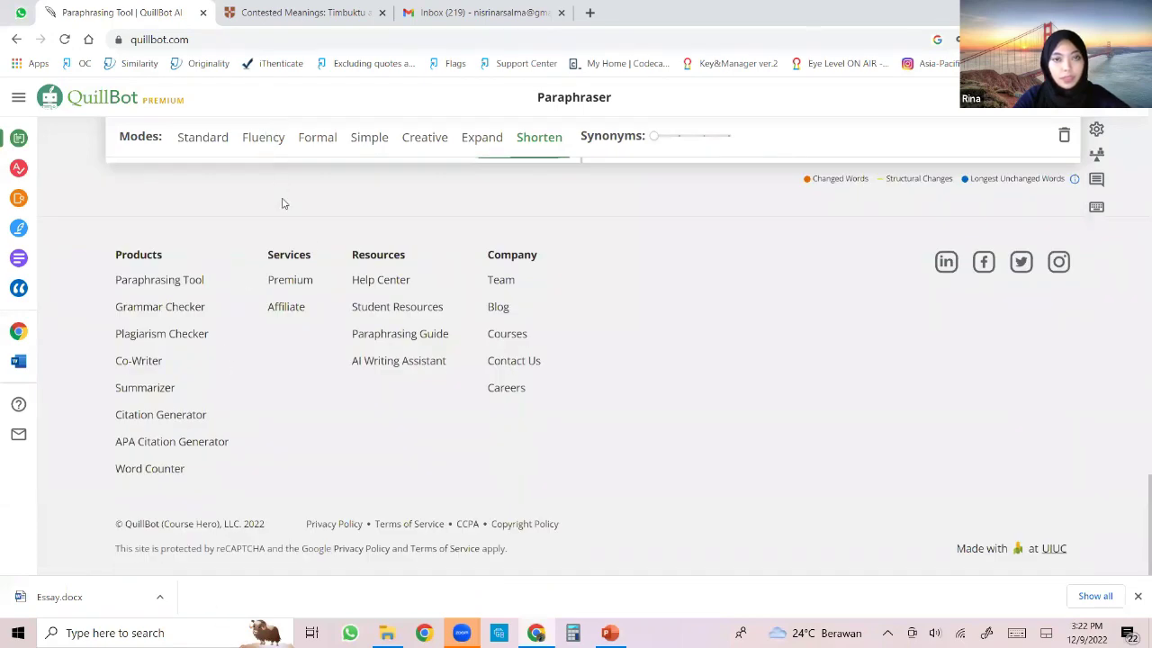
# Delete the outline text, paraphrase the 120-word introduction, and rewrite it in Formal mode (111 words).
pyautogui.scroll(5, 326, 278)
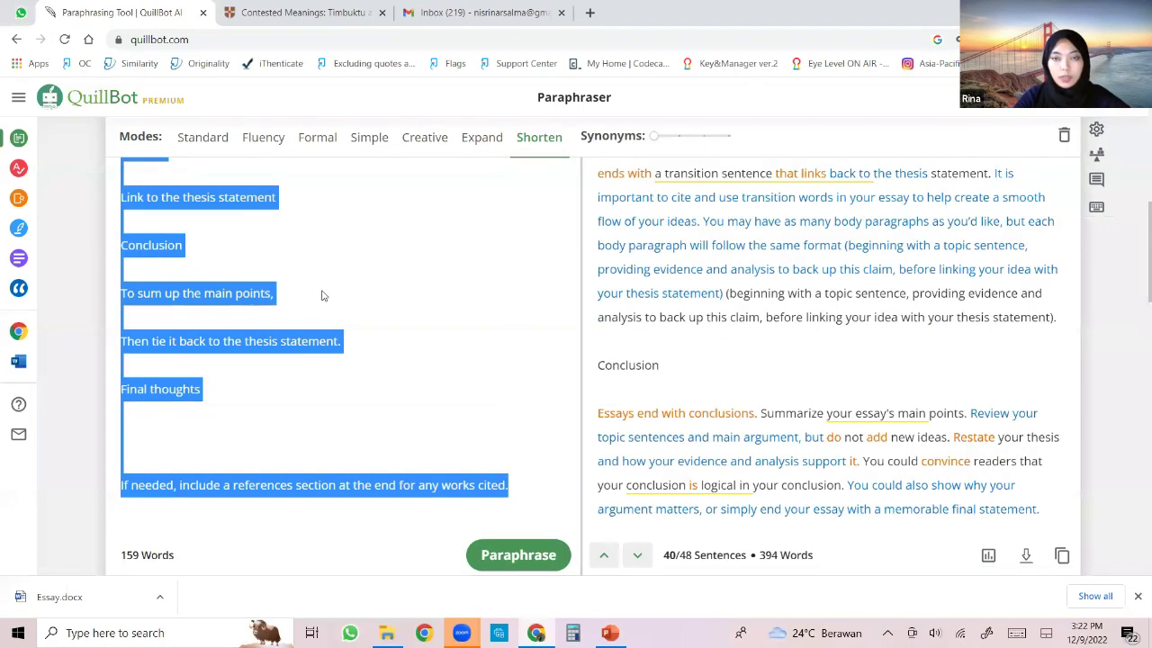
pyautogui.press('BackSpace')
pyautogui.click(505, 551)
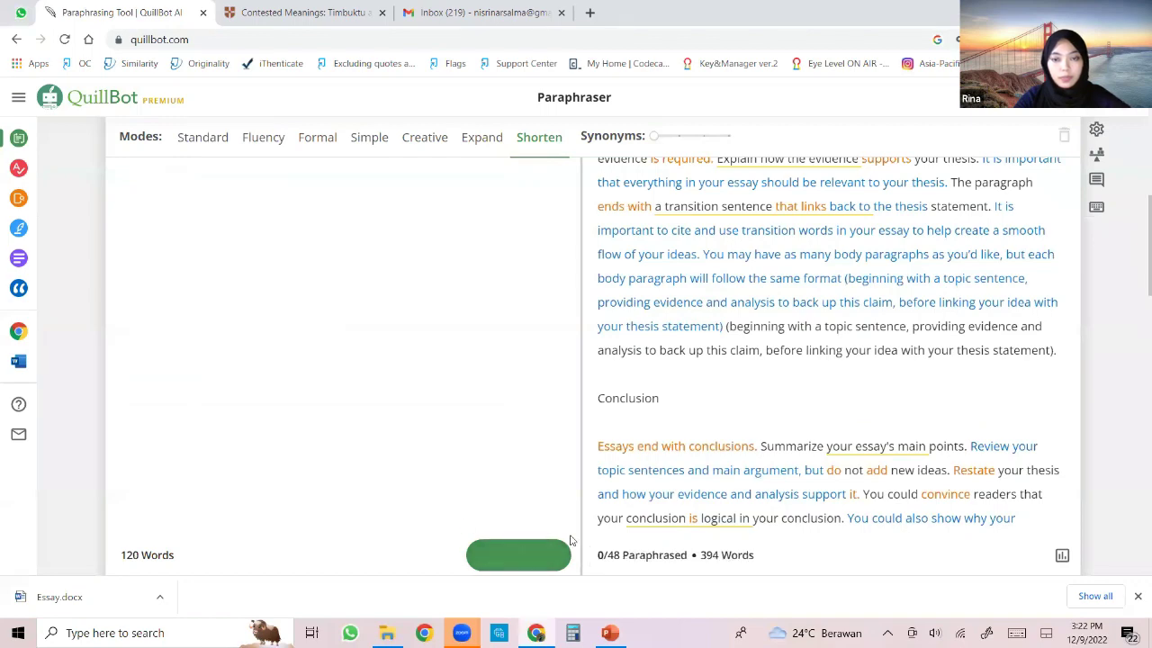
pyautogui.scroll(-4, 459, 463)
pyautogui.scroll(4, 457, 462)
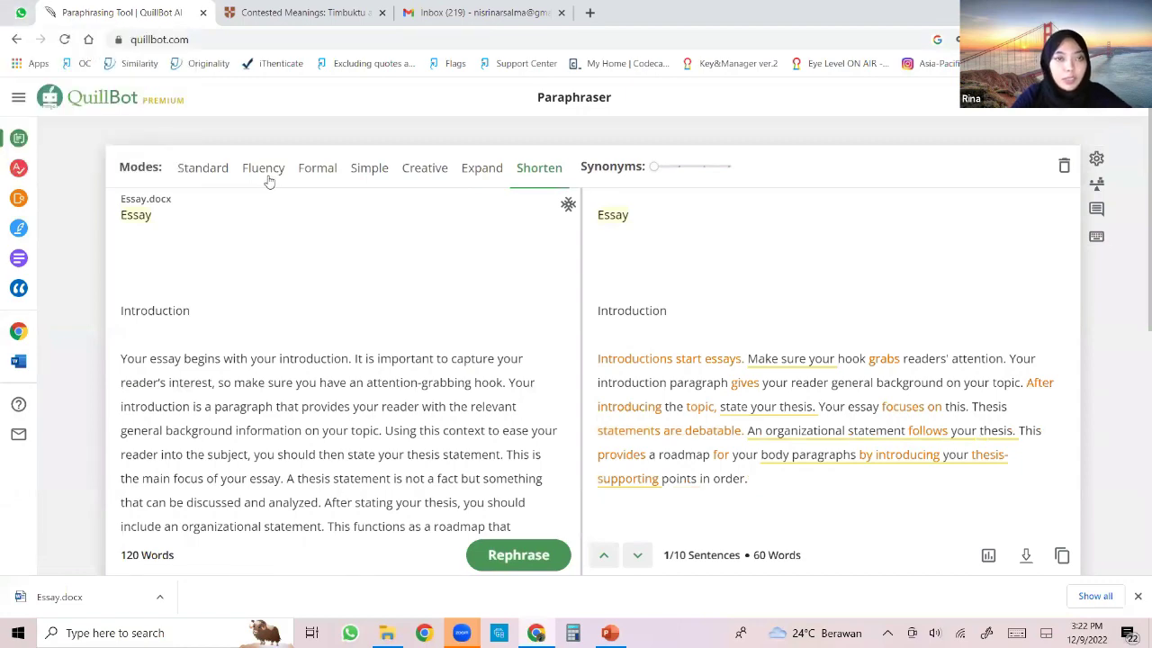
pyautogui.click(312, 174)
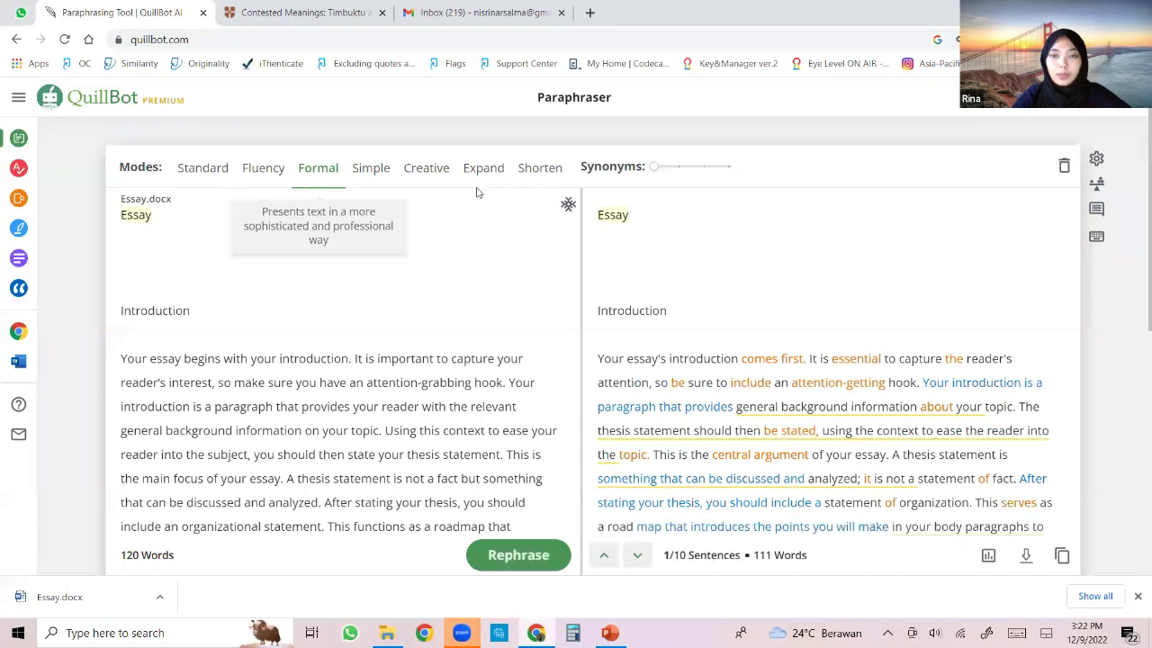
# Open the Freeze Words panel, which suggests words like essay, introduction and thesis.
pyautogui.click(568, 208)
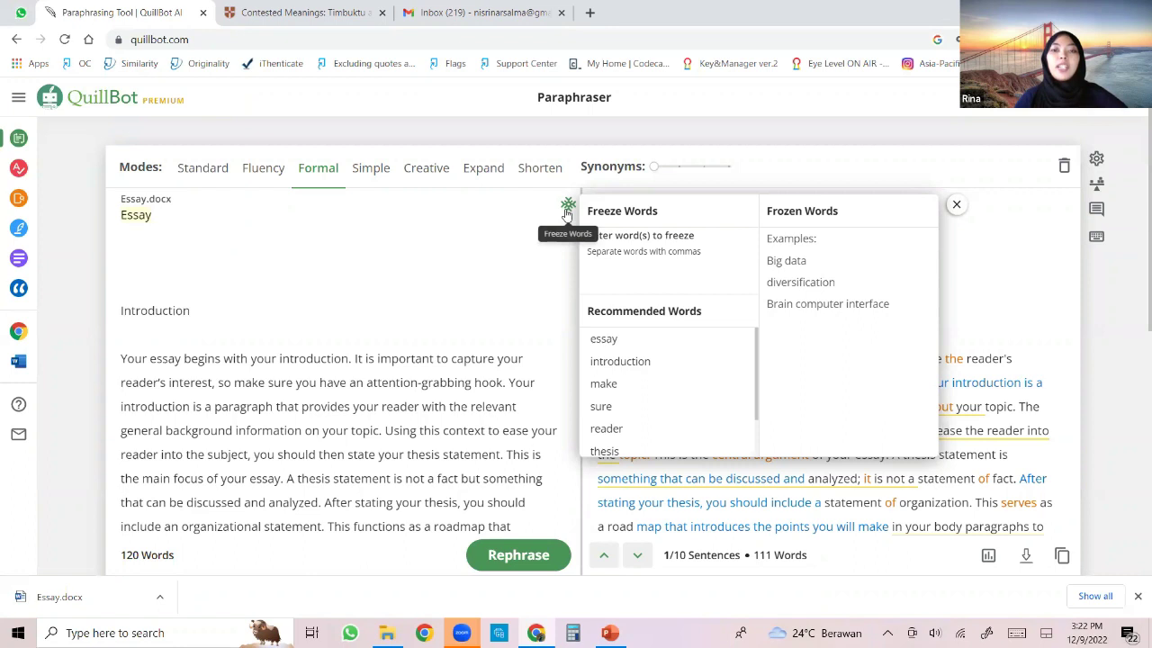
# Freeze the recommended words essay, introduction and make.
pyautogui.click(671, 239)
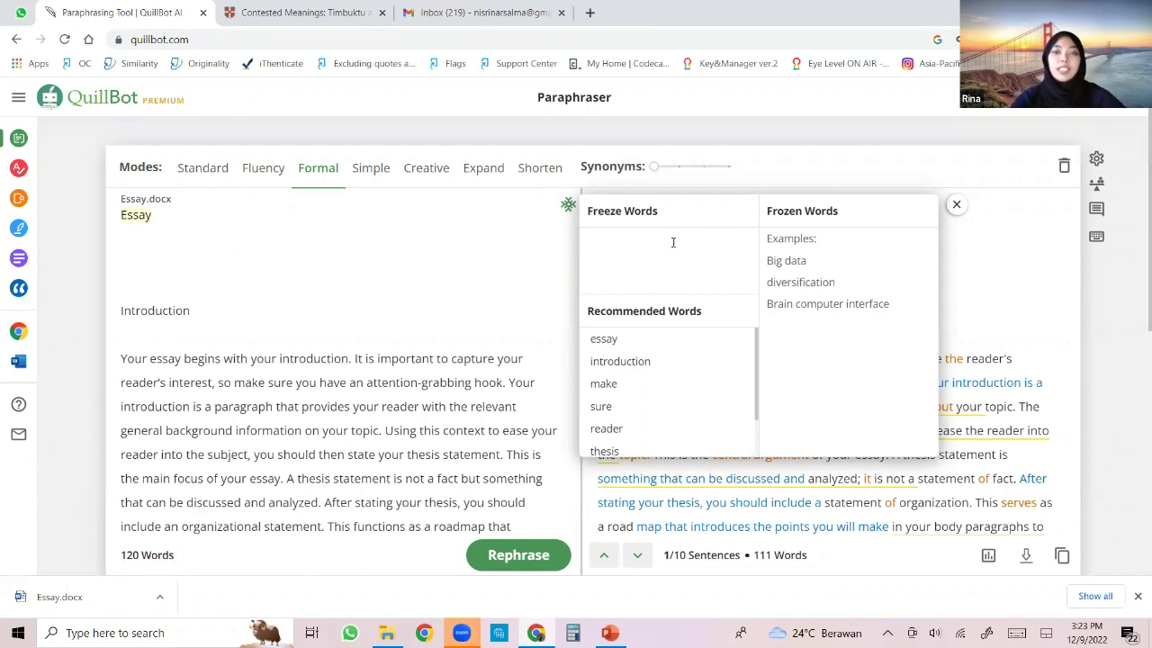
pyautogui.scroll(-2, 654, 357)
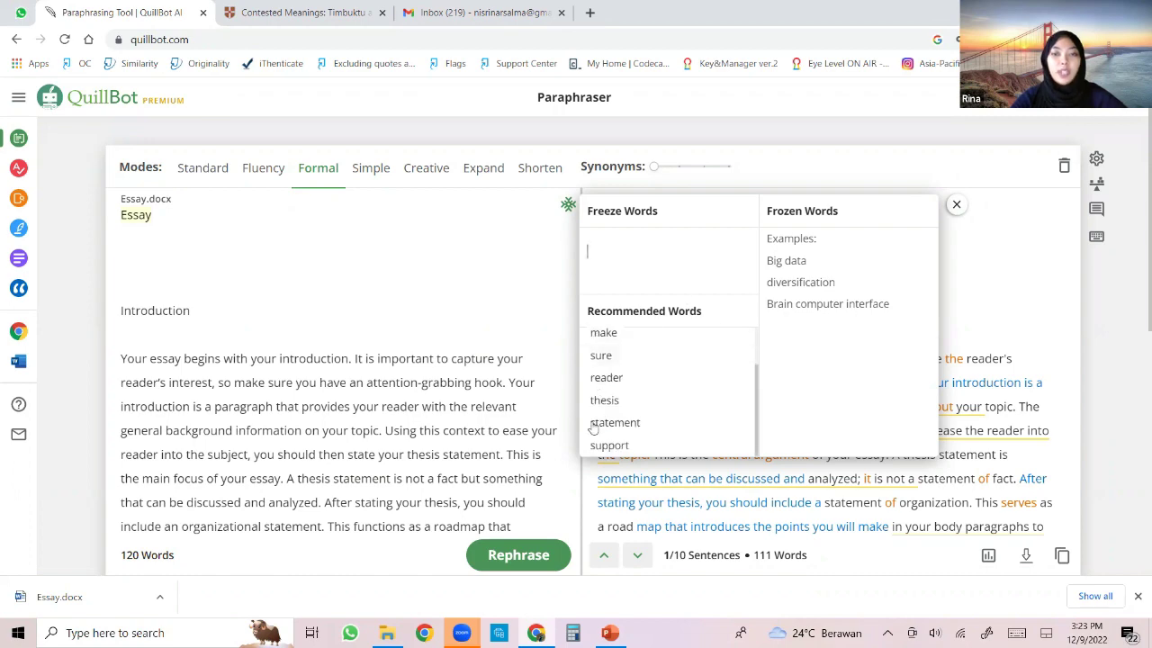
pyautogui.scroll(-1, 647, 390)
pyautogui.scroll(-1, 643, 324)
pyautogui.scroll(1, 648, 301)
pyautogui.scroll(2, 648, 299)
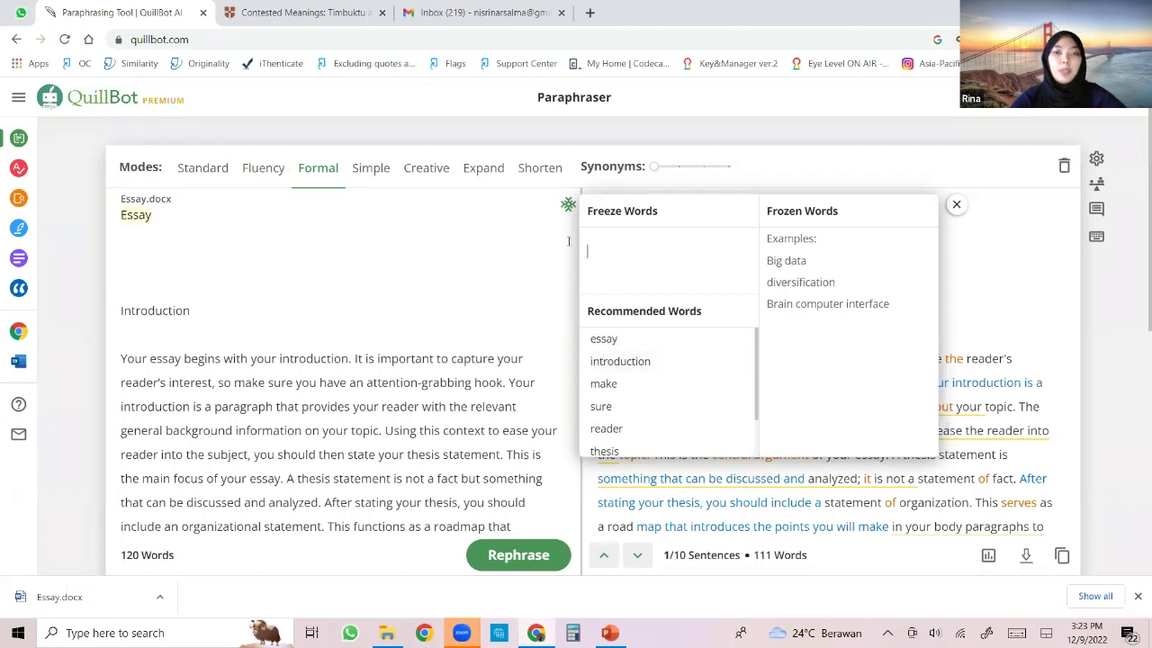
pyautogui.click(637, 344)
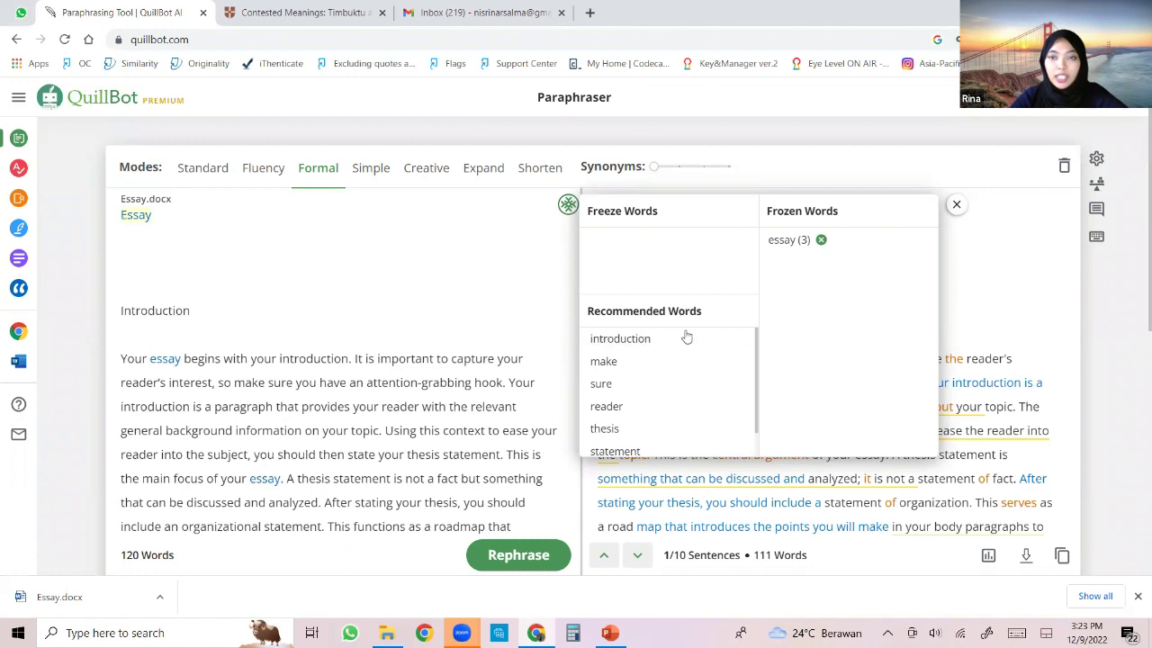
pyautogui.click(663, 345)
pyautogui.click(605, 348)
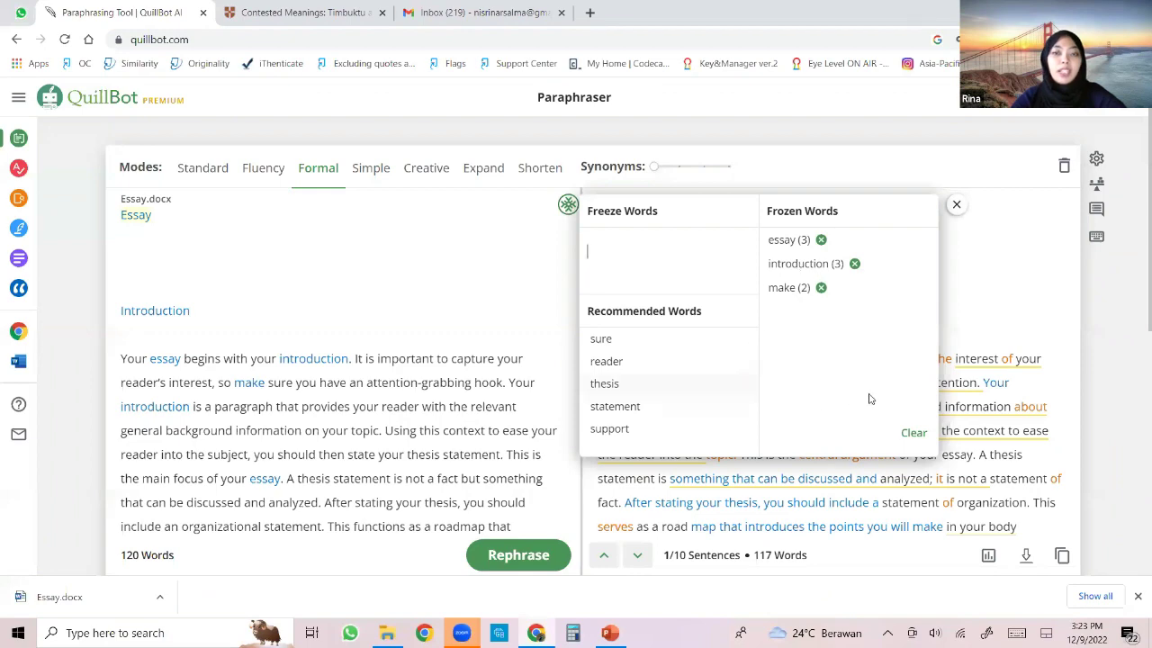
pyautogui.click(956, 205)
# Rephrase the introduction in Formal mode with those words kept, and confirm the frozen list.
pyautogui.click(529, 554)
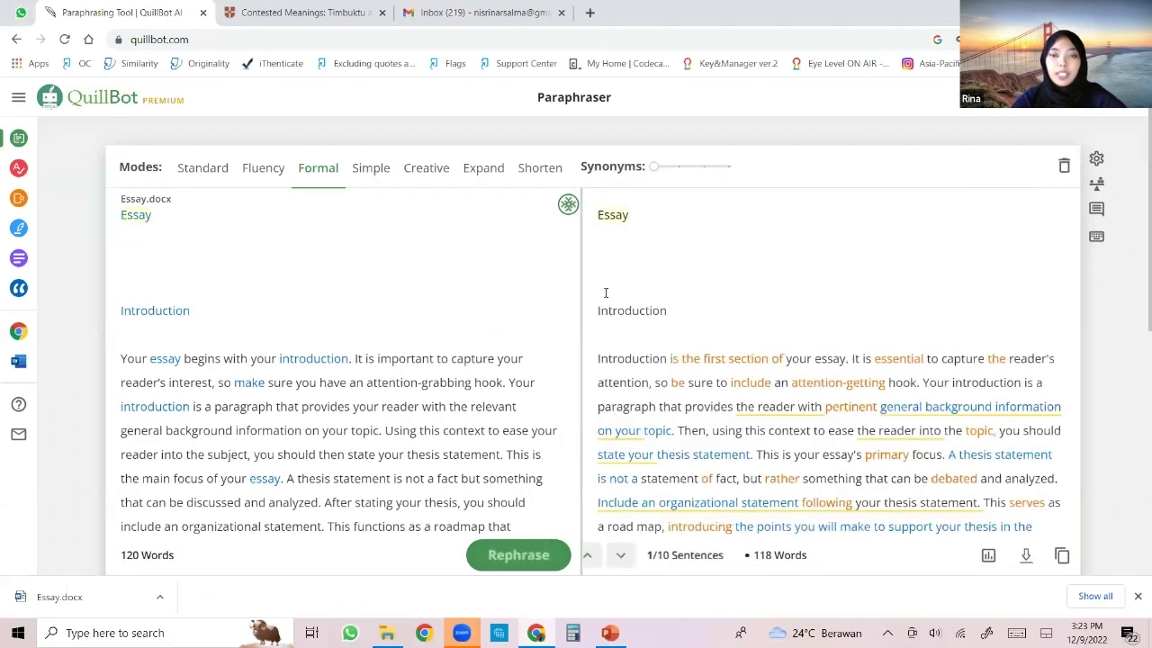
pyautogui.click(566, 209)
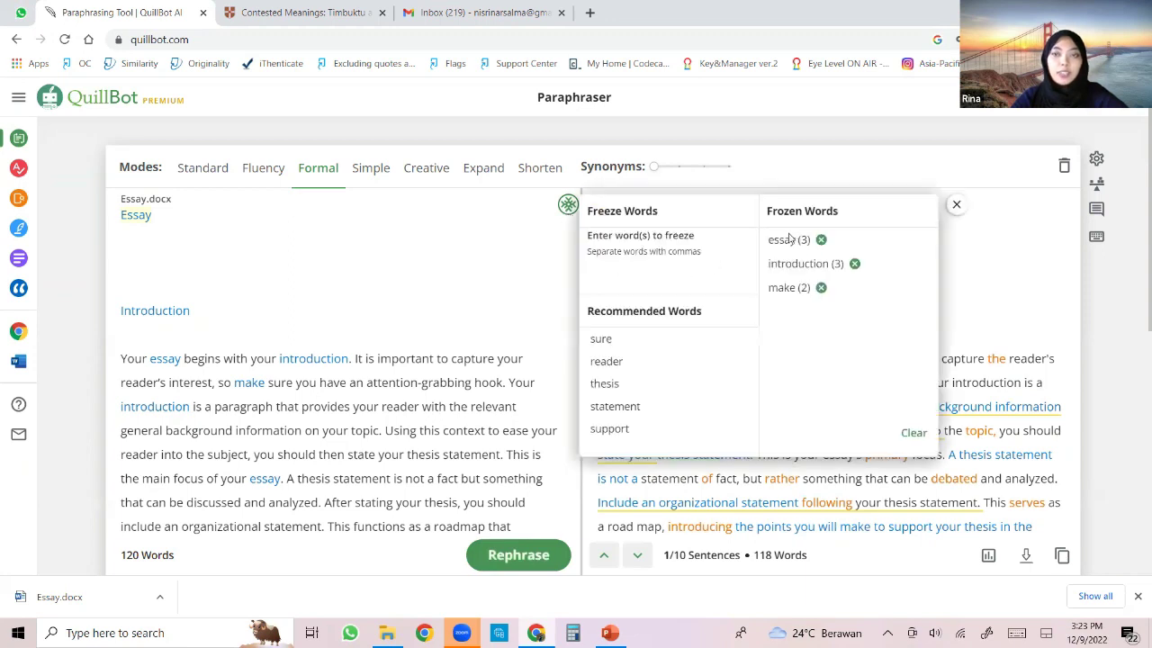
pyautogui.click(955, 206)
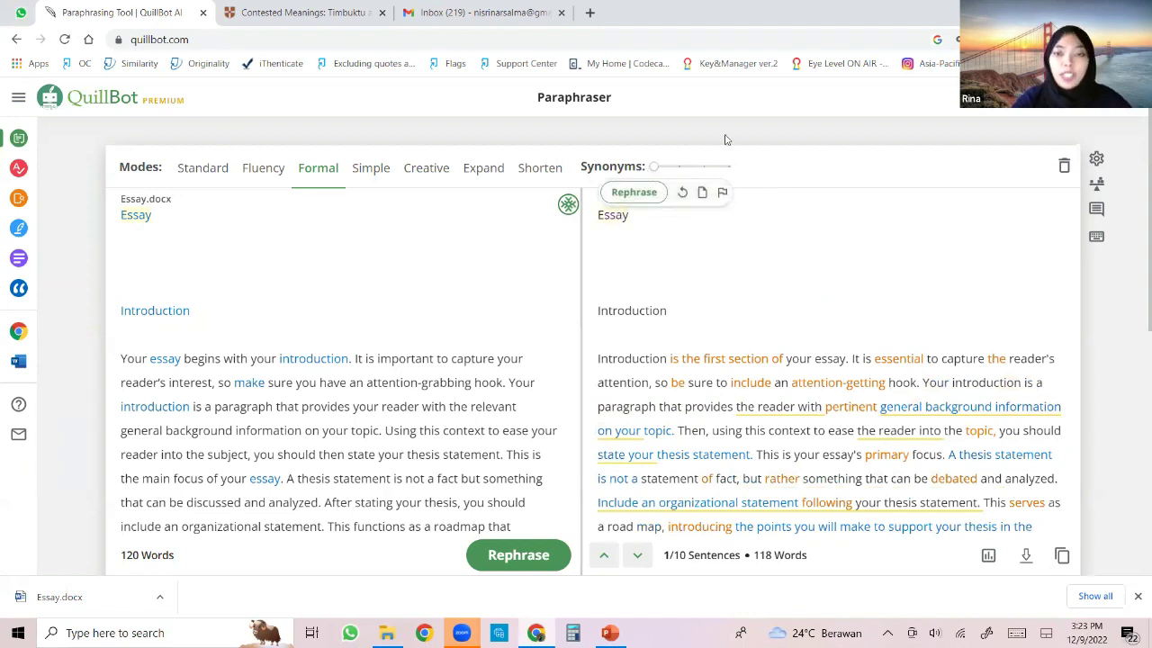
# Raise the Synonyms slider two notches and review the regenerated 118-word Formal rewrite.
pyautogui.moveTo(680, 171)
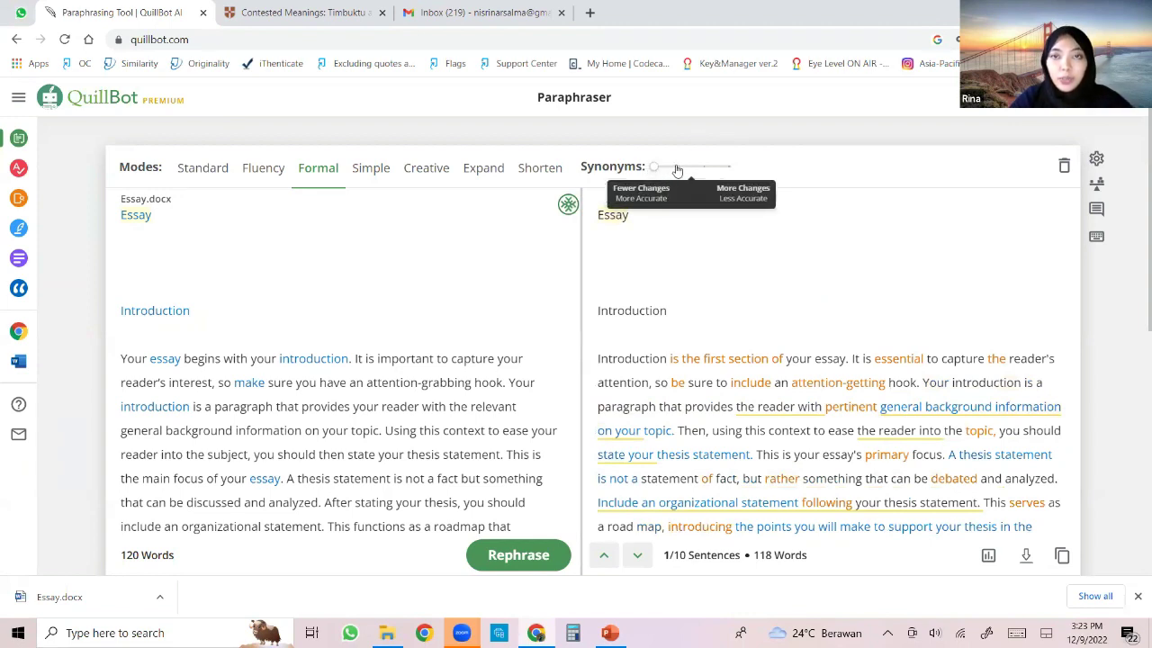
pyautogui.click(679, 170)
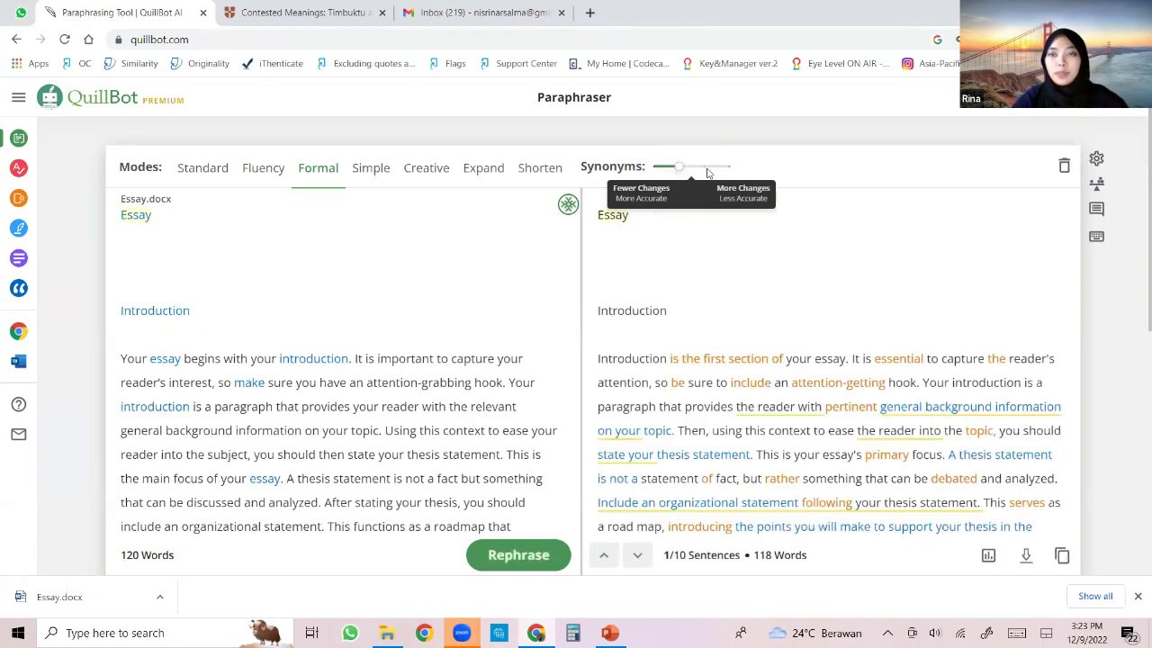
pyautogui.click(706, 170)
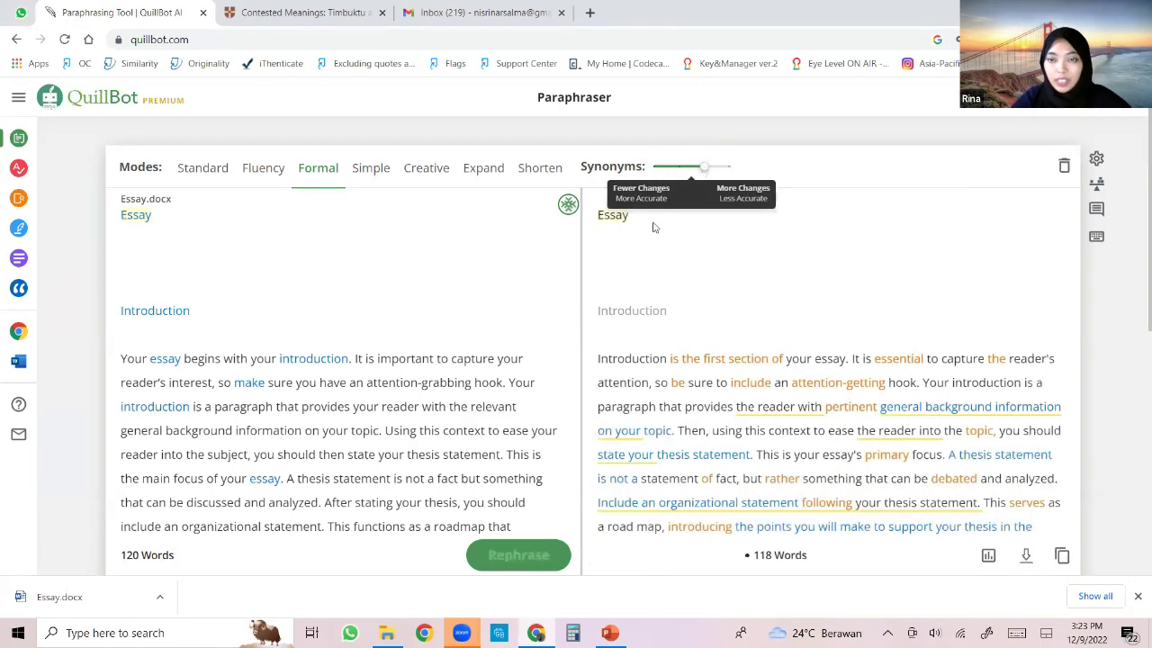
pyautogui.scroll(-2, 814, 370)
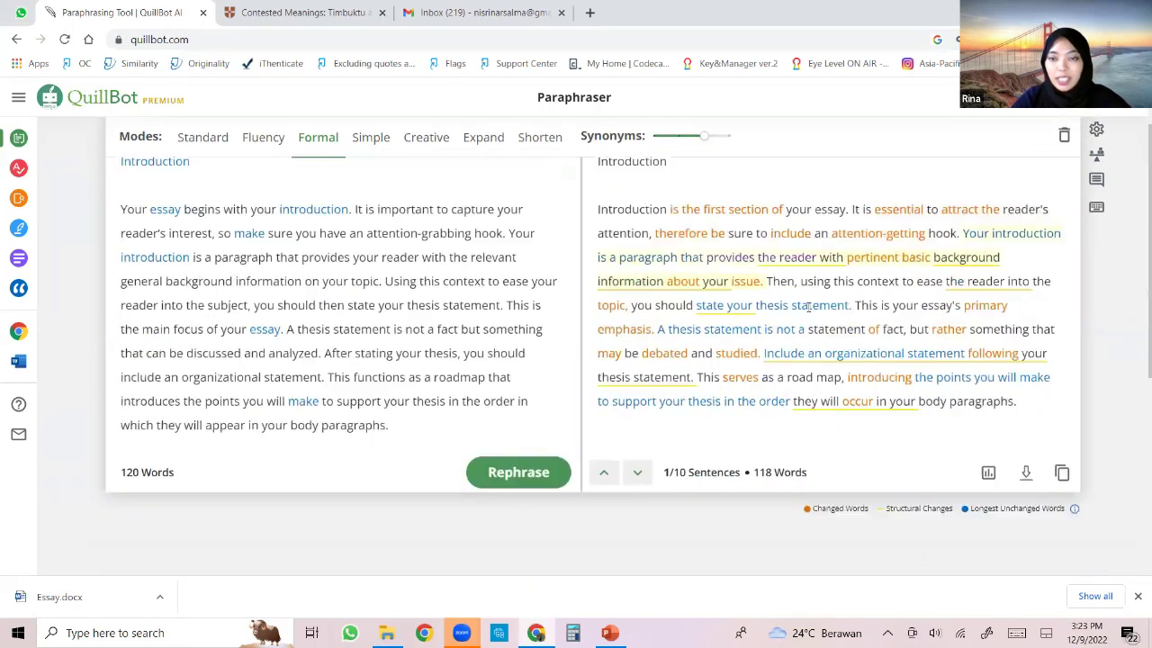
pyautogui.scroll(2, 820, 299)
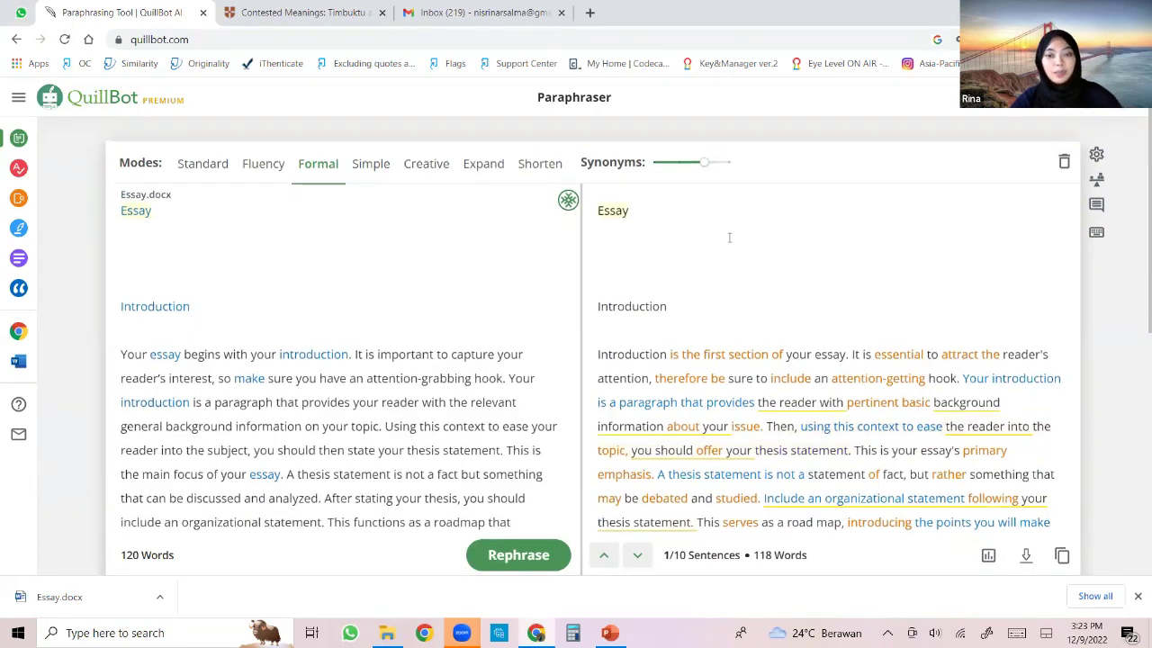
pyautogui.scroll(-3, 729, 236)
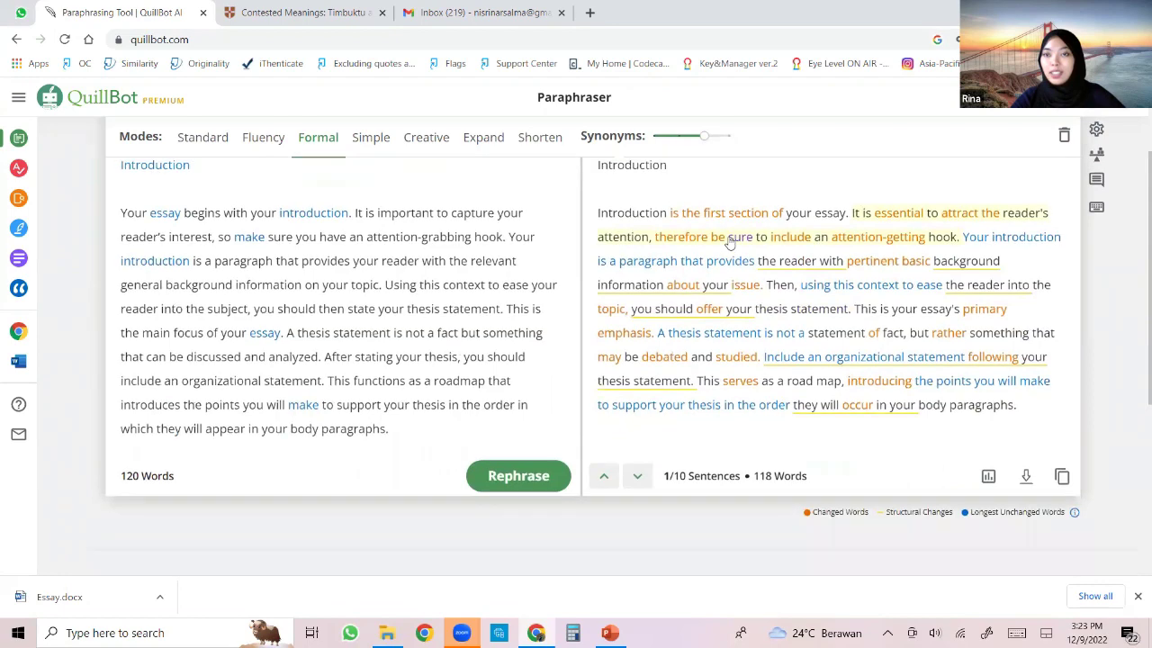
pyautogui.scroll(3, 729, 241)
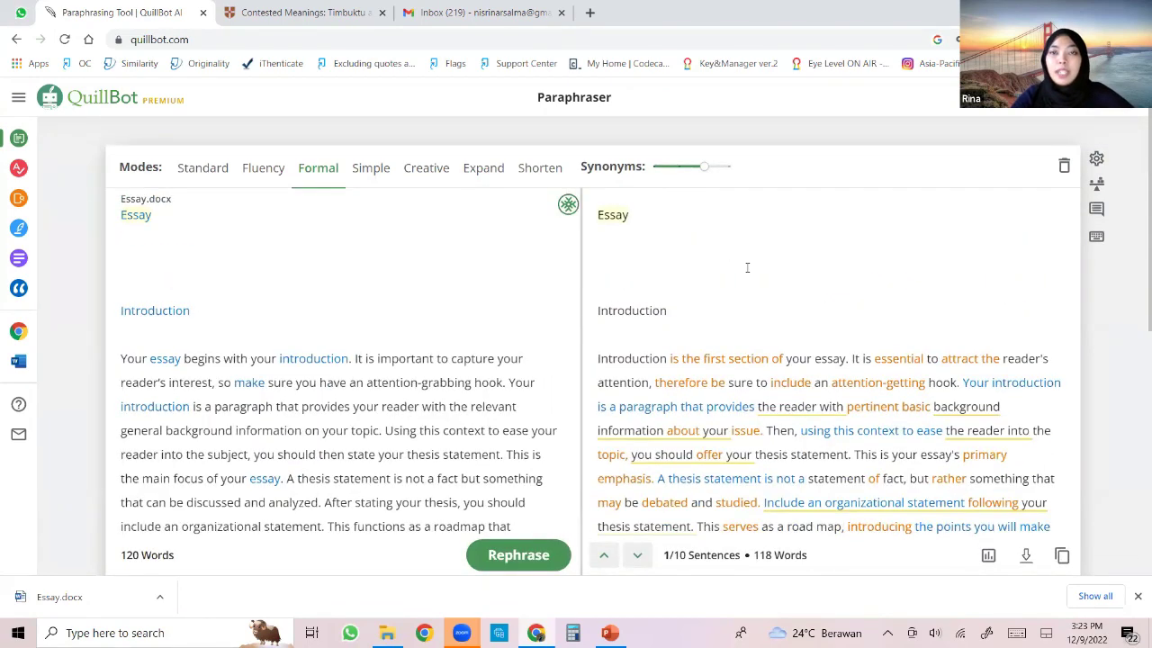
pyautogui.scroll(-3, 776, 268)
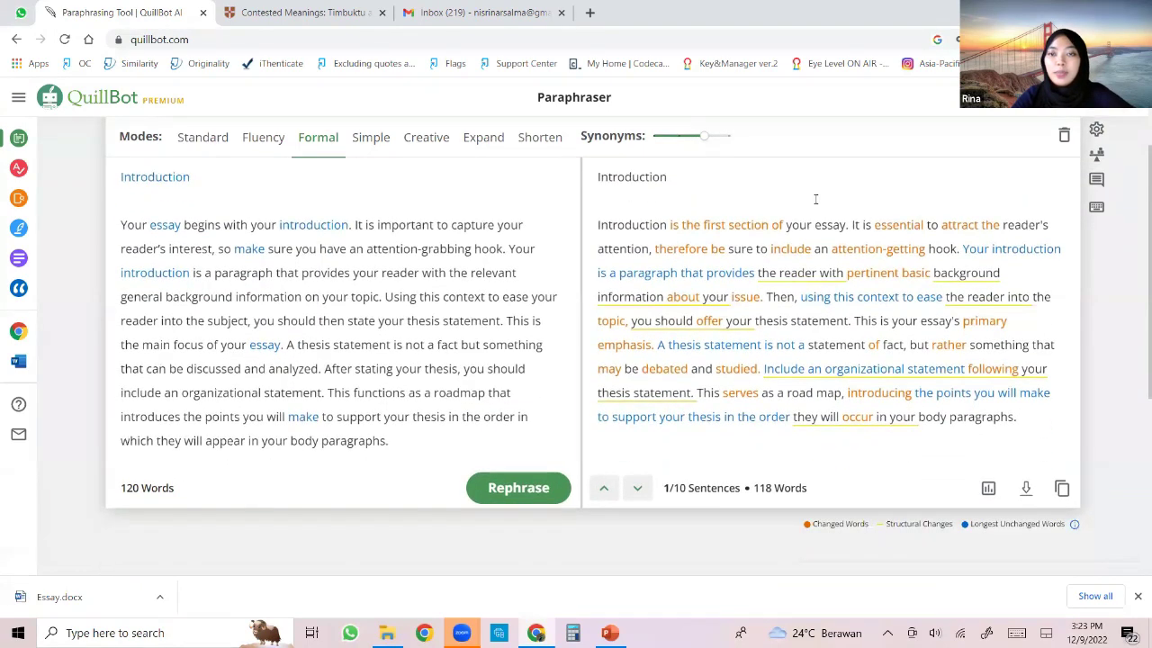
pyautogui.scroll(2, 740, 261)
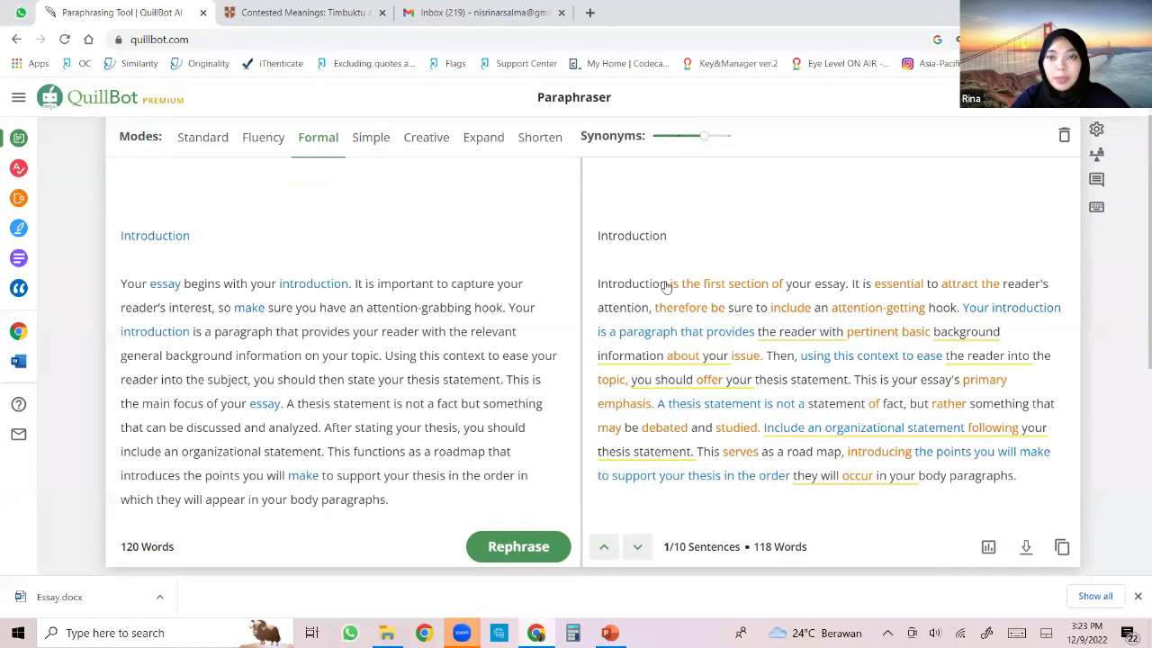
pyautogui.click(721, 286)
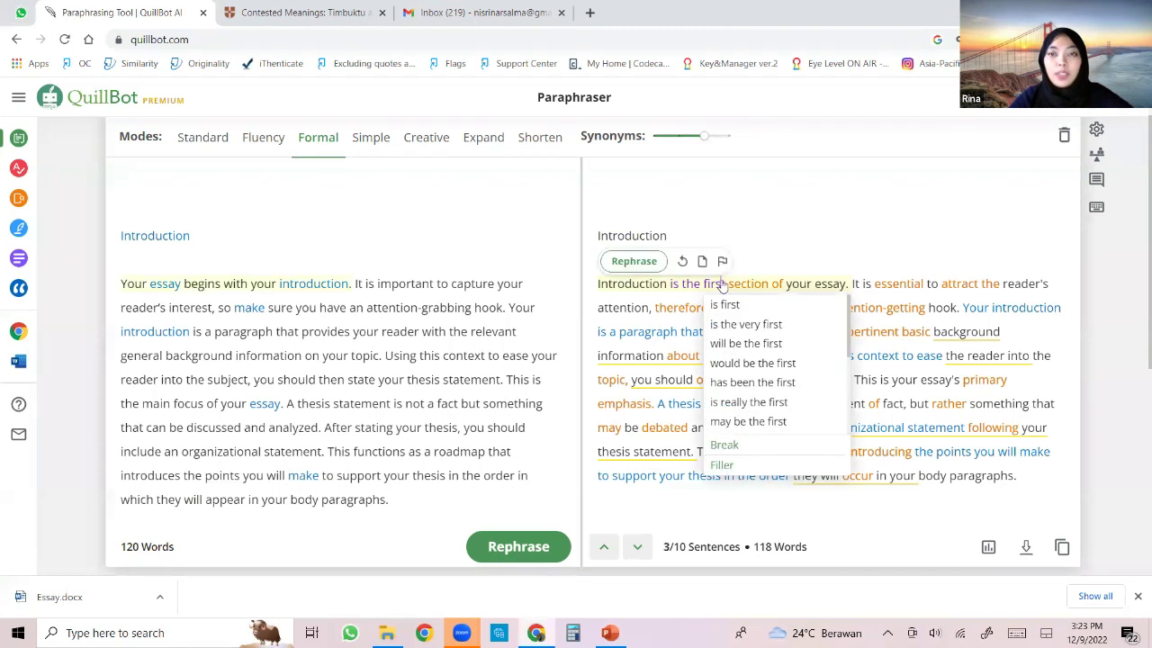
pyautogui.click(646, 264)
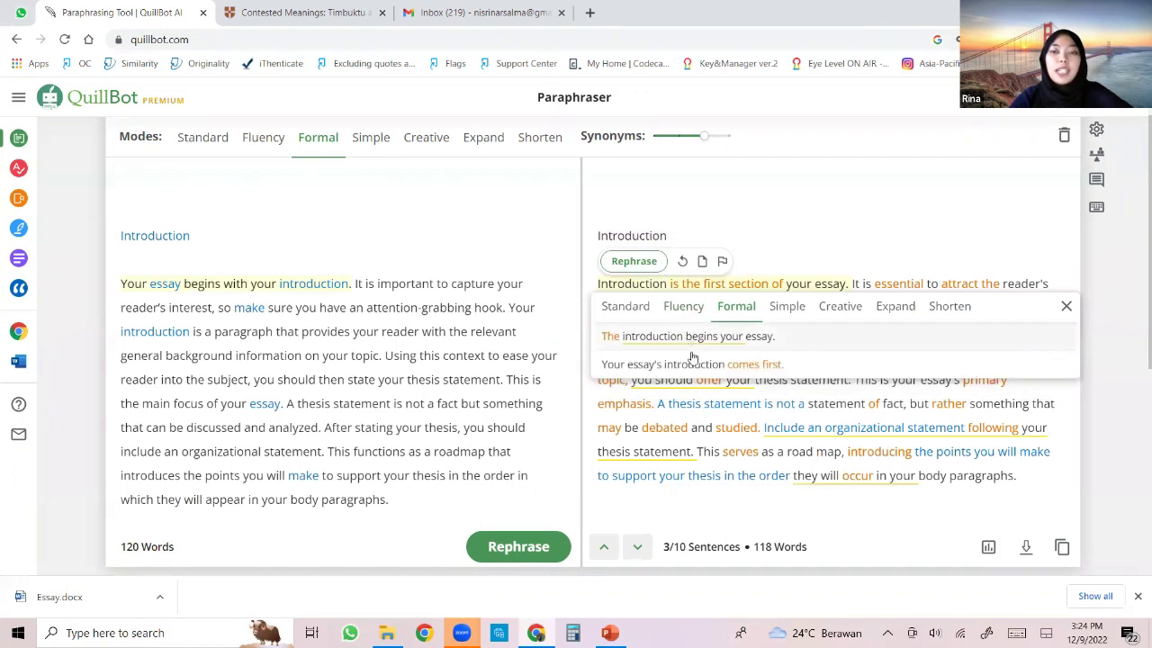
pyautogui.click(632, 307)
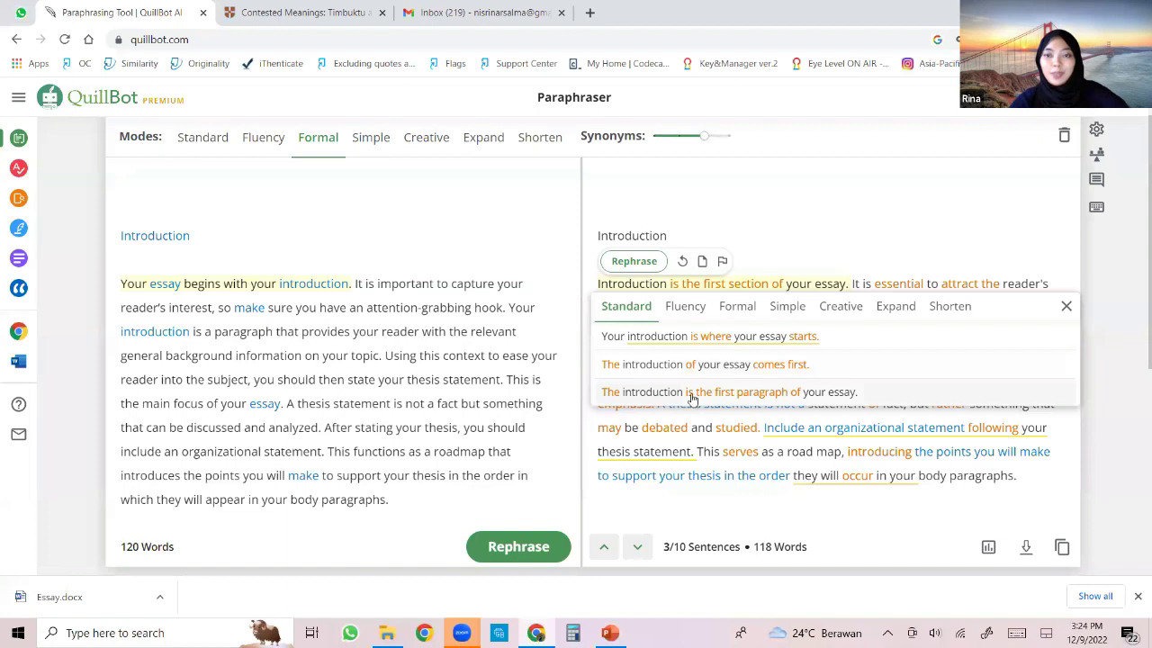
pyautogui.click(677, 307)
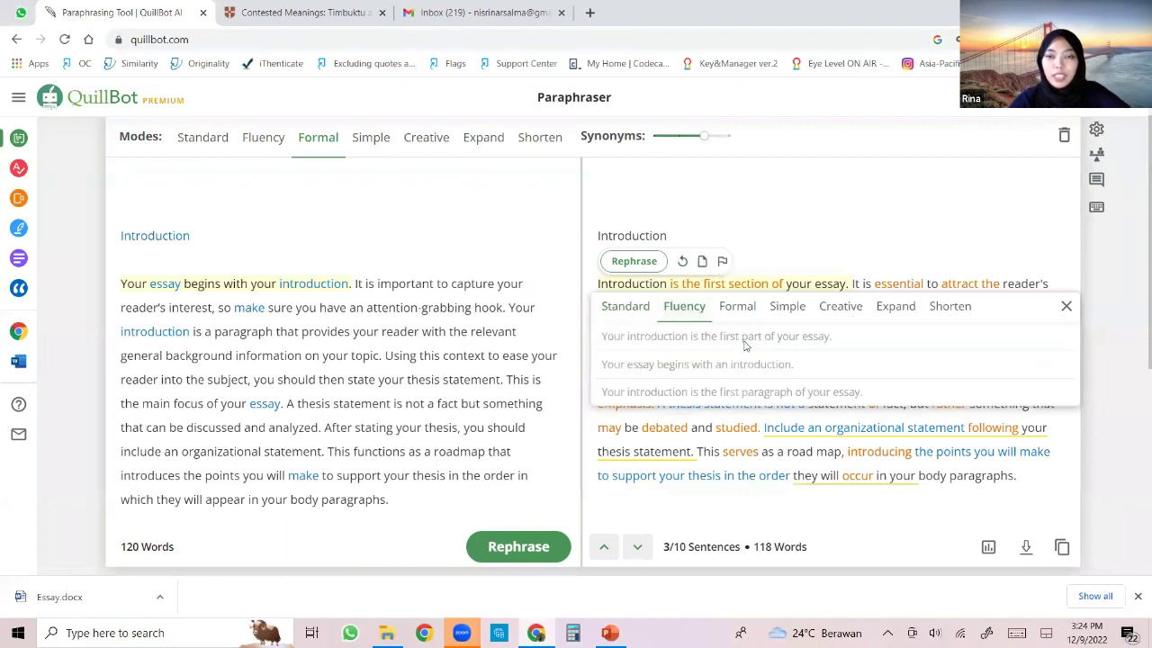
pyautogui.click(787, 310)
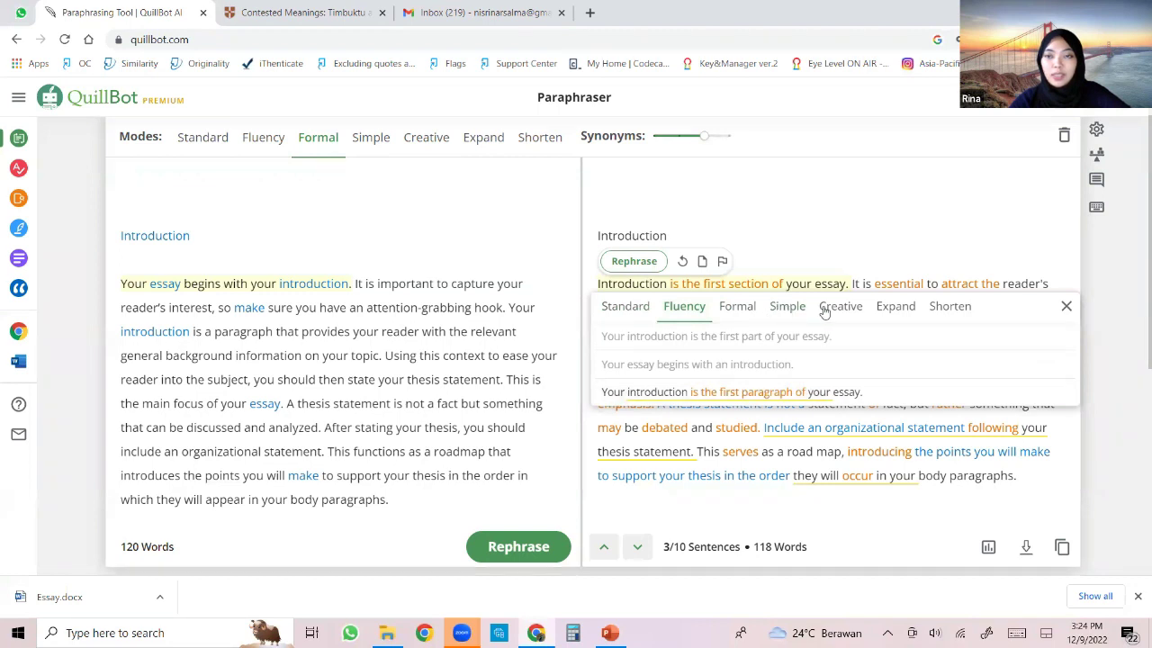
pyautogui.click(838, 309)
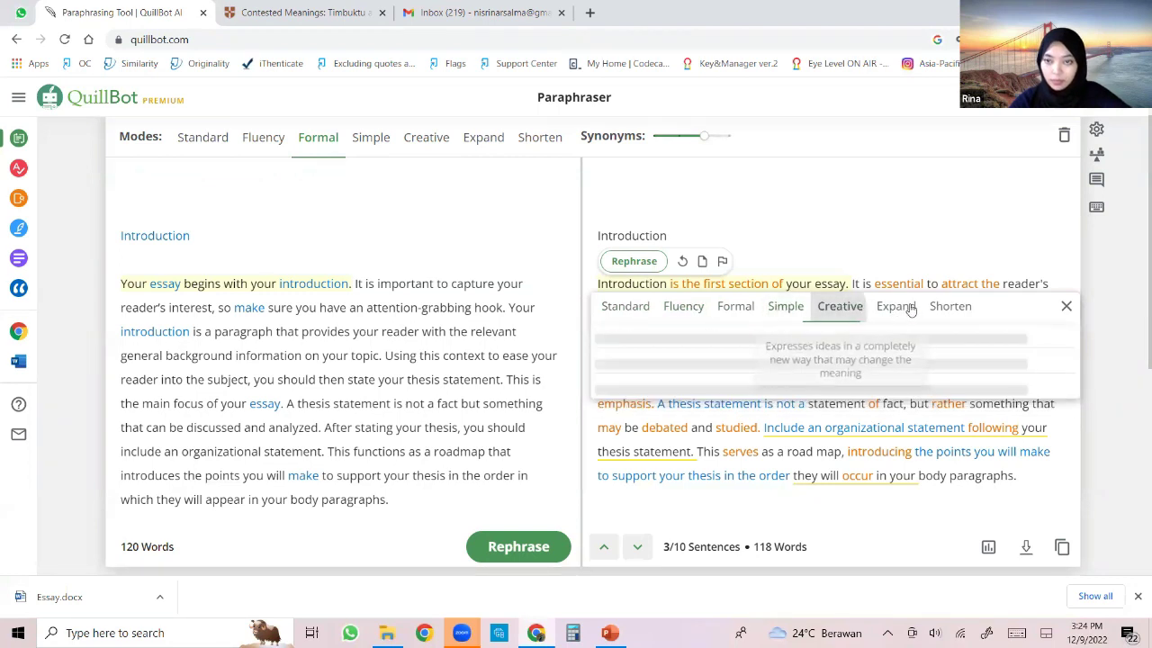
pyautogui.click(893, 311)
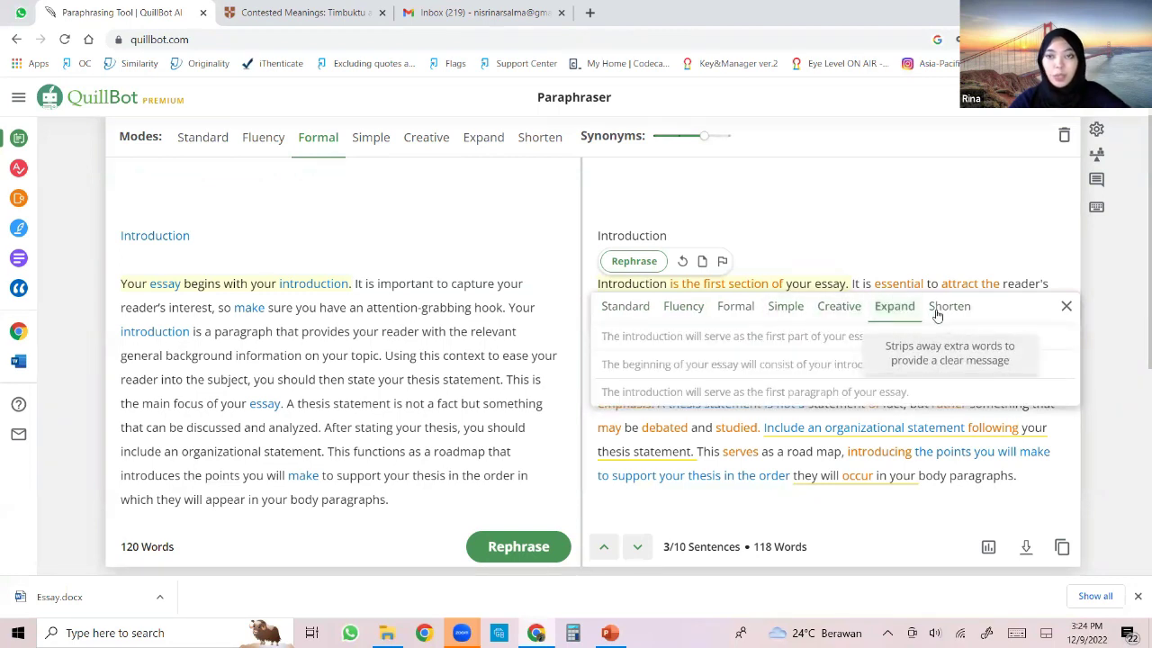
pyautogui.click(945, 311)
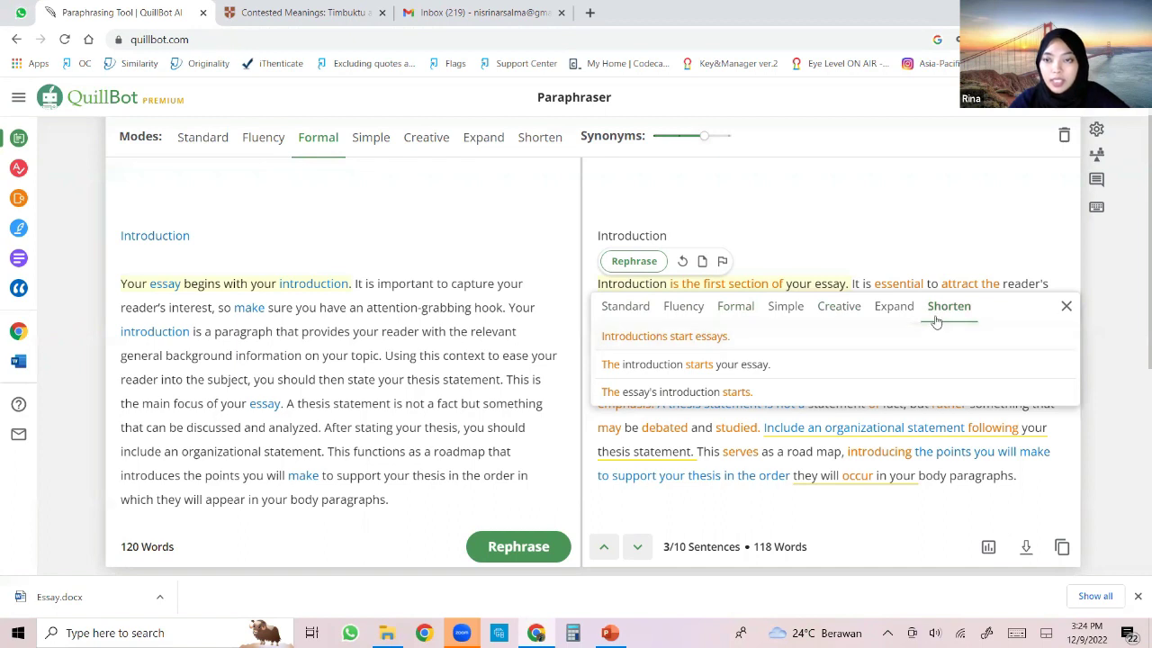
pyautogui.click(702, 337)
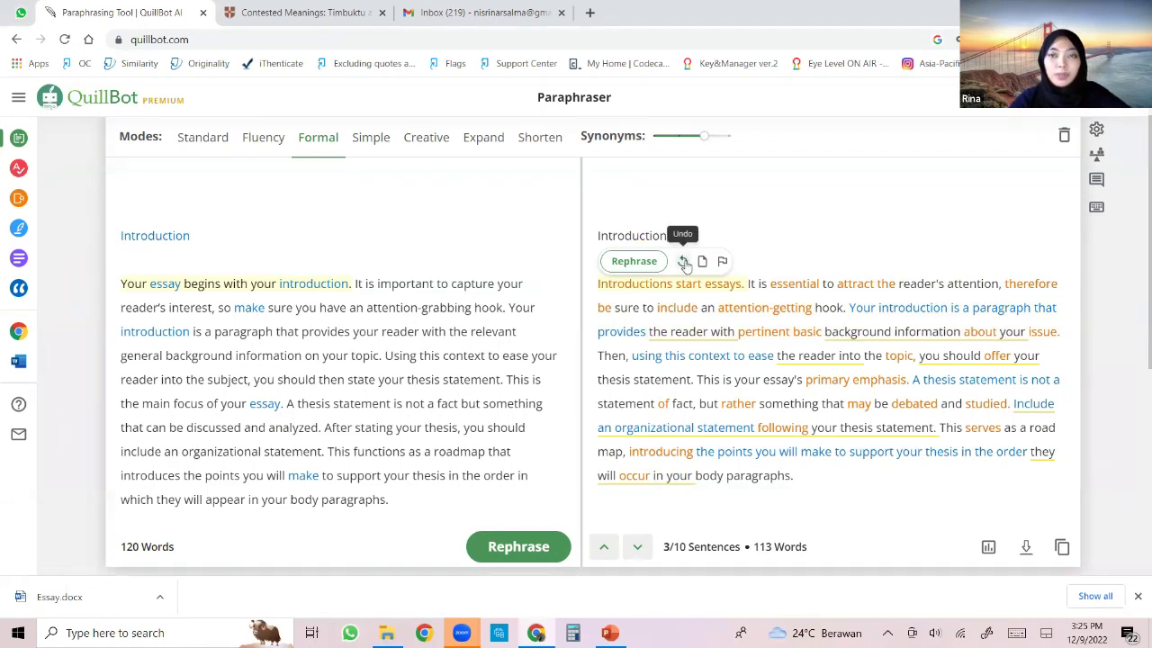
pyautogui.click(684, 263)
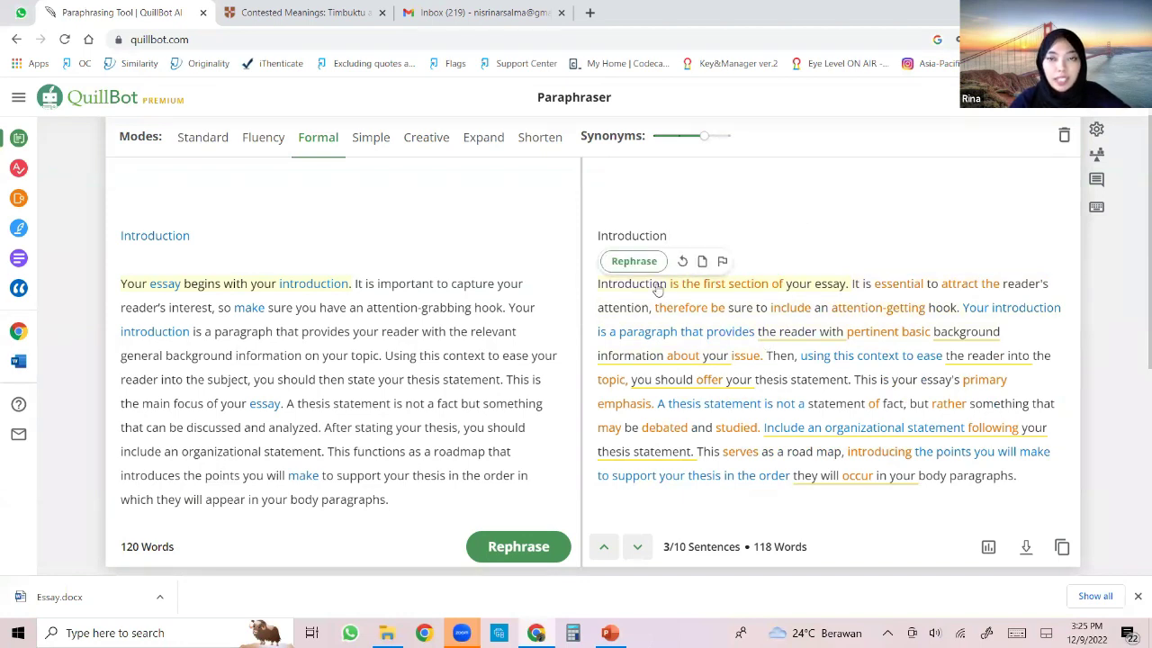
pyautogui.click(900, 284)
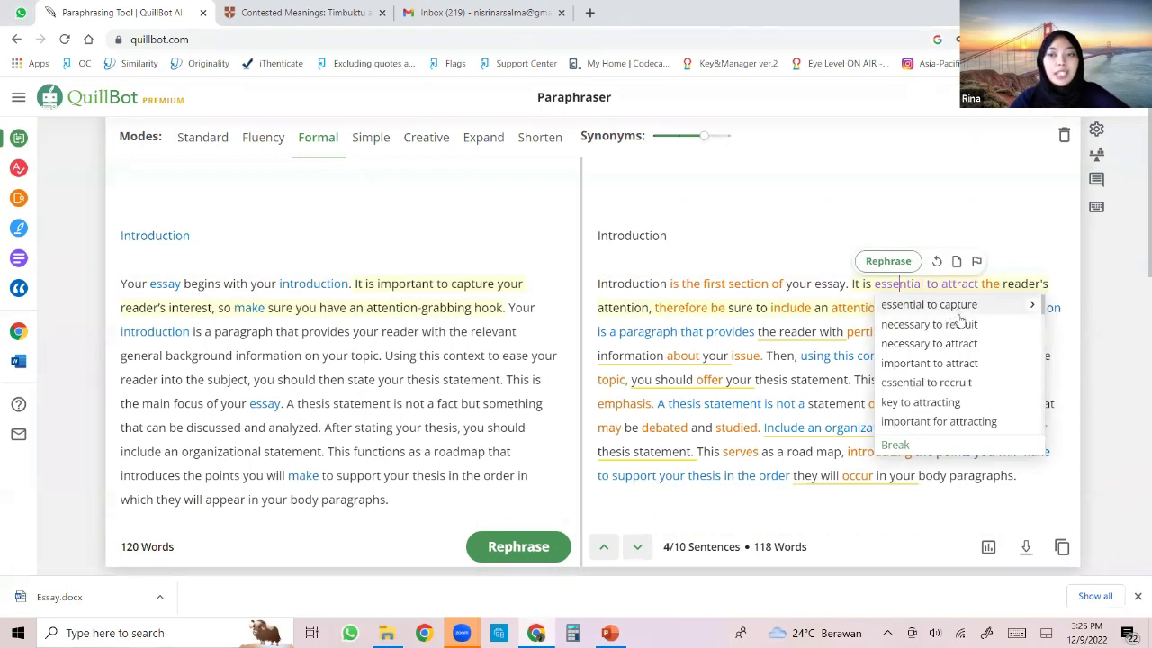
pyautogui.scroll(-5, 942, 360)
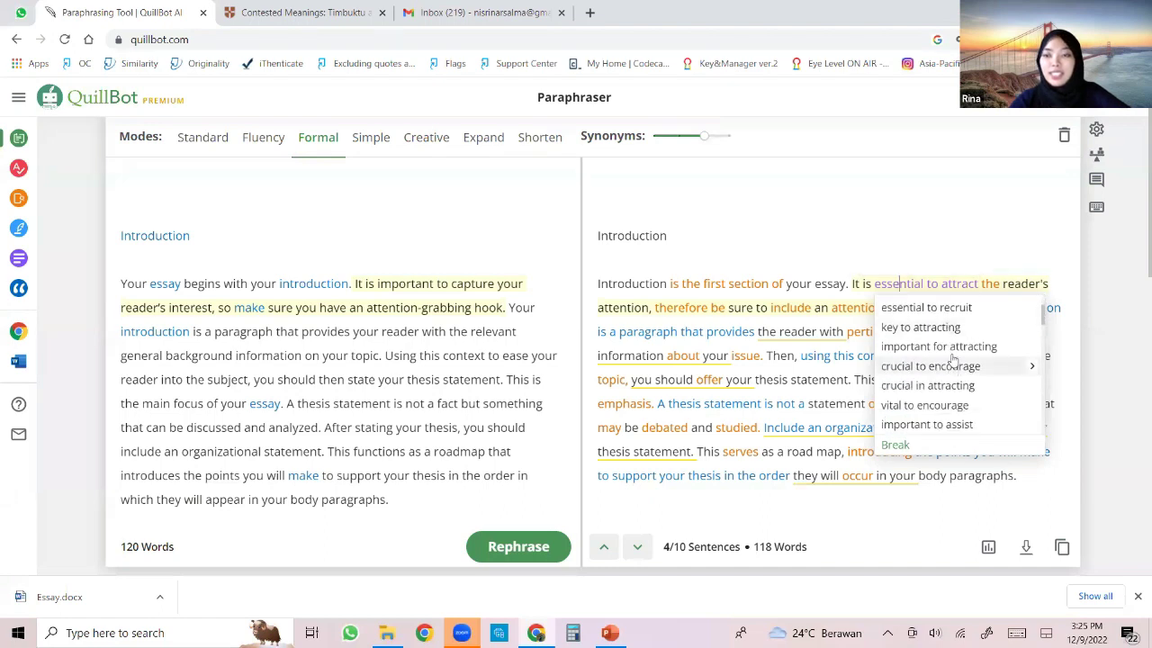
pyautogui.scroll(-8, 960, 347)
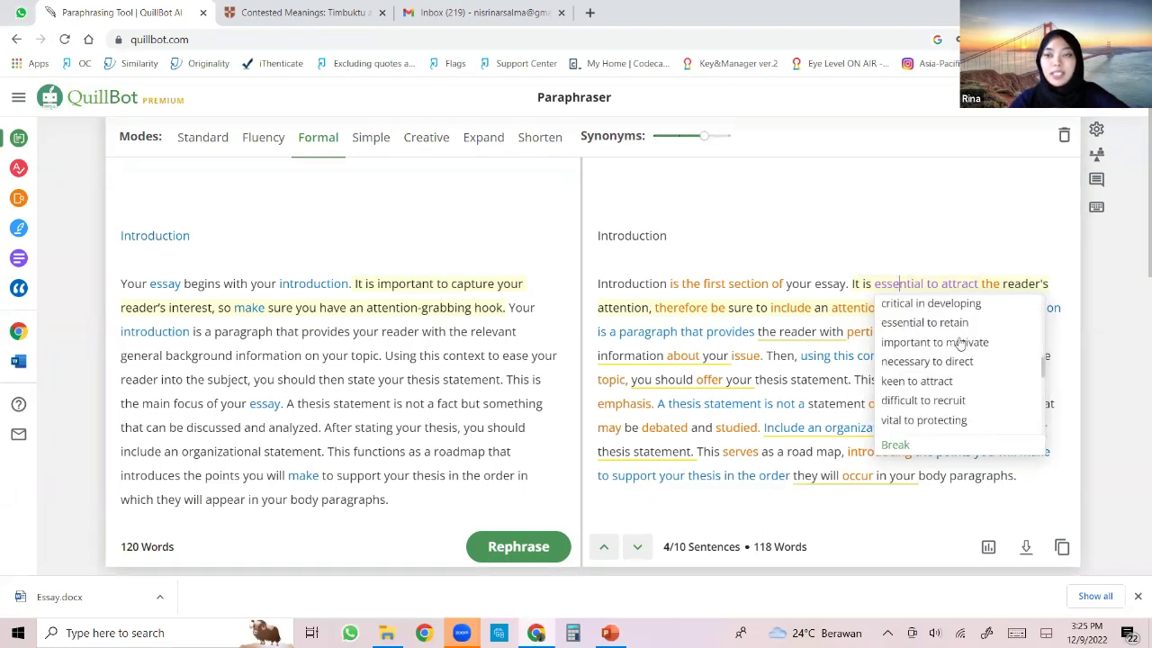
pyautogui.scroll(6, 964, 349)
pyautogui.scroll(6, 960, 333)
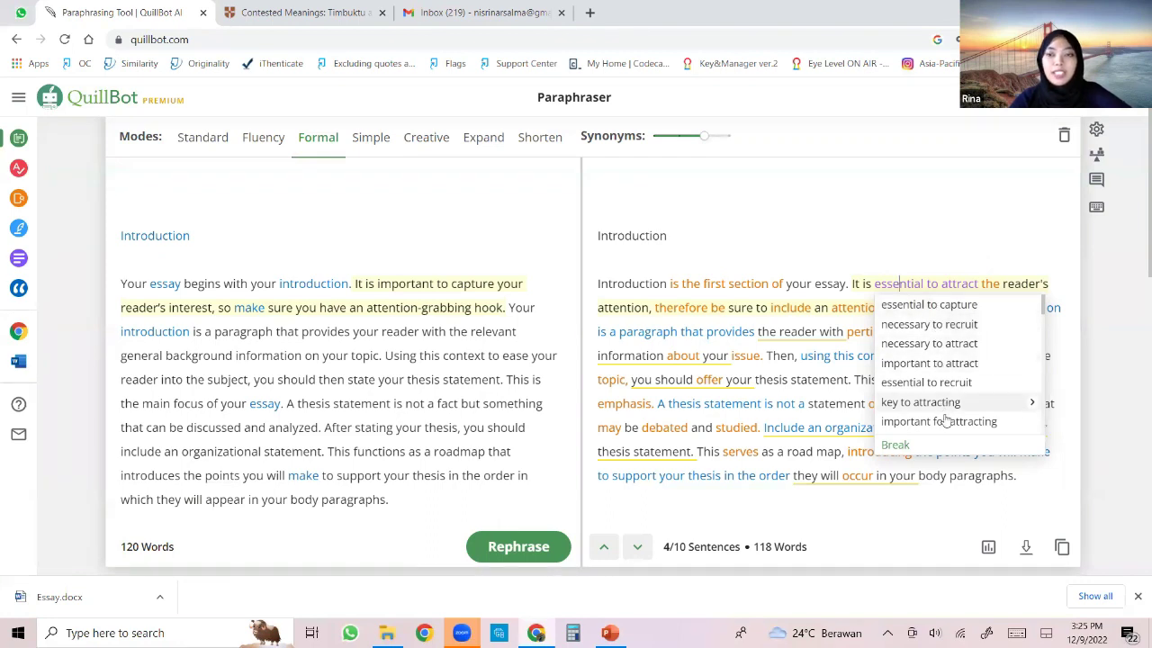
pyautogui.scroll(-2, 950, 387)
pyautogui.press('Escape')
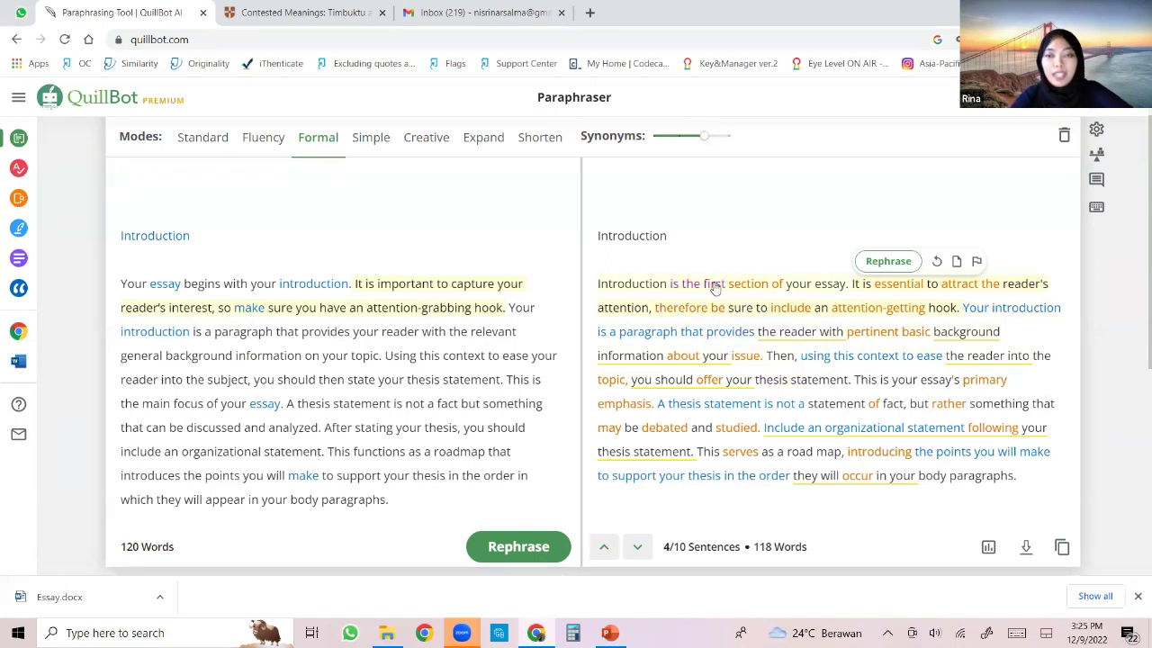
pyautogui.scroll(-1, 857, 297)
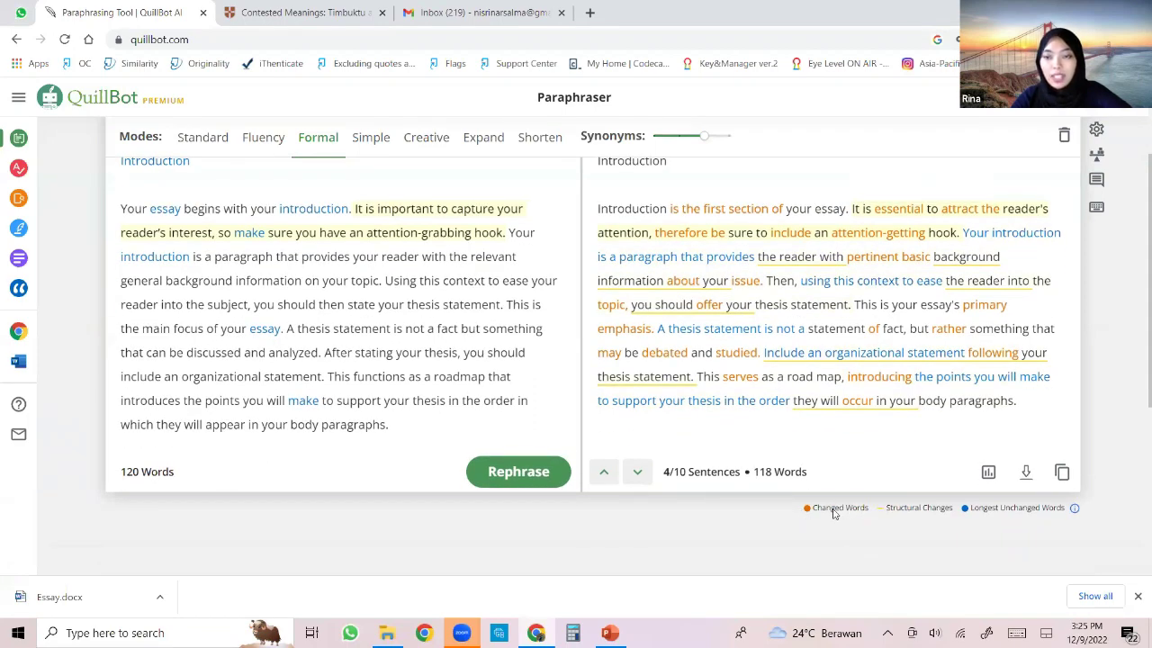
pyautogui.moveTo(779, 206)
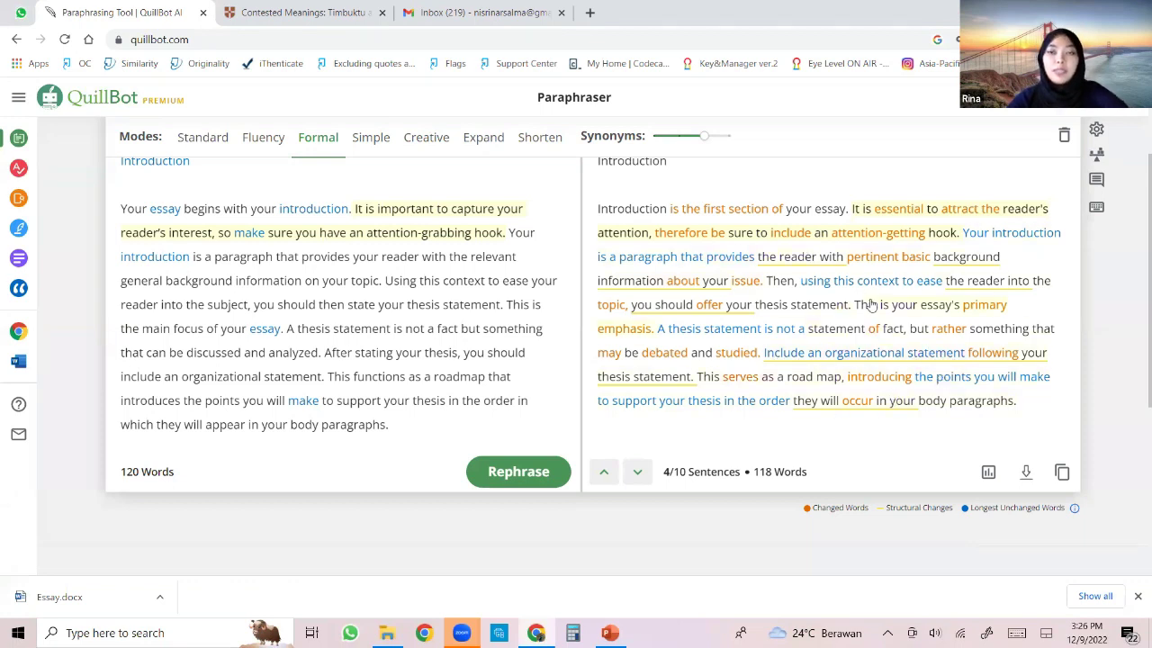
pyautogui.moveTo(819, 402)
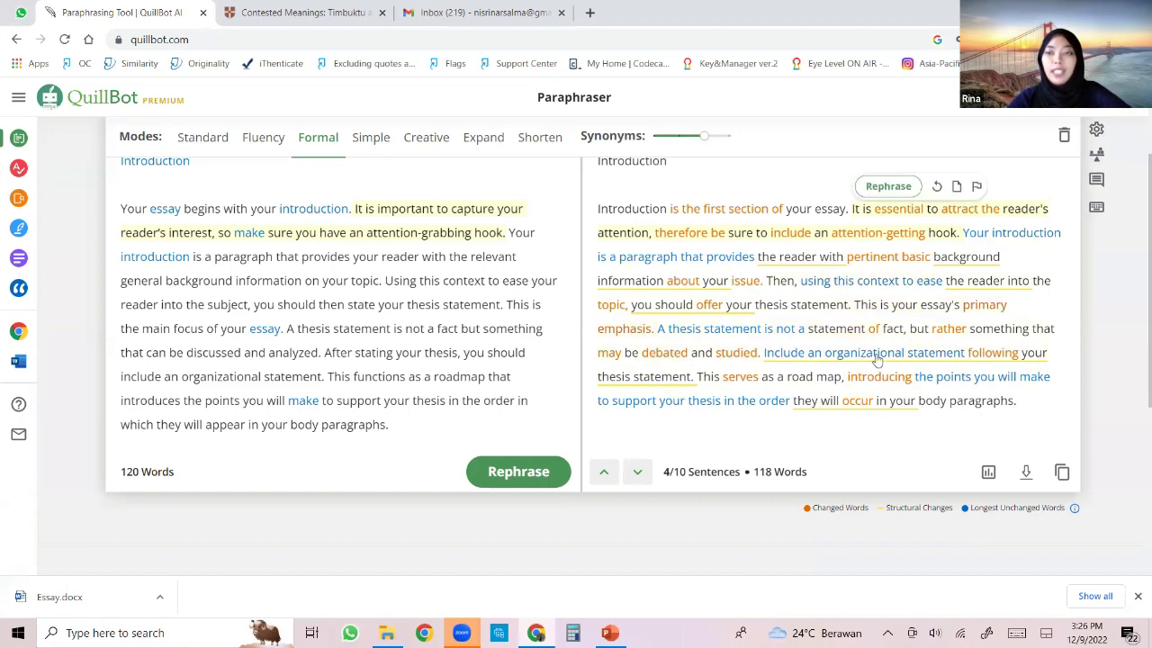
pyautogui.scroll(3, 1014, 403)
pyautogui.click(996, 275)
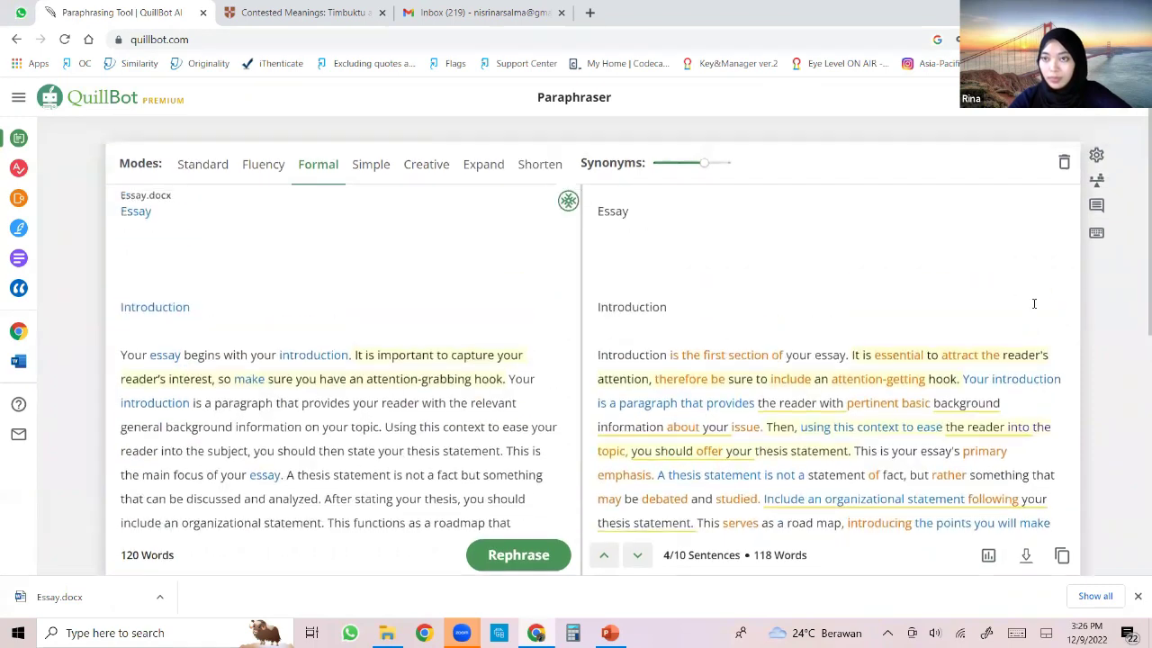
# Turn on Compare Modes and view alternative phrasings of the first output sentence.
pyautogui.click(1096, 160)
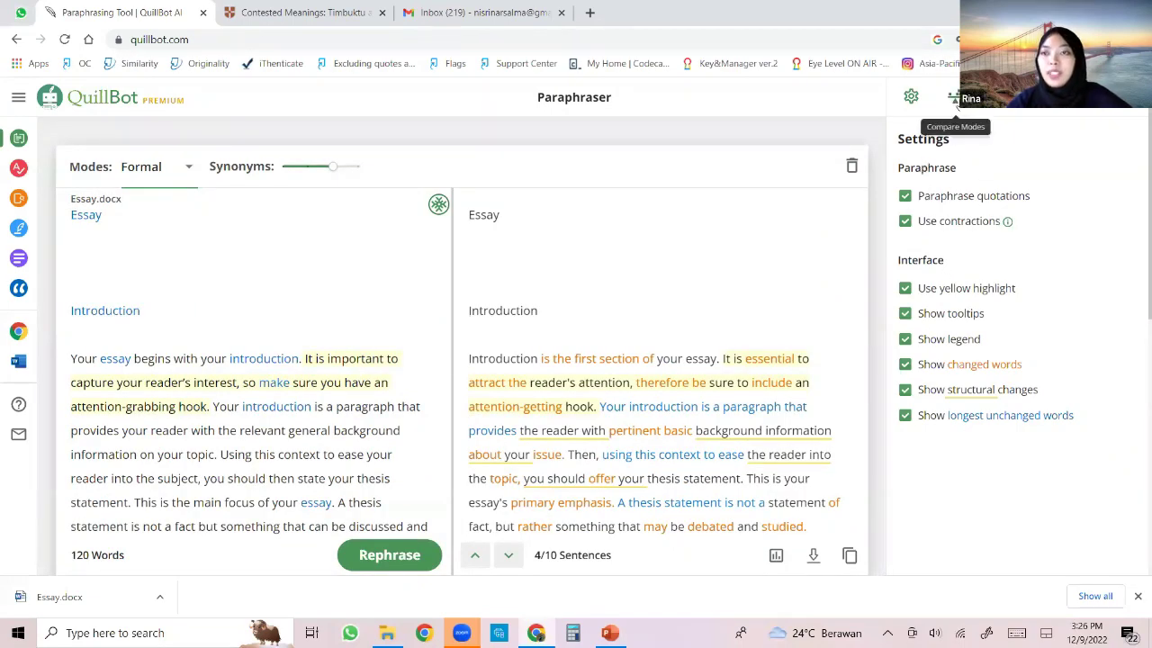
pyautogui.click(953, 99)
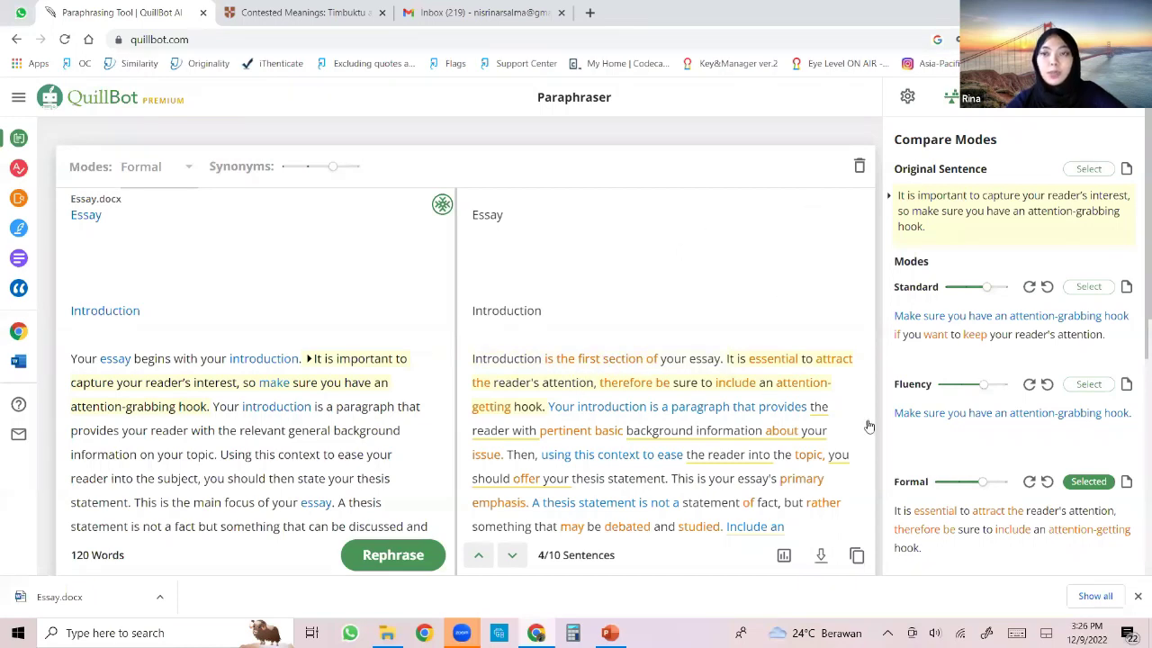
pyautogui.scroll(-1, 1004, 320)
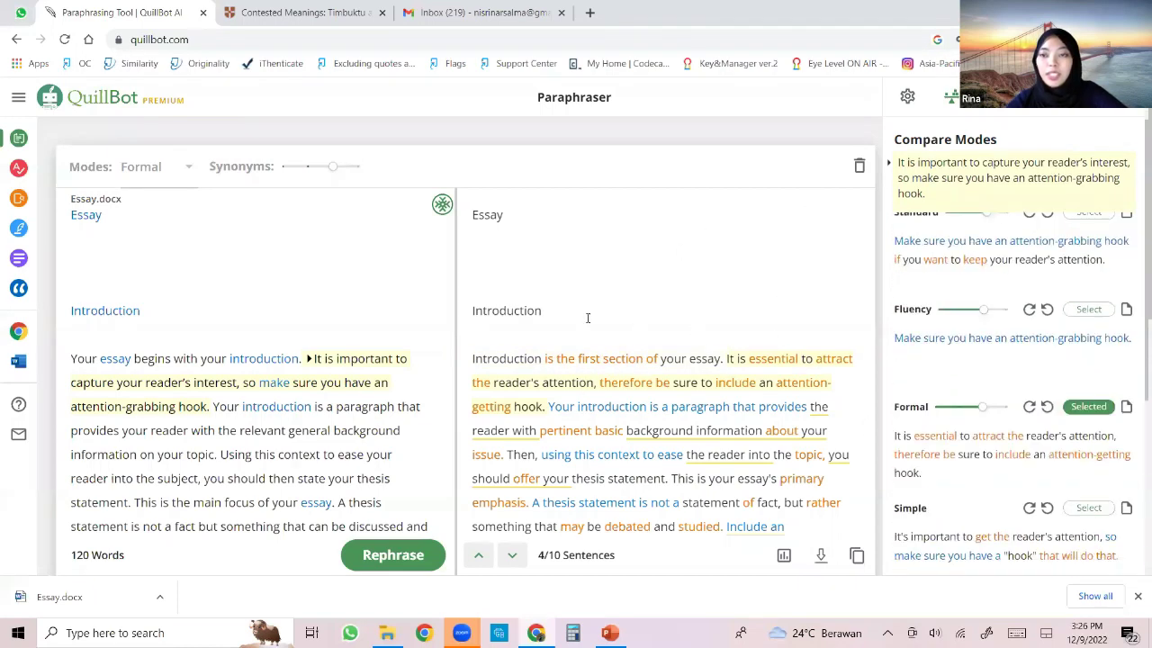
pyautogui.click(552, 362)
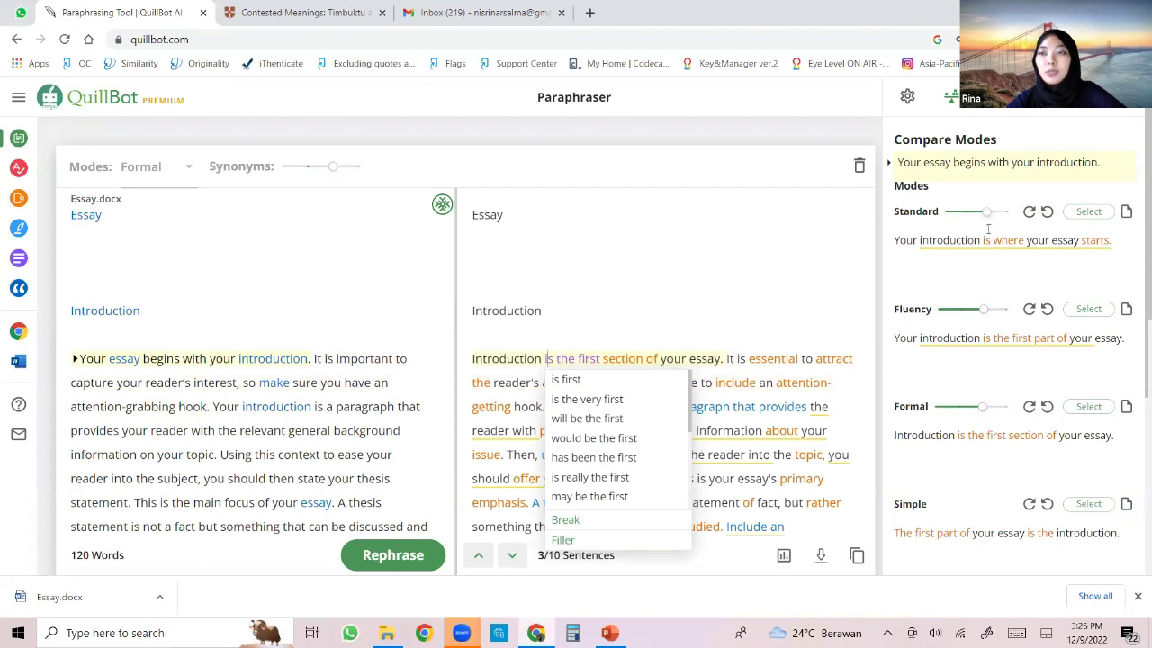
pyautogui.scroll(-1, 986, 221)
pyautogui.scroll(-2, 984, 243)
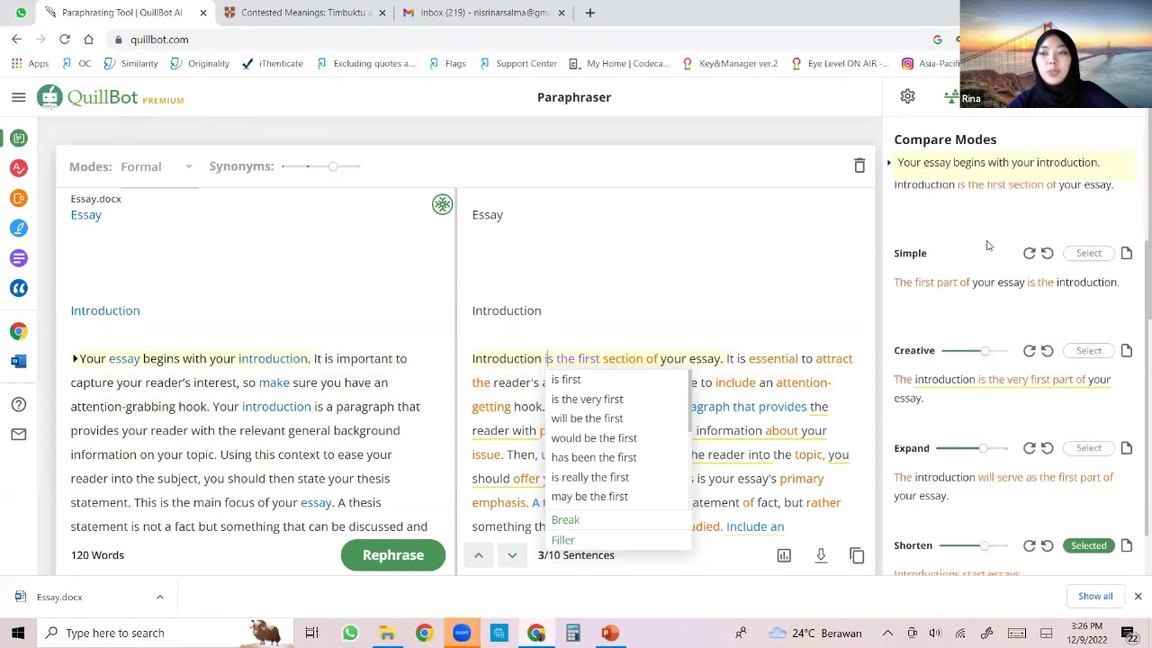
pyautogui.scroll(3, 1013, 468)
pyautogui.scroll(1, 1013, 468)
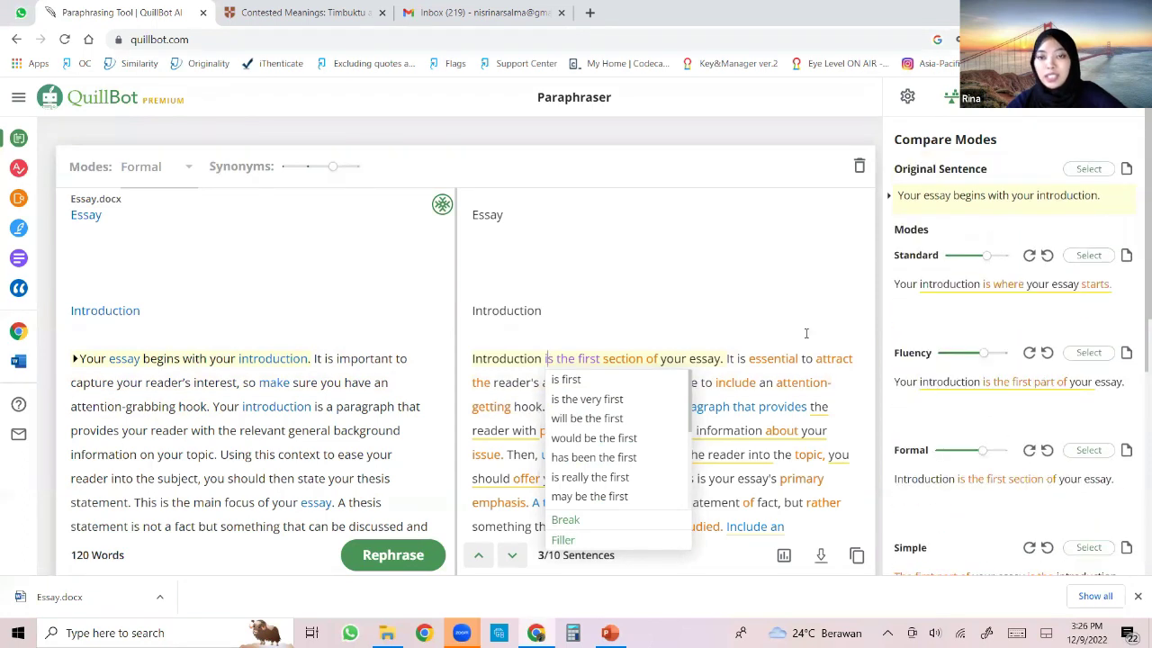
# Use the Fluency version 'Your introduction is the first part of your essay' and copy it.
pyautogui.click(1089, 354)
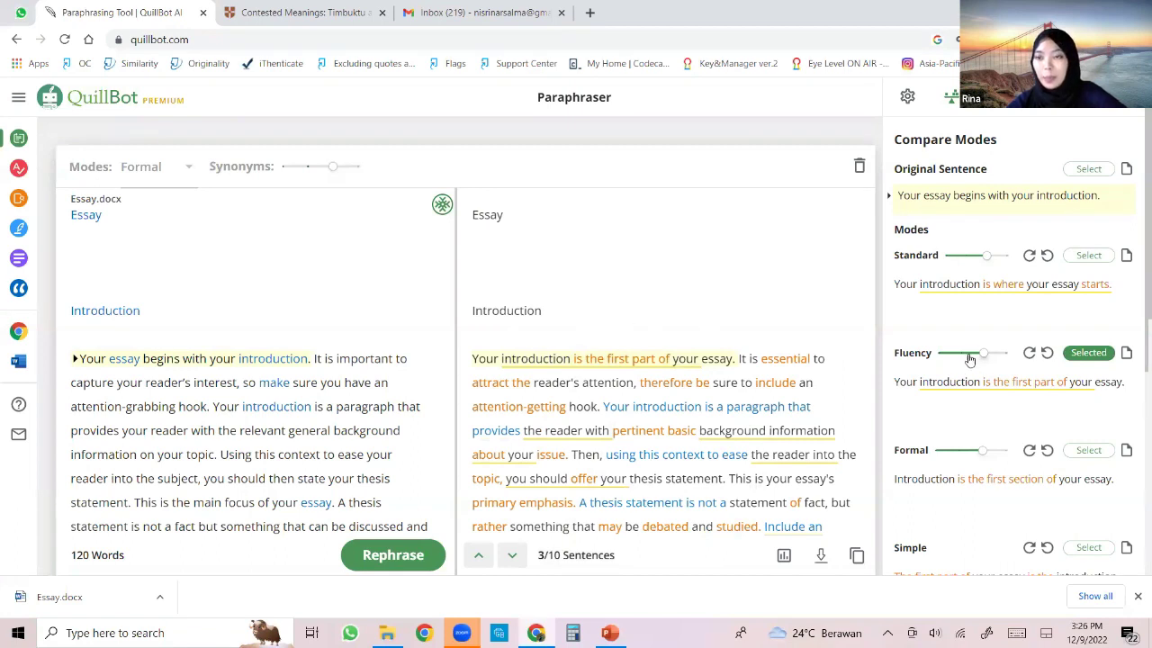
pyautogui.click(967, 261)
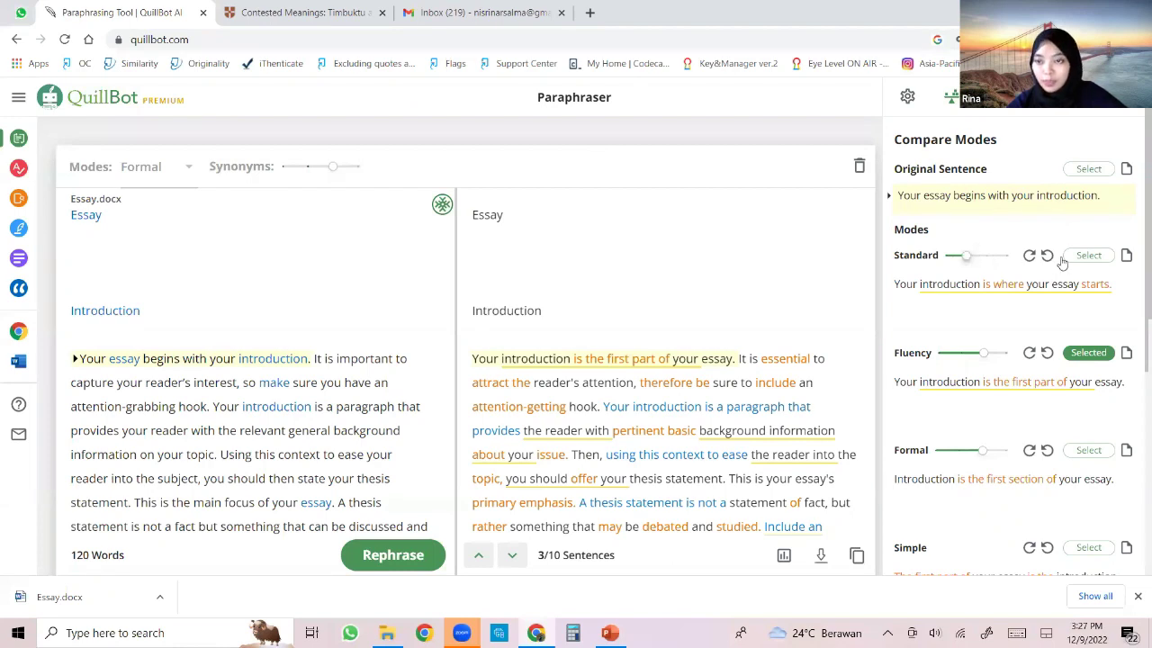
pyautogui.scroll(-2, 1042, 284)
pyautogui.scroll(-2, 1042, 285)
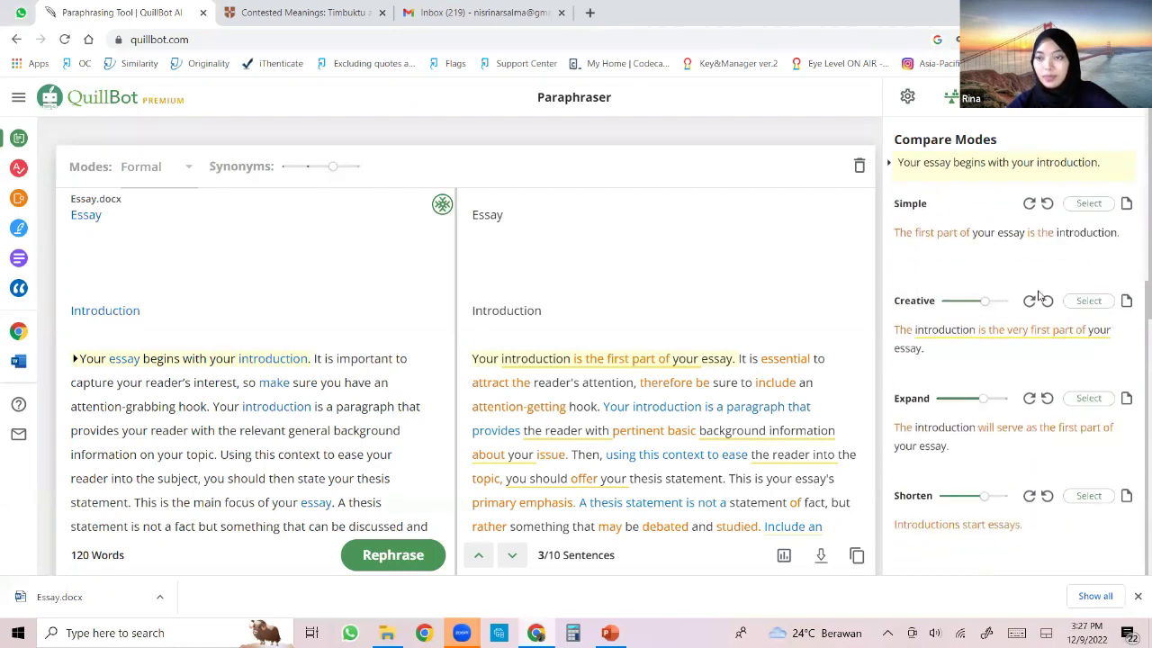
pyautogui.scroll(5, 1042, 290)
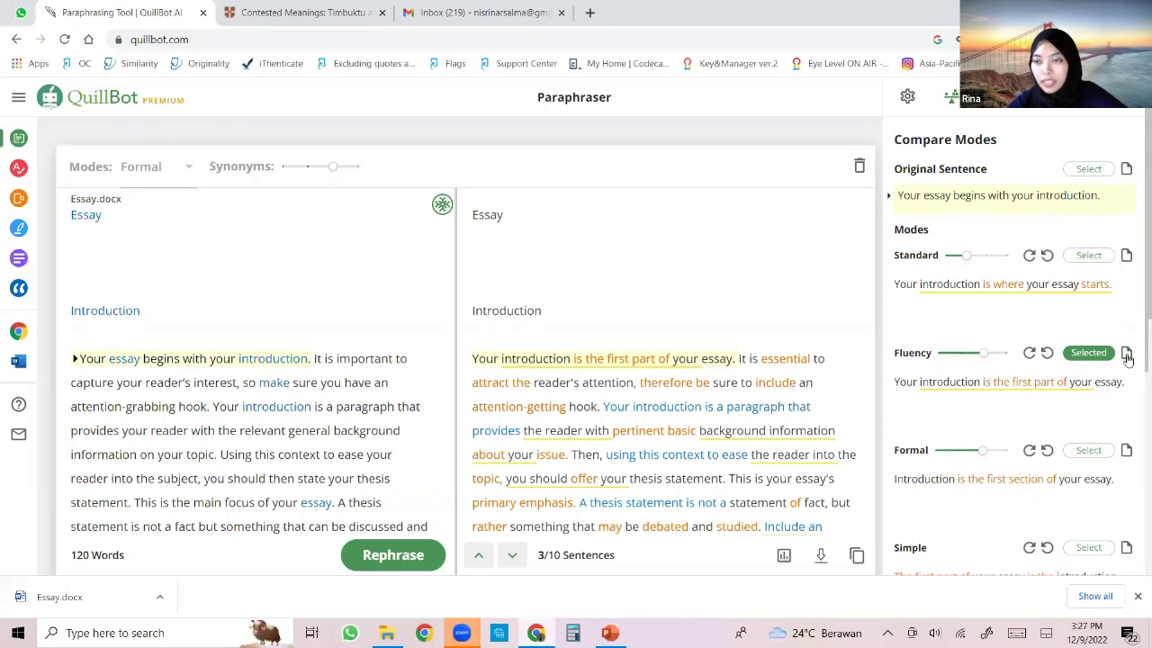
pyautogui.click(1126, 354)
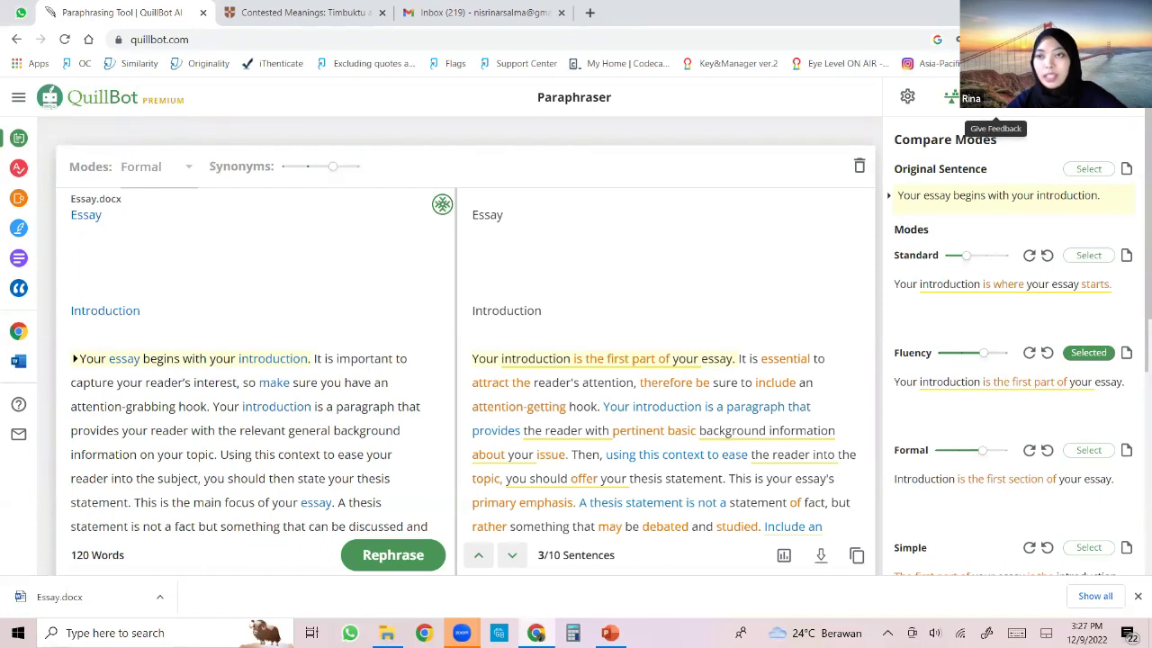
# Browse the feedback form and hotkeys list, then close the panel to view the 119-word rewrite.
pyautogui.click(952, 97)
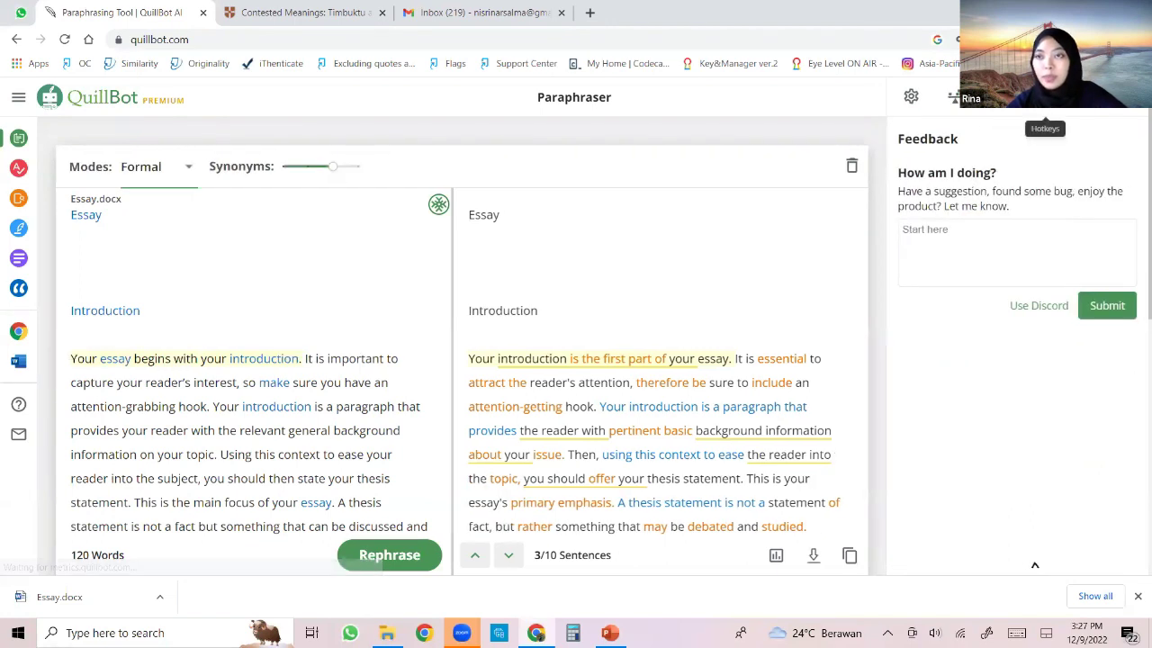
pyautogui.click(1045, 98)
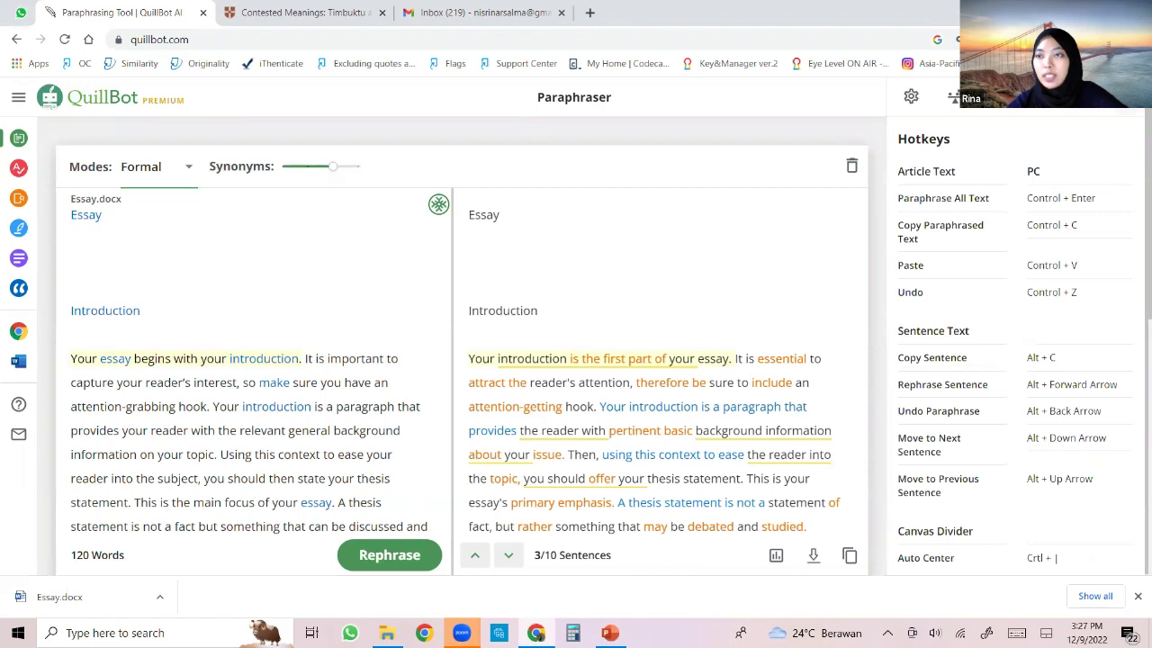
pyautogui.click(1044, 98)
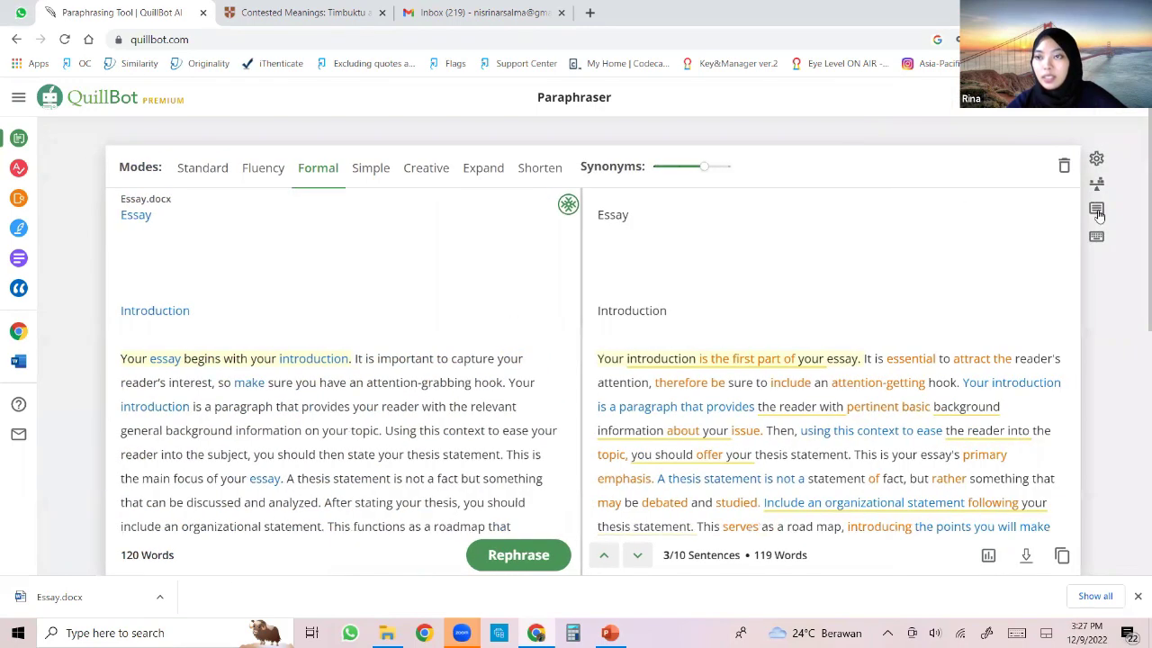
pyautogui.scroll(-1, 1008, 243)
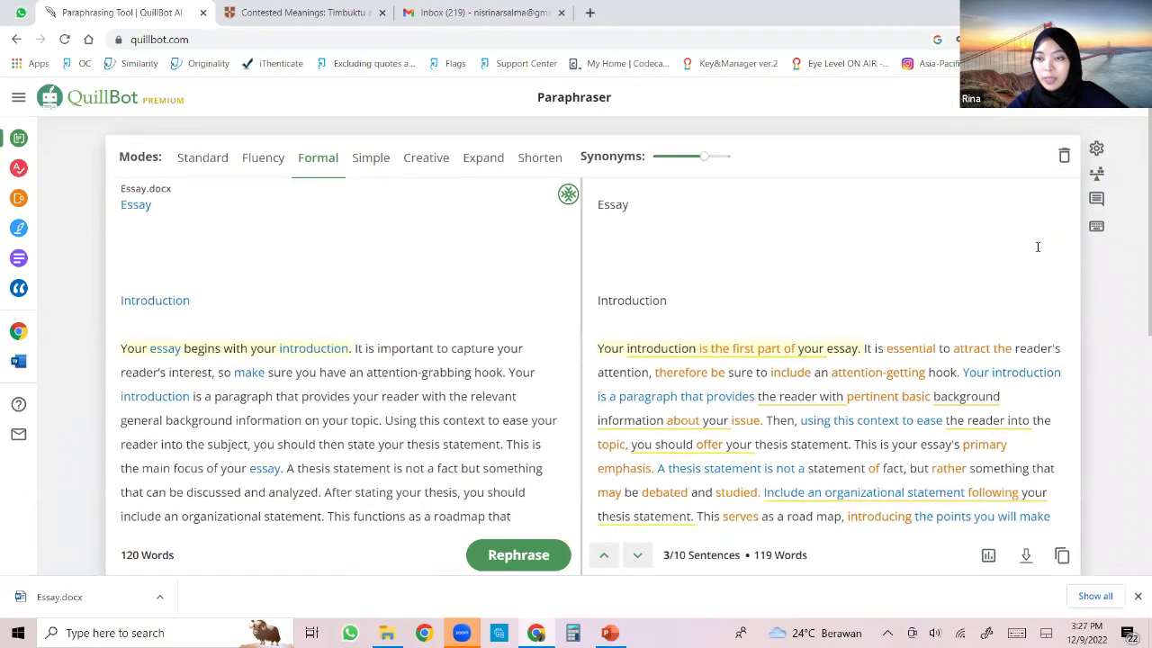
pyautogui.scroll(-2, 888, 189)
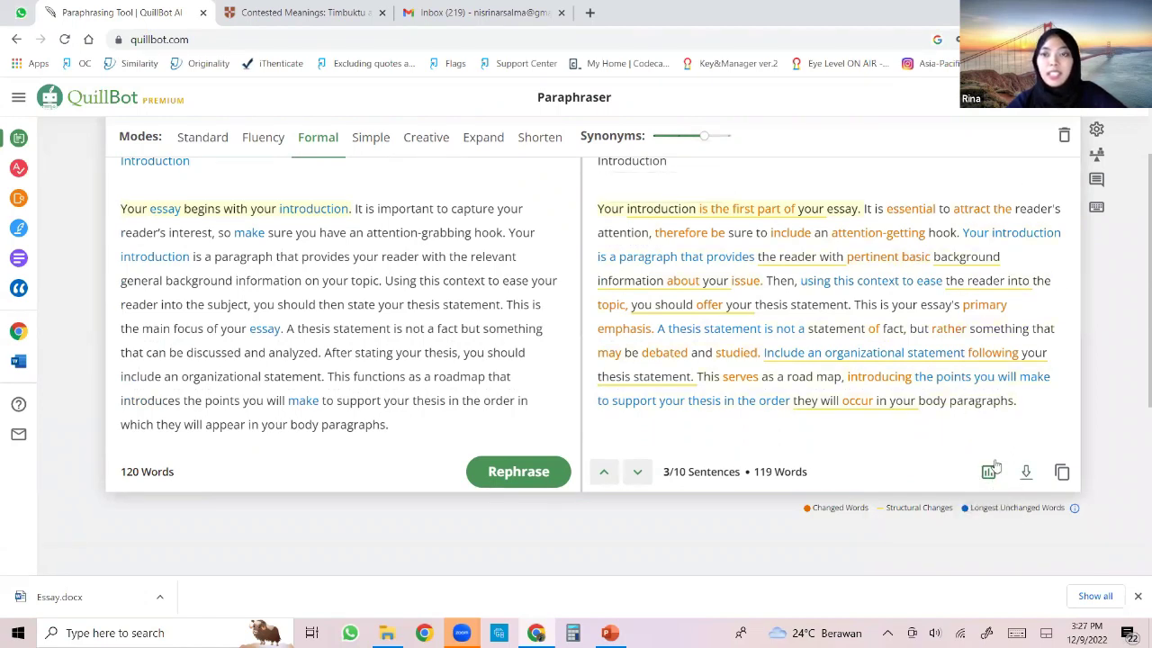
pyautogui.click(987, 473)
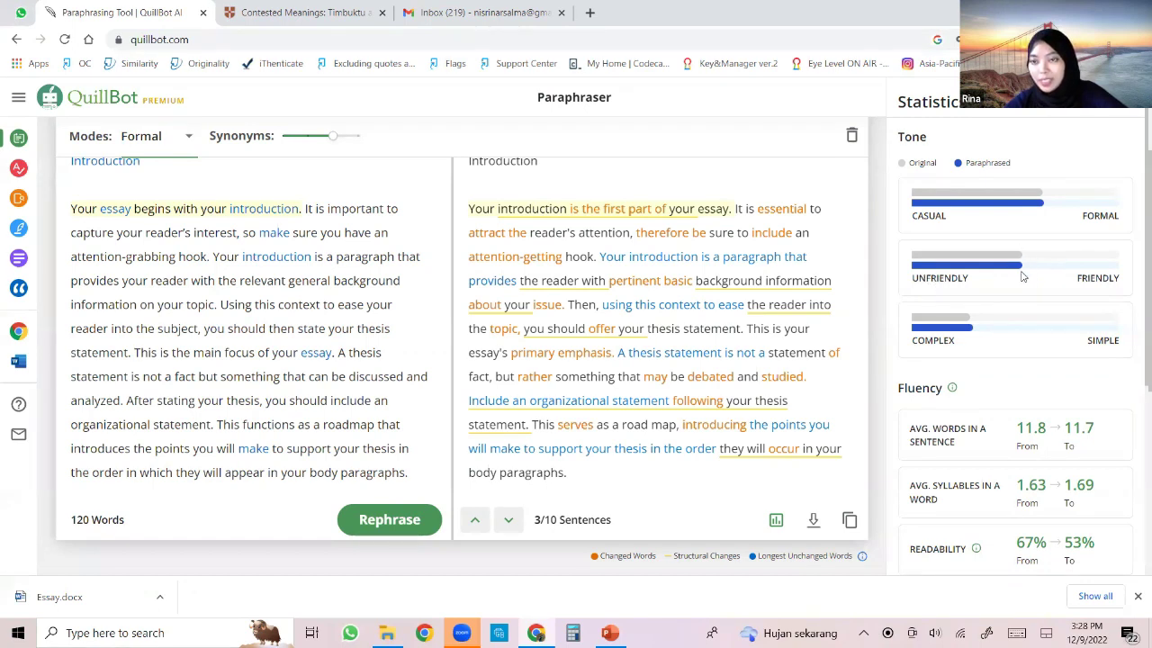
pyautogui.scroll(-1, 1022, 277)
pyautogui.moveTo(666, 209)
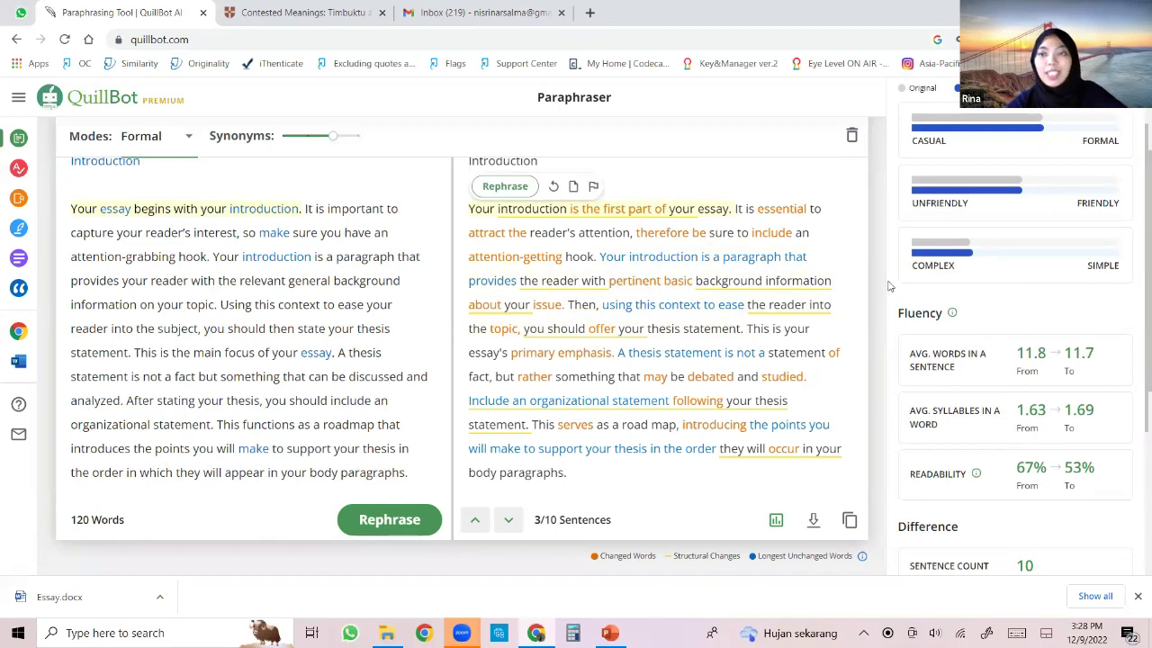
pyautogui.scroll(1, 972, 272)
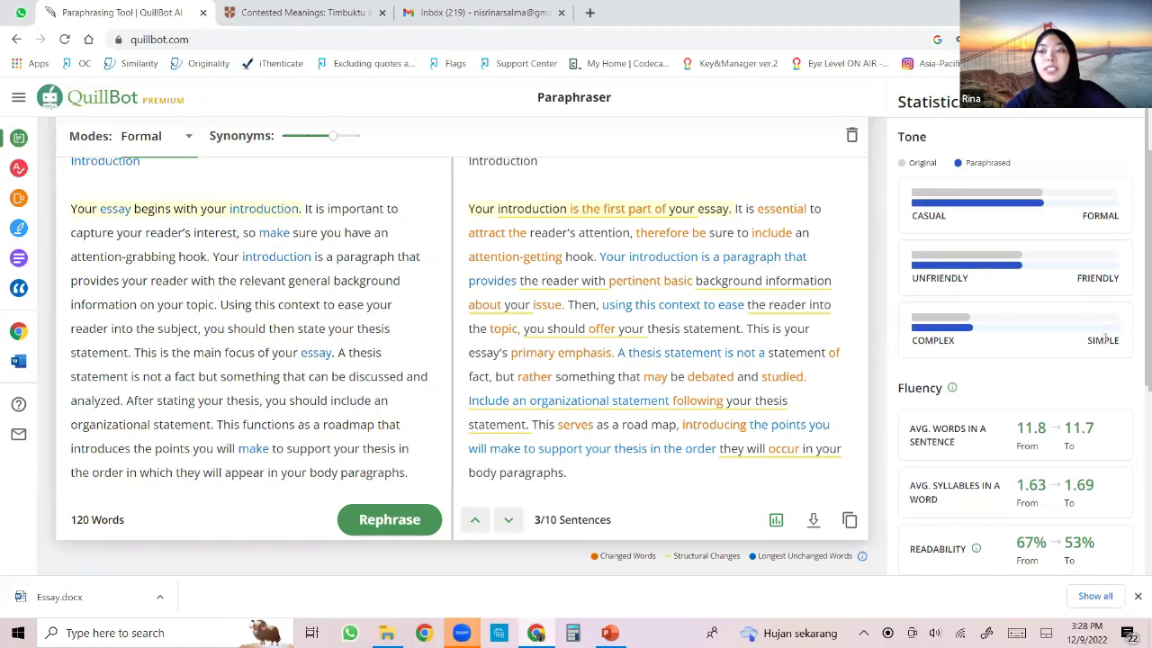
pyautogui.scroll(1, 977, 331)
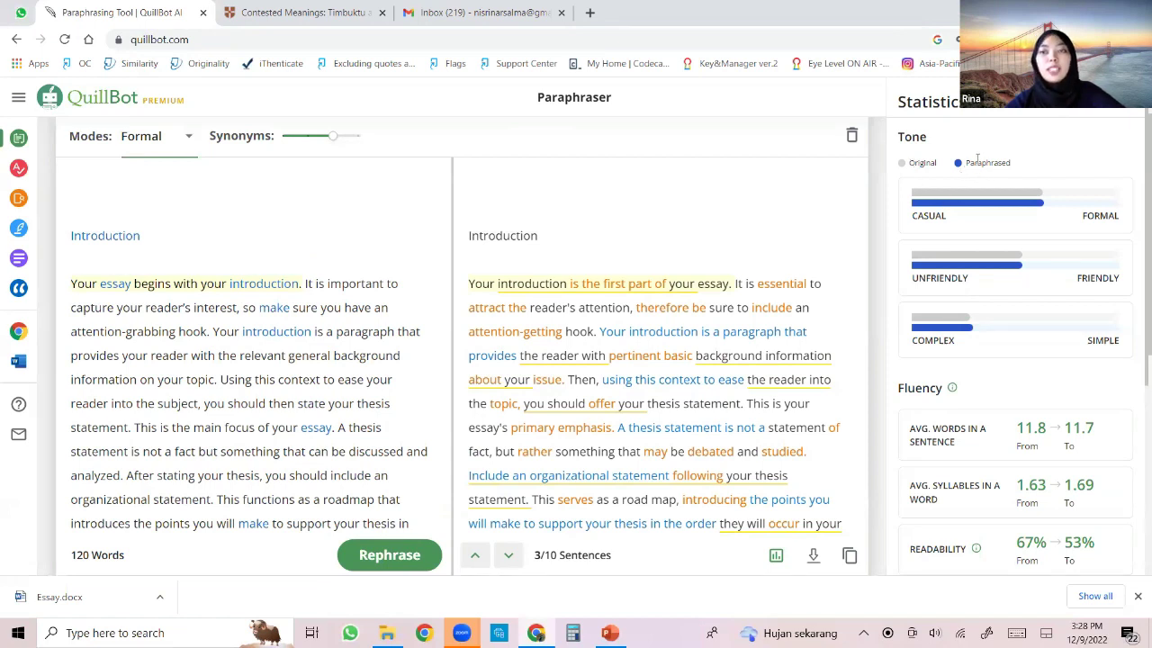
pyautogui.scroll(-3, 984, 227)
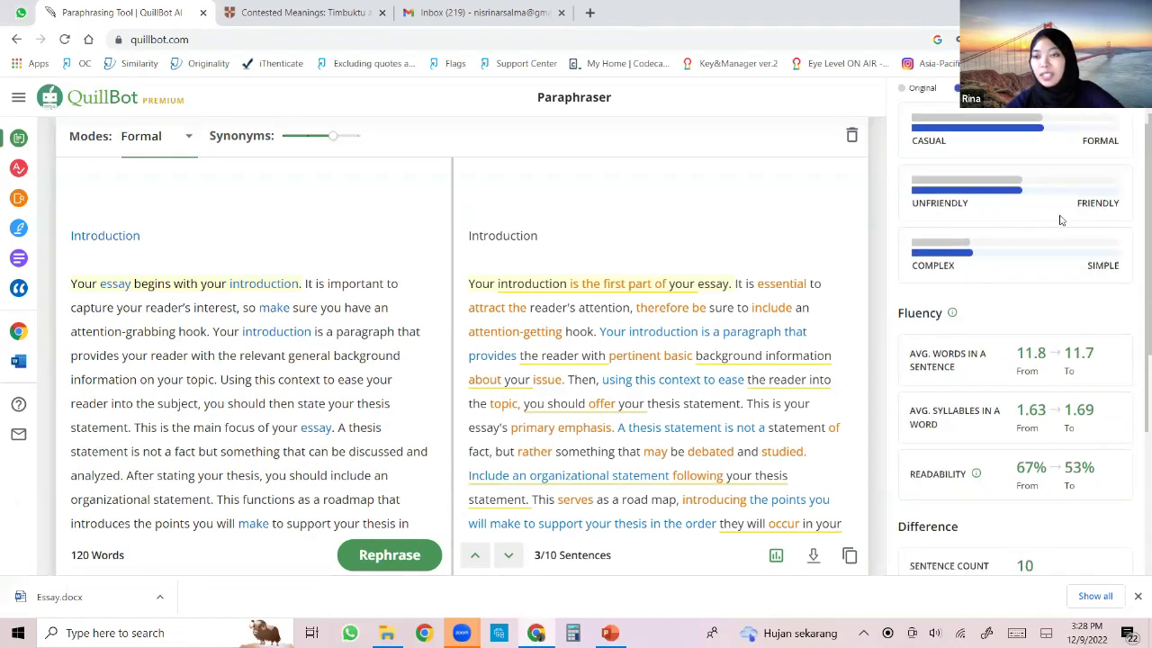
pyautogui.scroll(-1, 960, 171)
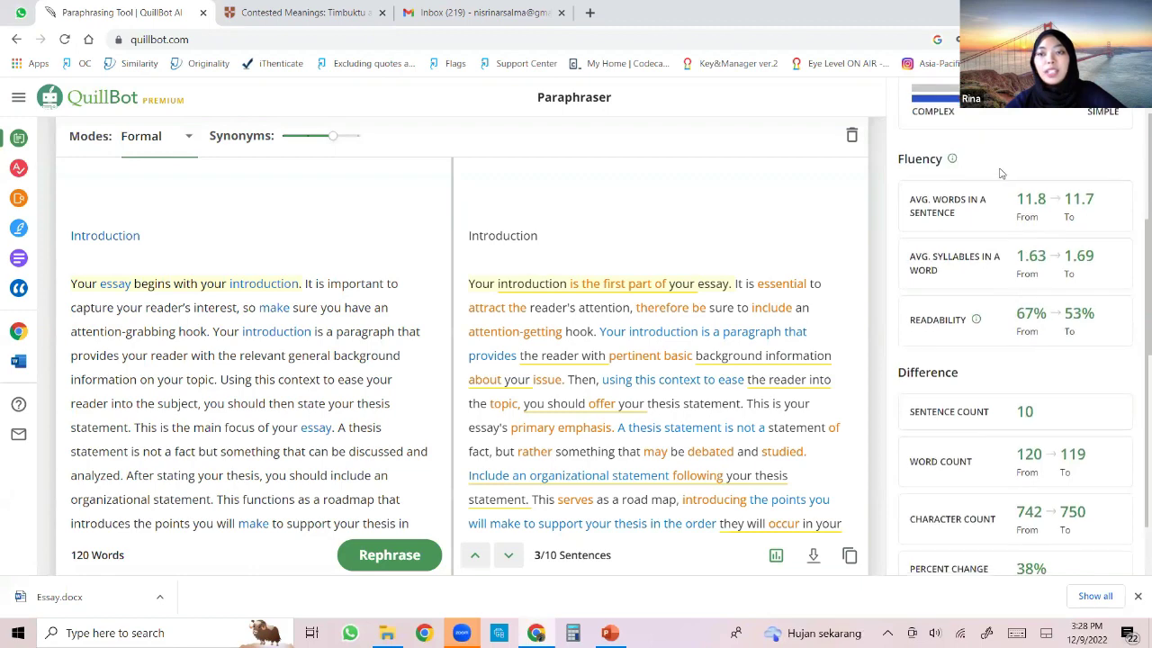
pyautogui.scroll(-3, 964, 162)
pyautogui.scroll(5, 972, 403)
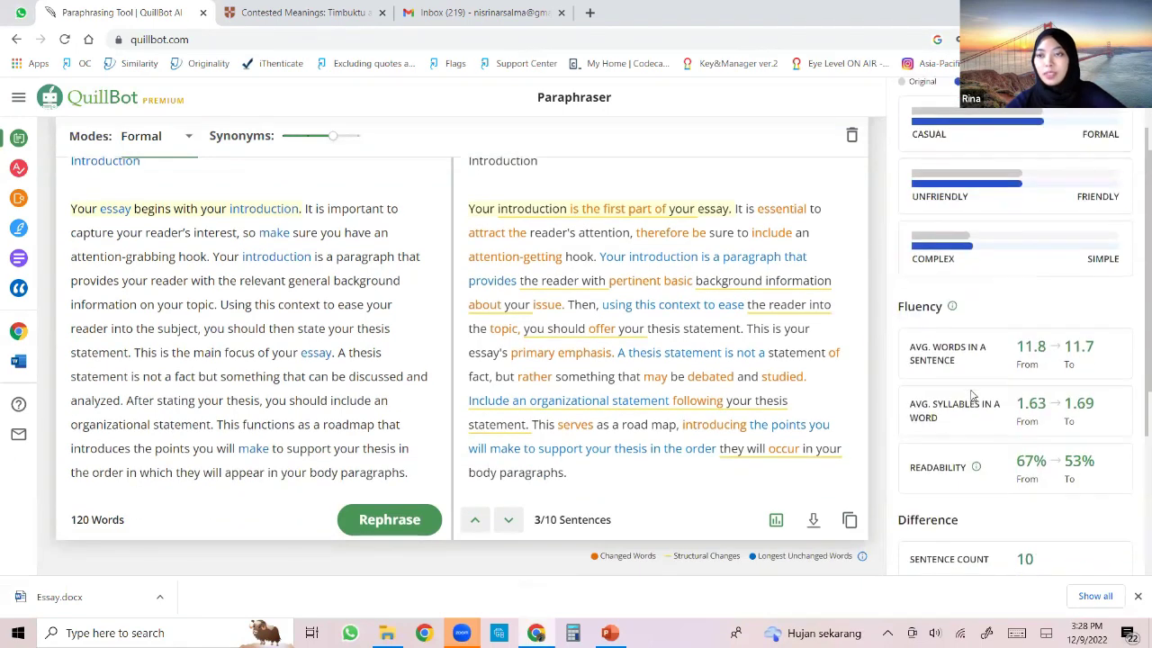
pyautogui.scroll(3, 854, 465)
pyautogui.scroll(-3, 854, 465)
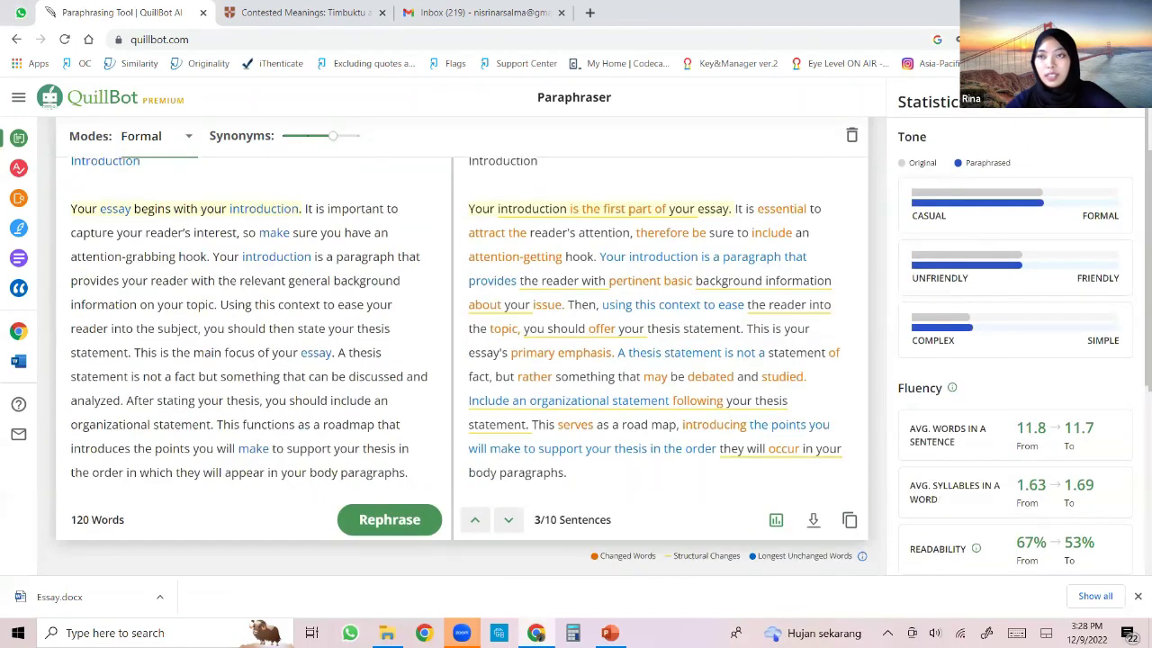
pyautogui.click(548, 286)
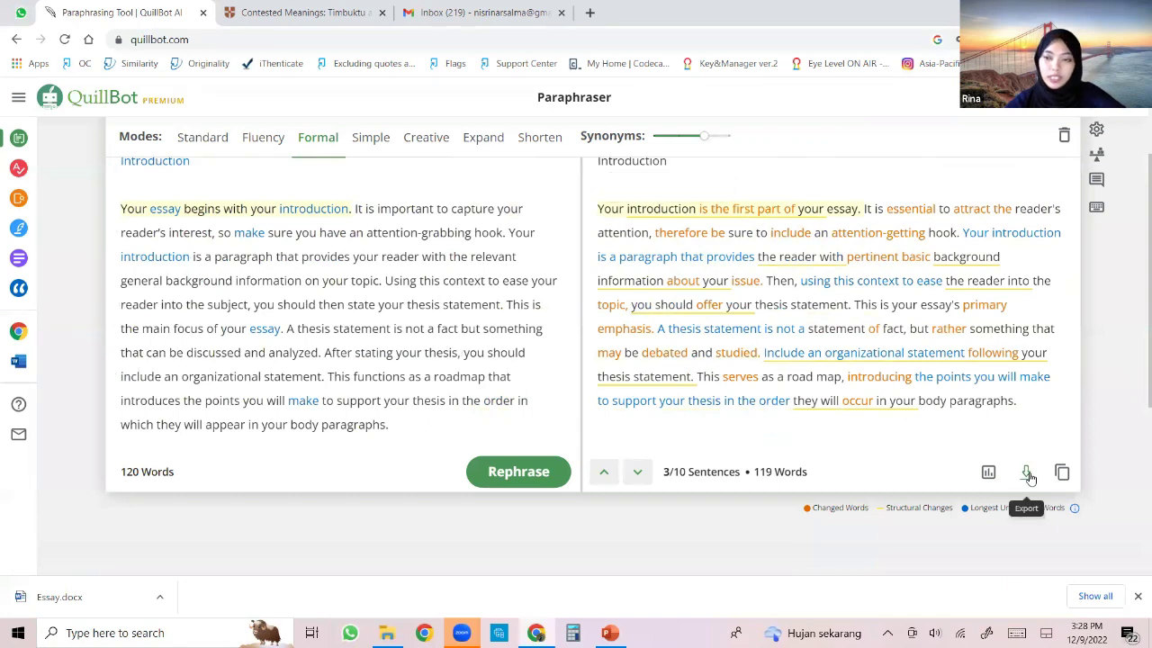
pyautogui.click(1062, 474)
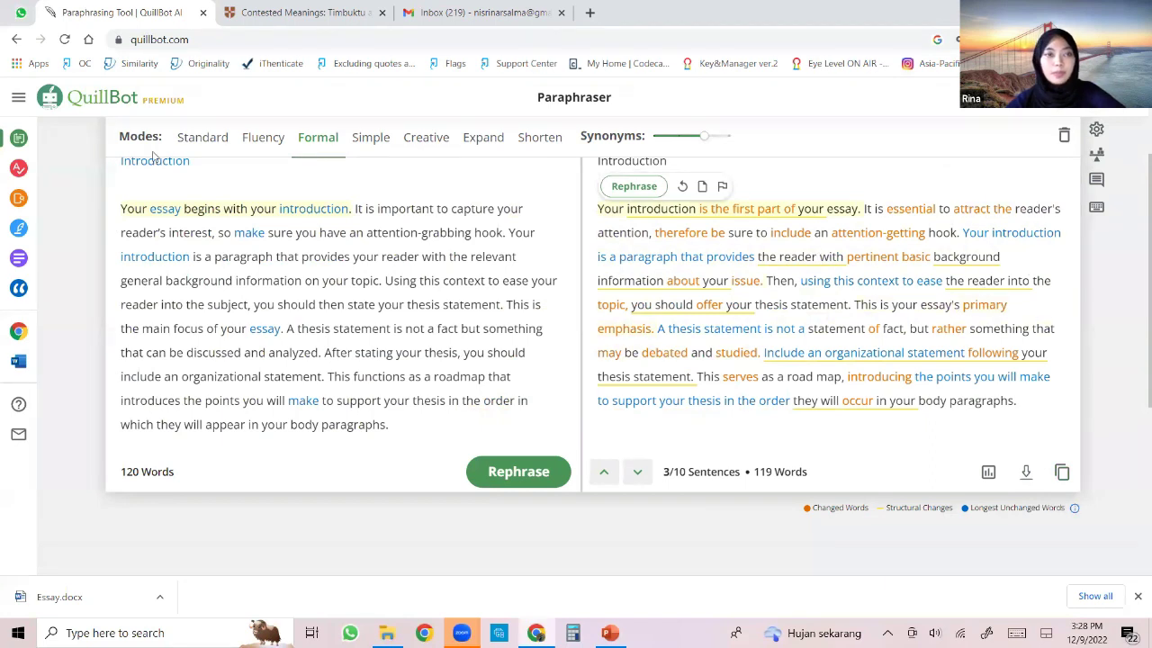
pyautogui.scroll(1, 540, 202)
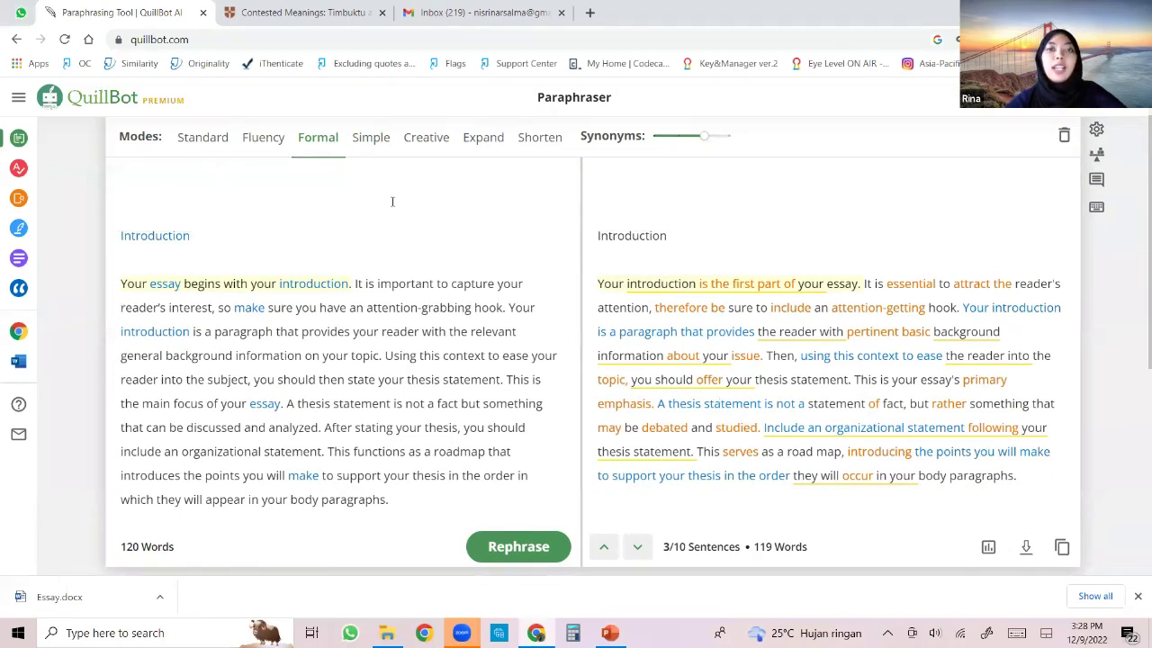
# Select the original introduction paragraph in the Paraphraser, then open the empty Grammar Checker.
pyautogui.click(27, 168)
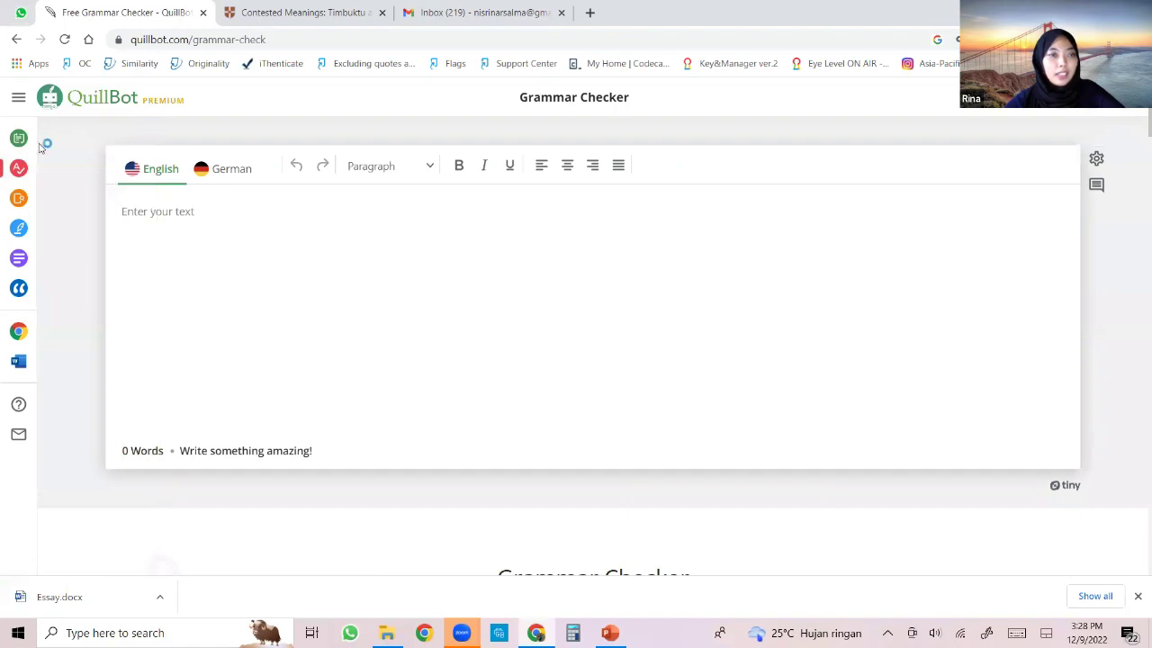
pyautogui.moveTo(18, 138)
pyautogui.click(54, 137)
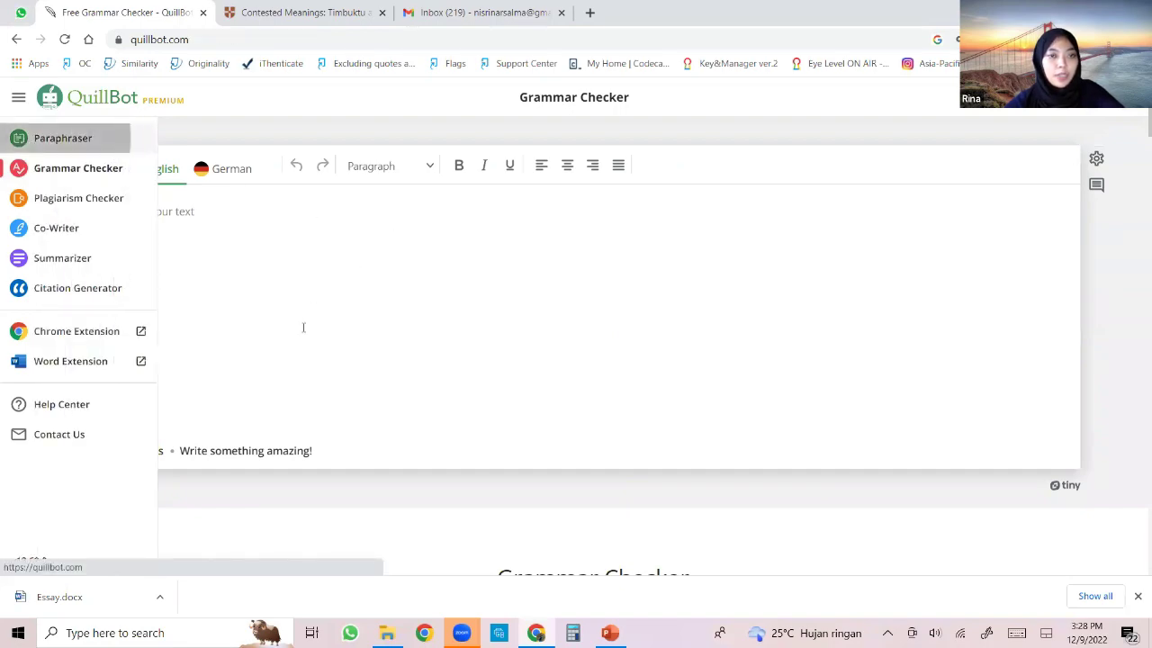
pyautogui.scroll(-1, 122, 297)
pyautogui.moveTo(122, 284); pyautogui.dragTo(395, 498)
pyautogui.hotkey('ctrl', 'c')
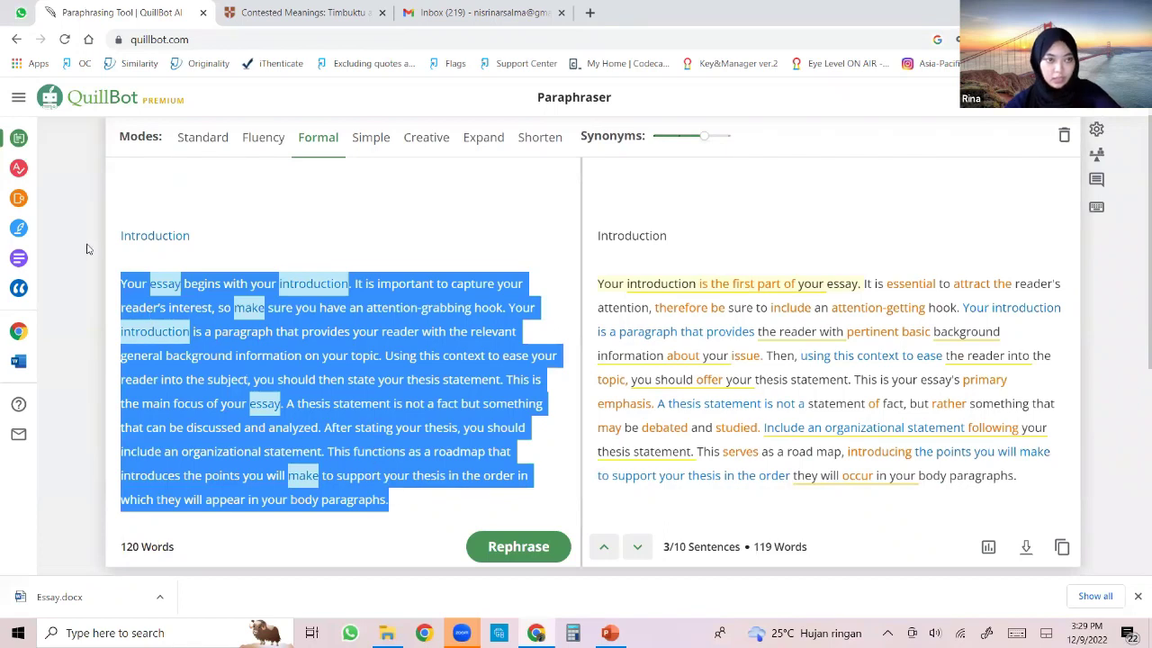
pyautogui.click(18, 167)
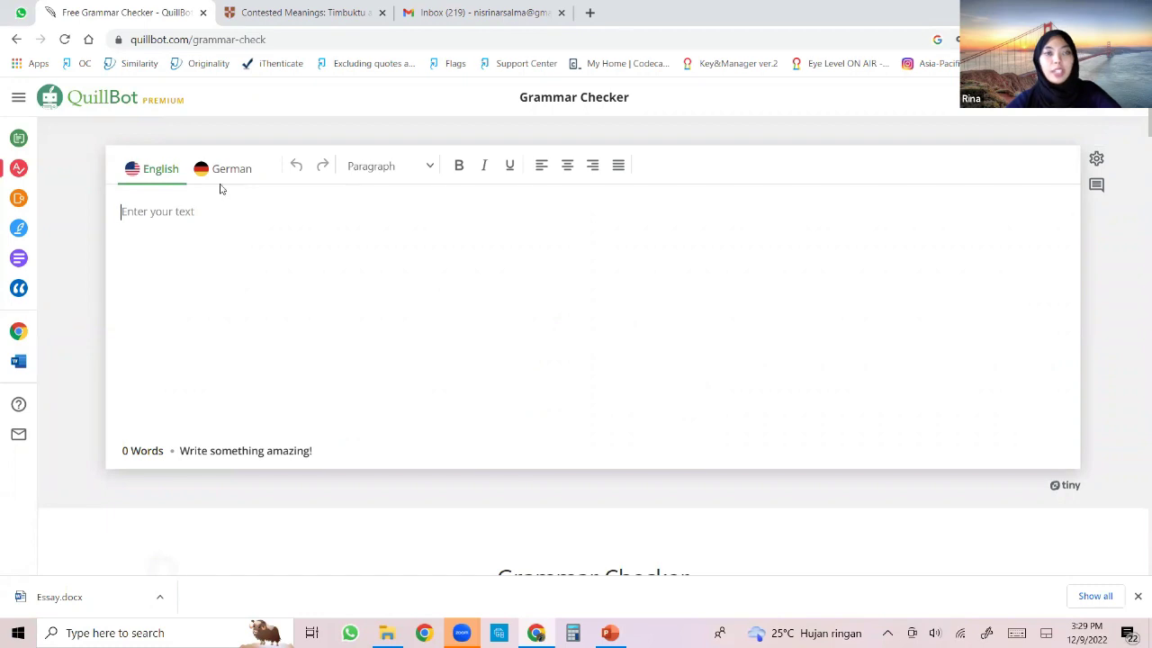
# Paste the introduction and fix its single error, leaving 117 words with 0 errors.
pyautogui.hotkey('ctrl', 'v')
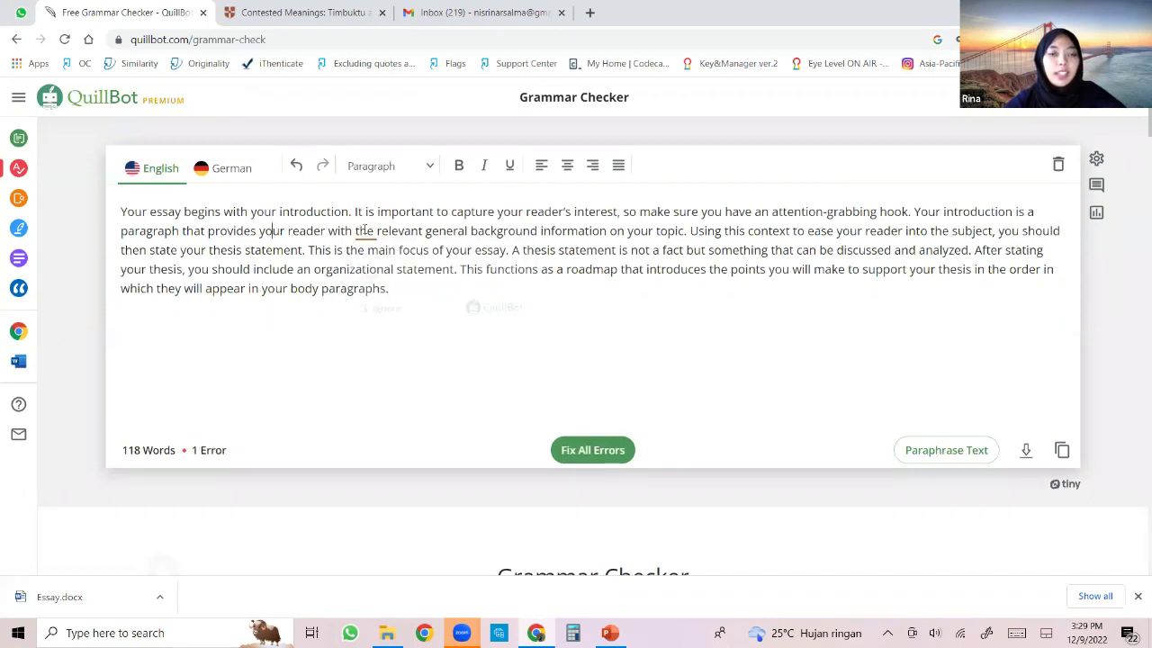
pyautogui.moveTo(359, 231)
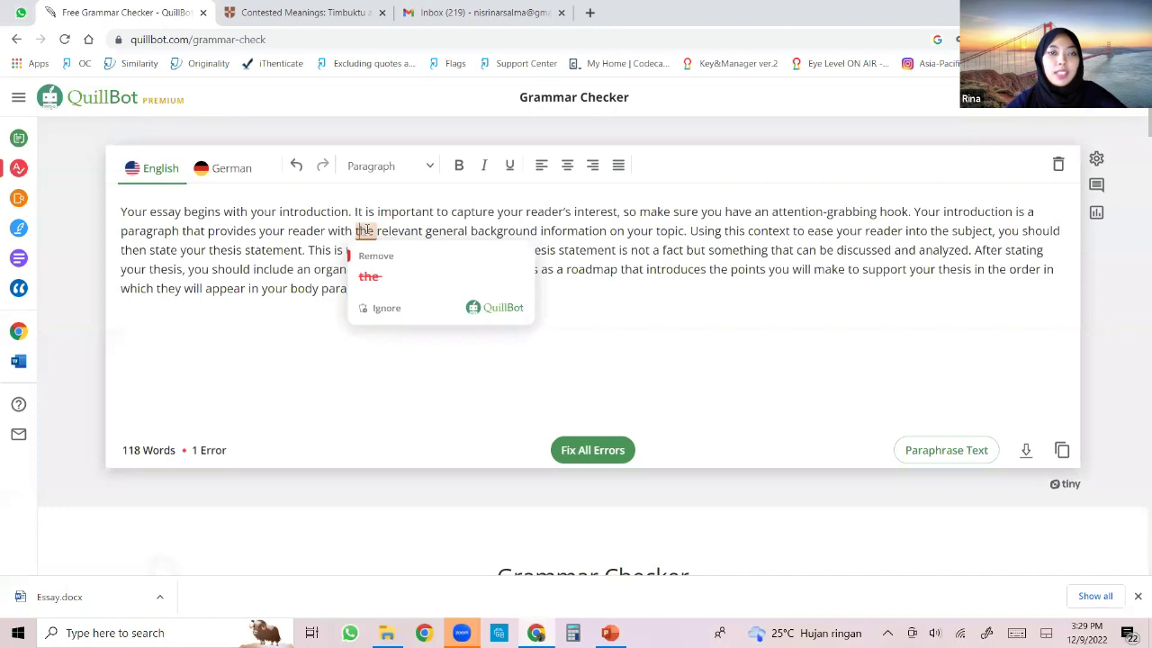
pyautogui.click(620, 269)
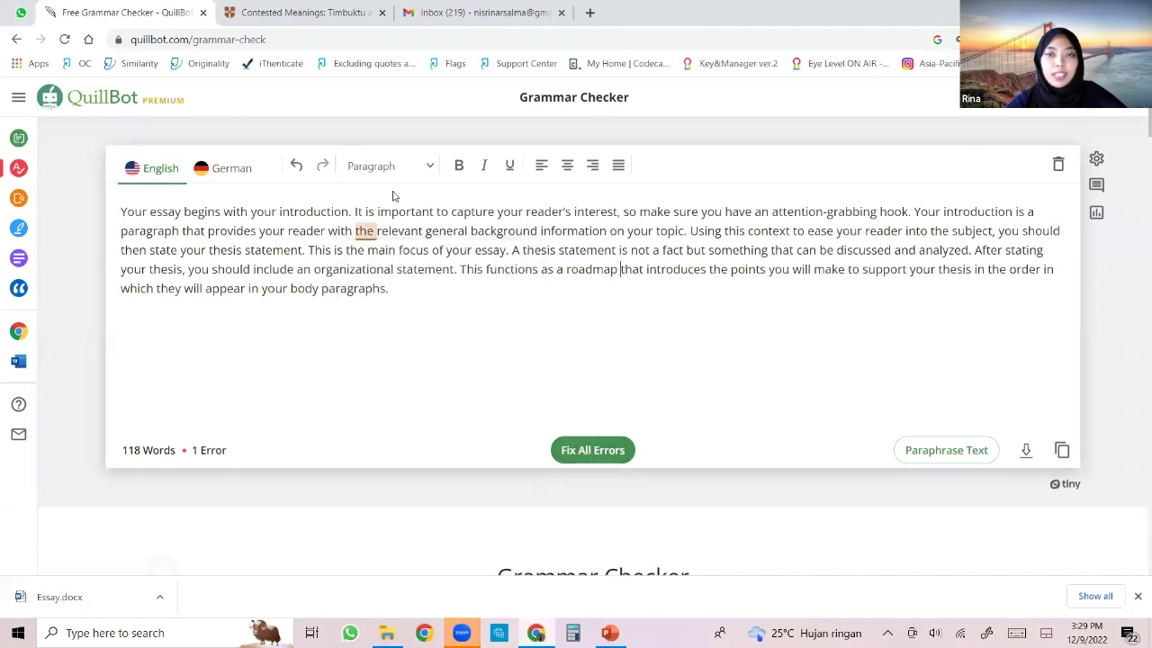
pyautogui.click(603, 452)
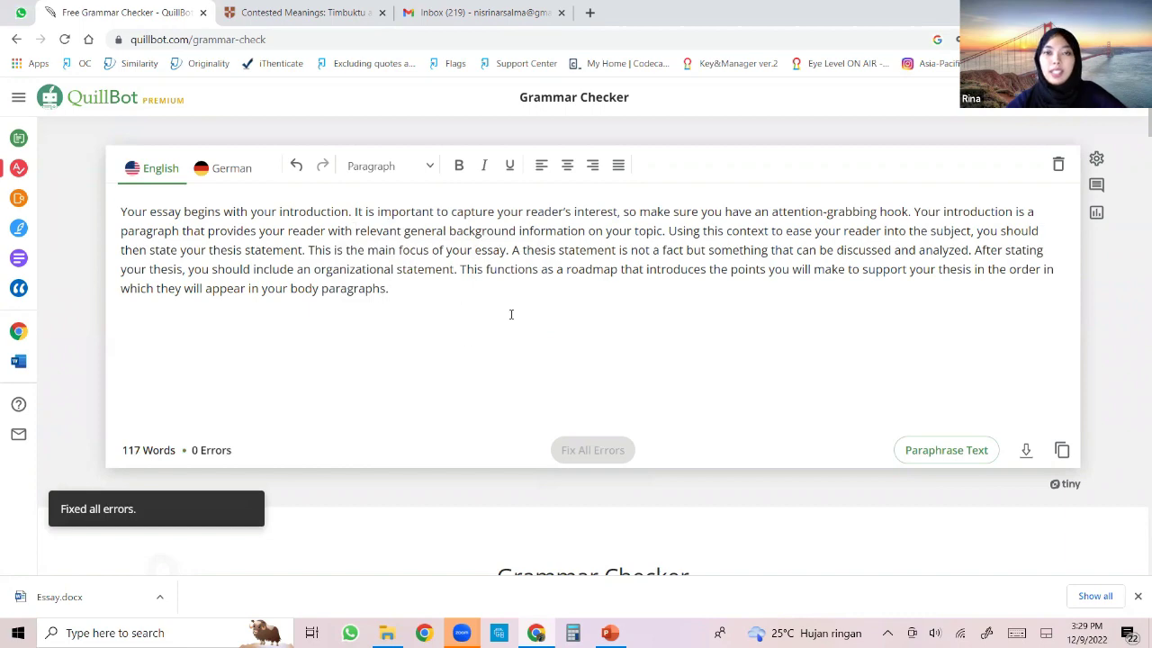
pyautogui.scroll(-1, 604, 291)
pyautogui.scroll(1, 376, 351)
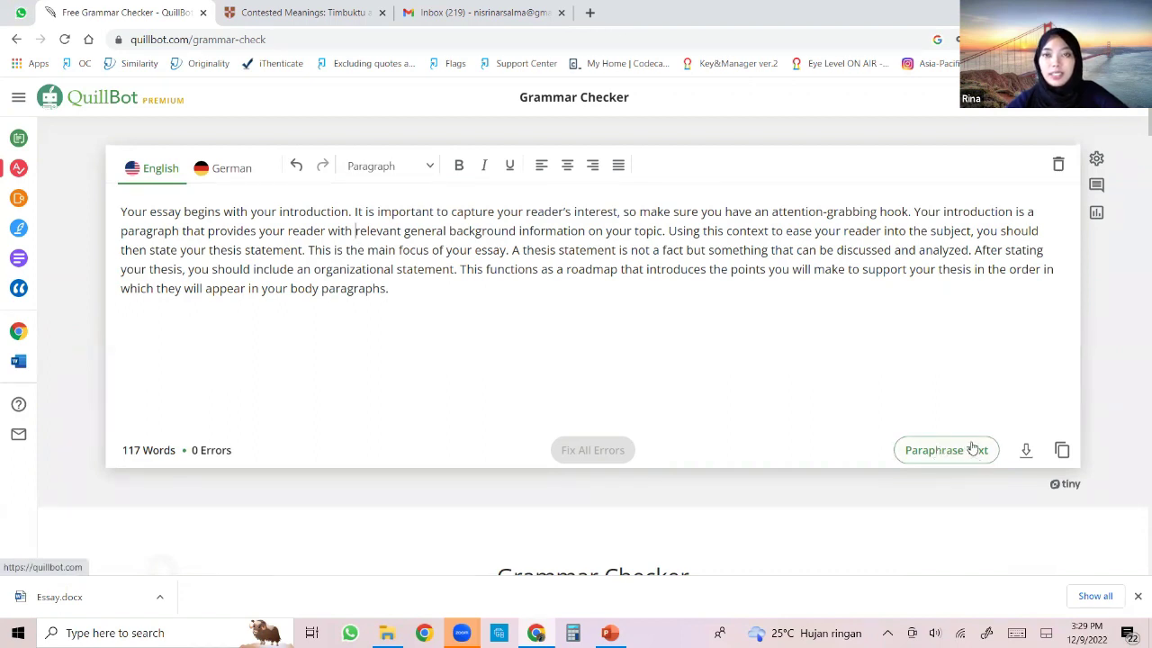
pyautogui.click(979, 452)
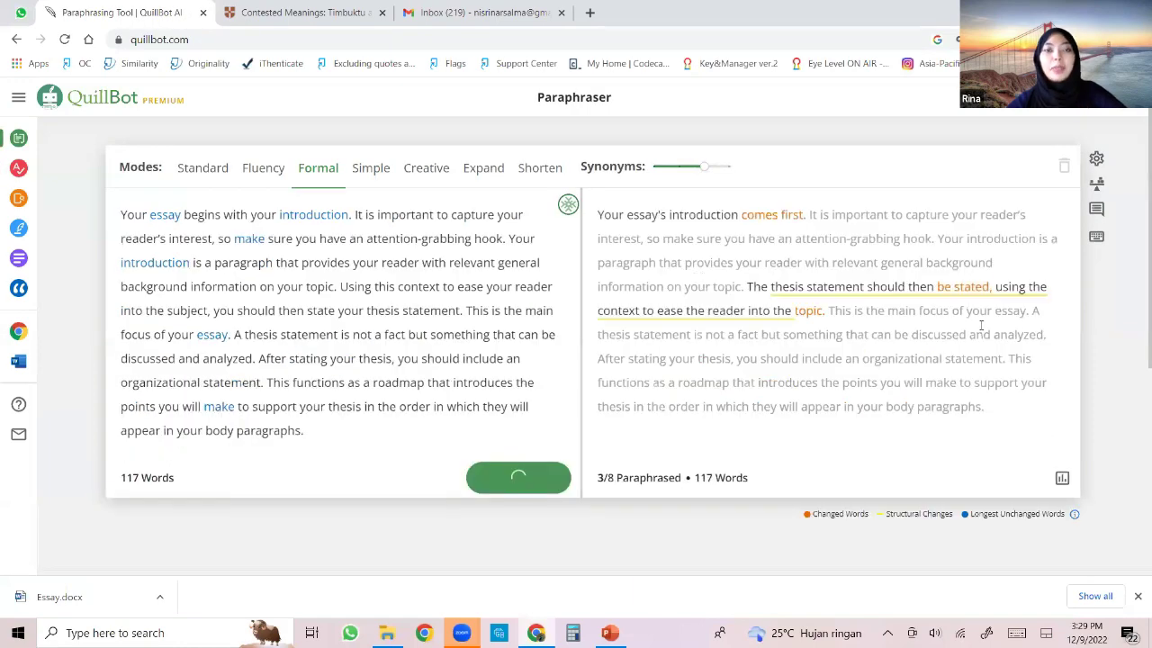
pyautogui.click(20, 168)
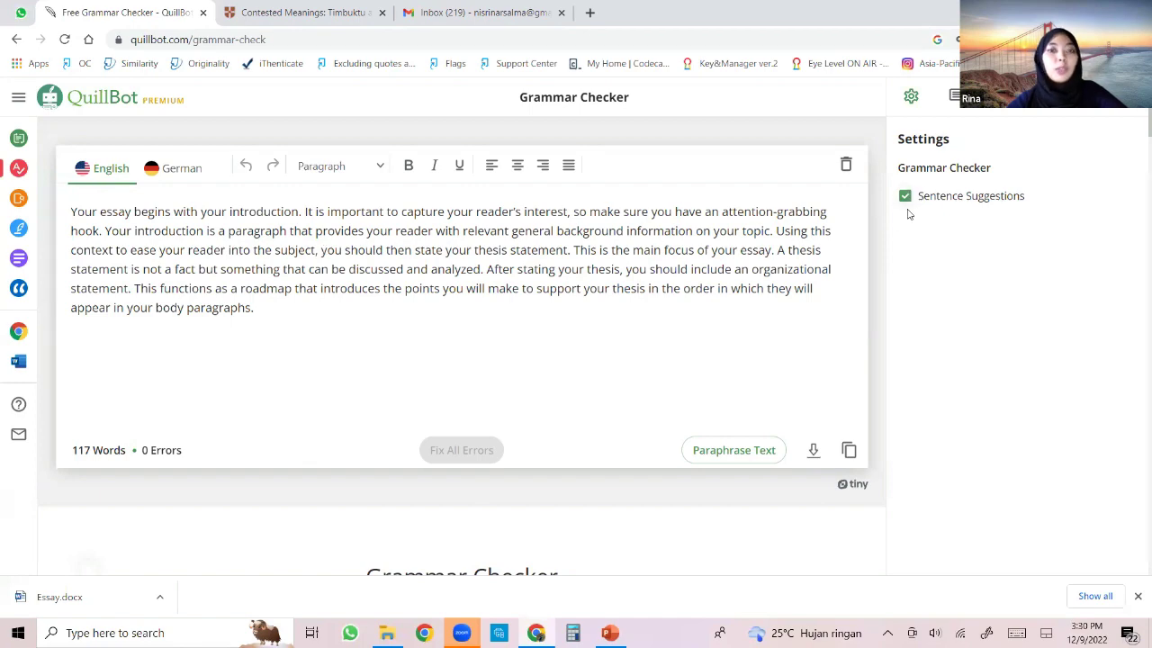
pyautogui.scroll(-3, 318, 252)
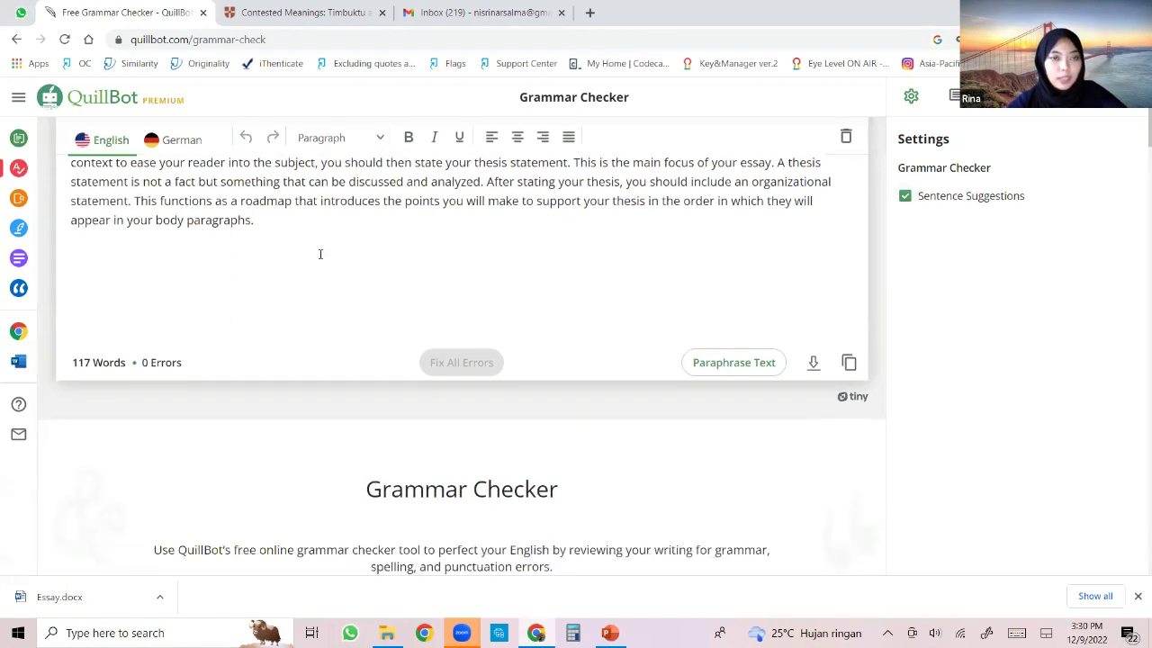
pyautogui.scroll(3, 325, 247)
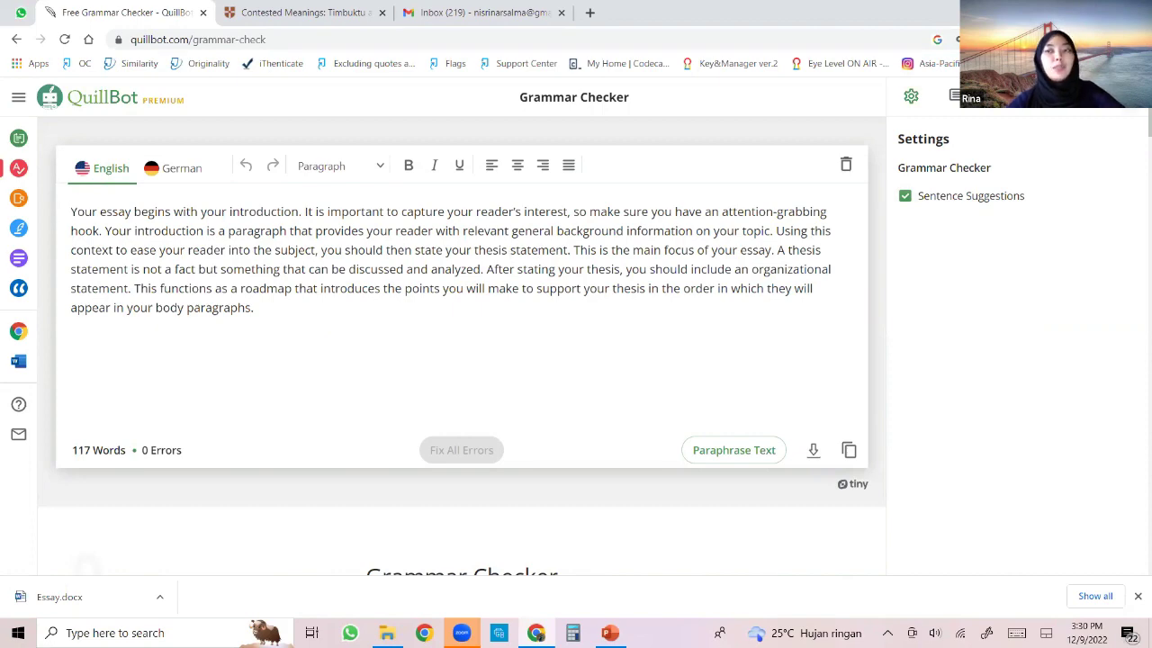
pyautogui.click(910, 96)
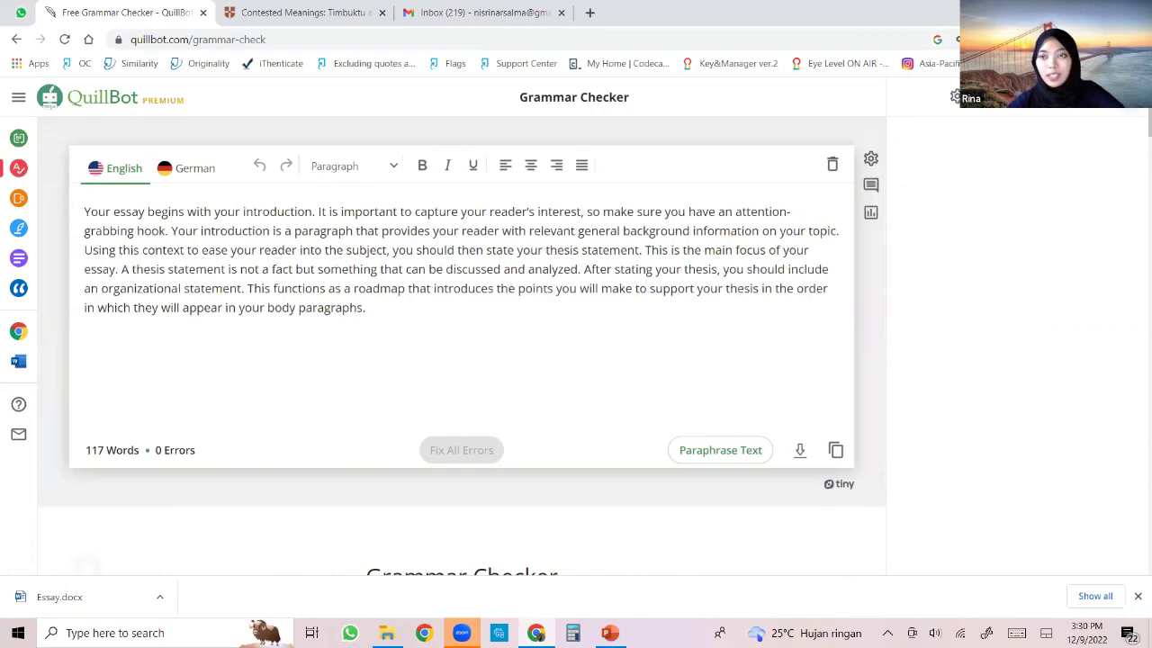
# Switch to the Plagiarism Checker, showing 20 pages available and an empty input box.
pyautogui.moveTo(14, 203)
pyautogui.click(18, 202)
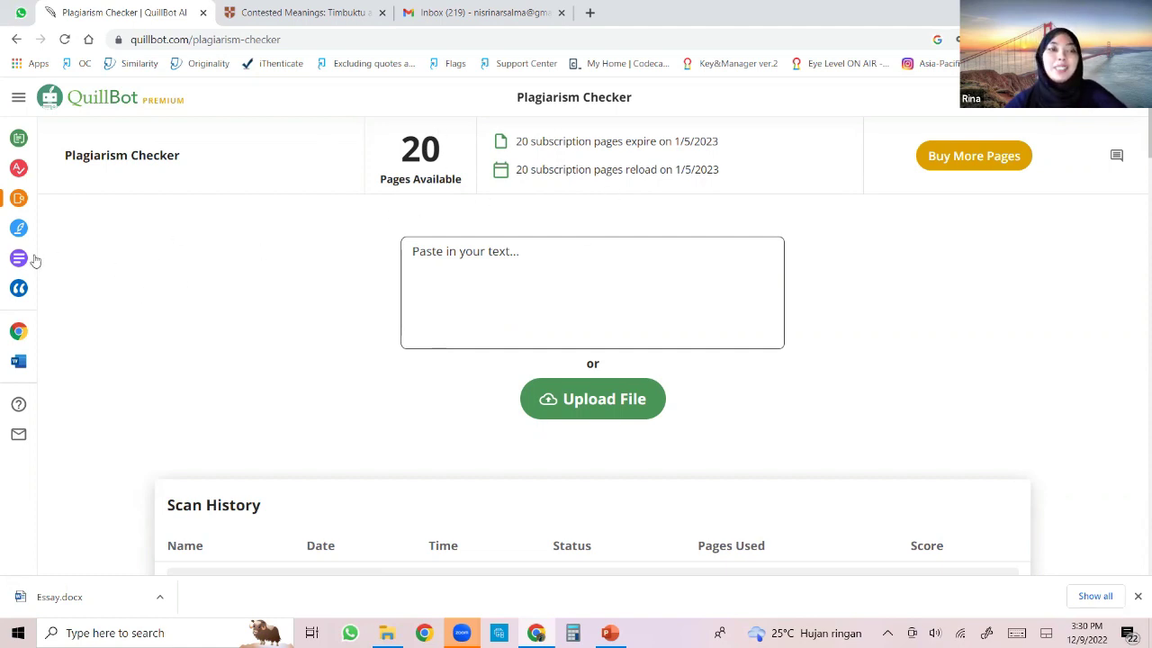
pyautogui.moveTo(42, 249)
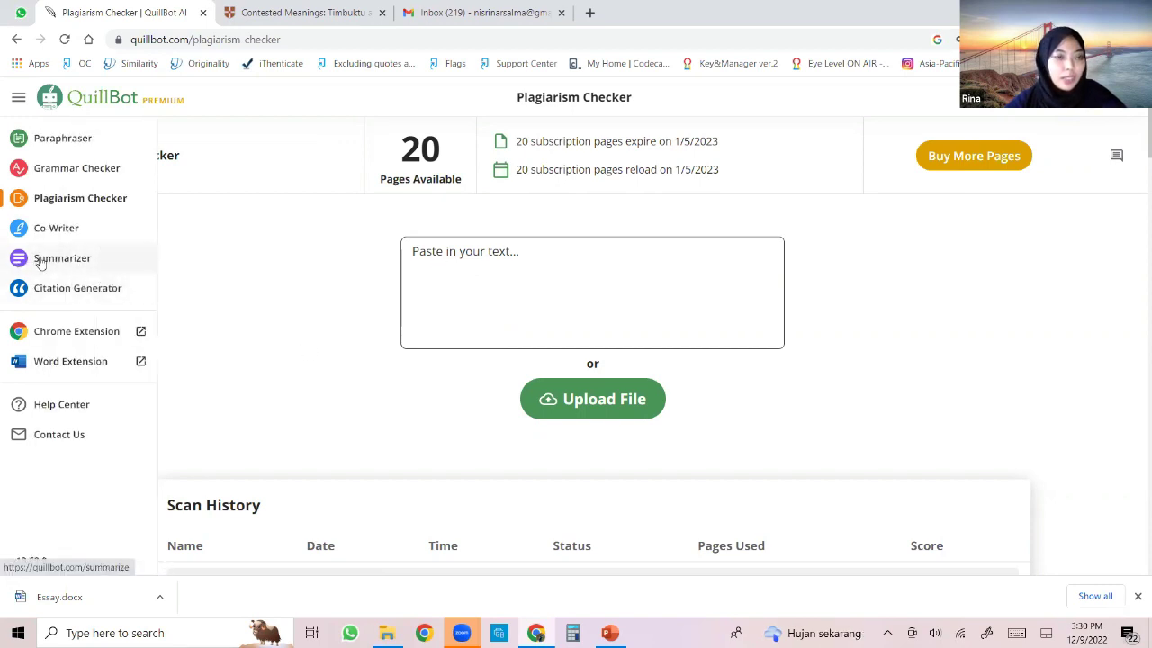
# Paste the 118-word introduction into the Summarizer's Paragraph-mode input, clearing and re-pasting once.
pyautogui.click(39, 262)
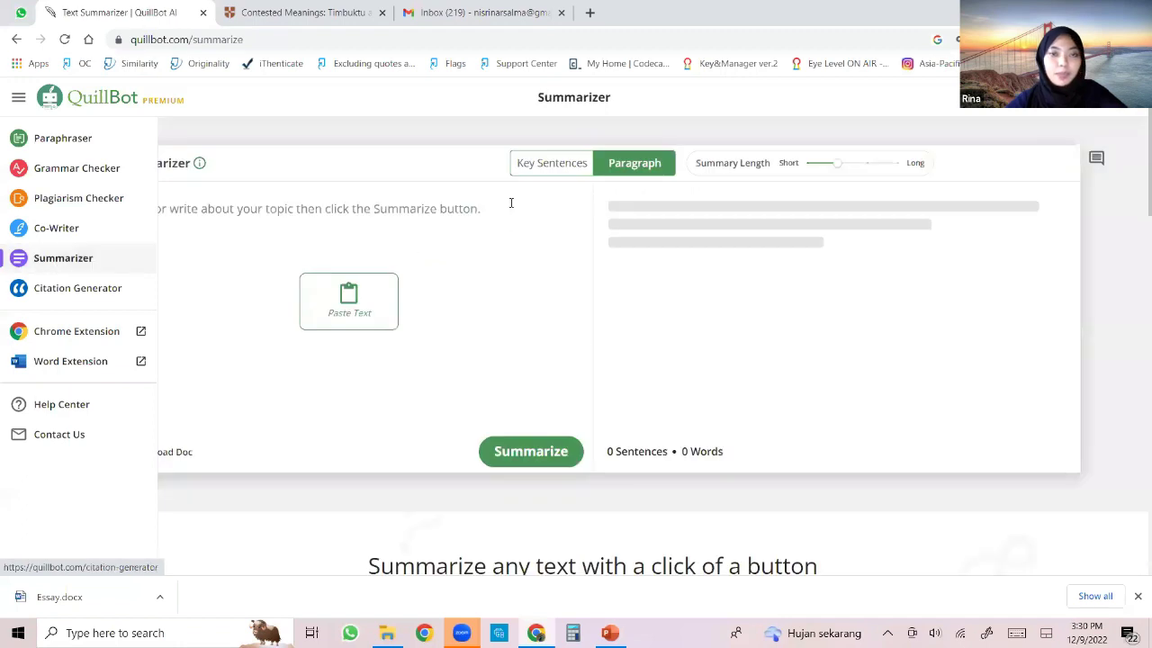
pyautogui.click(192, 211)
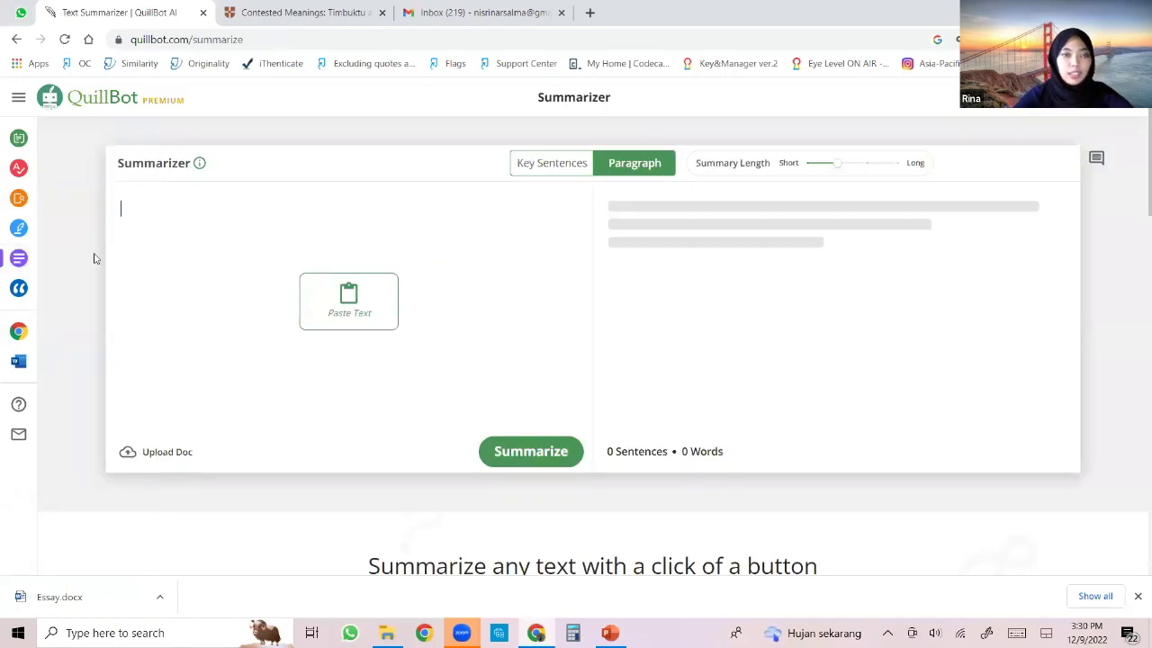
pyautogui.hotkey('ctrl', 'v')
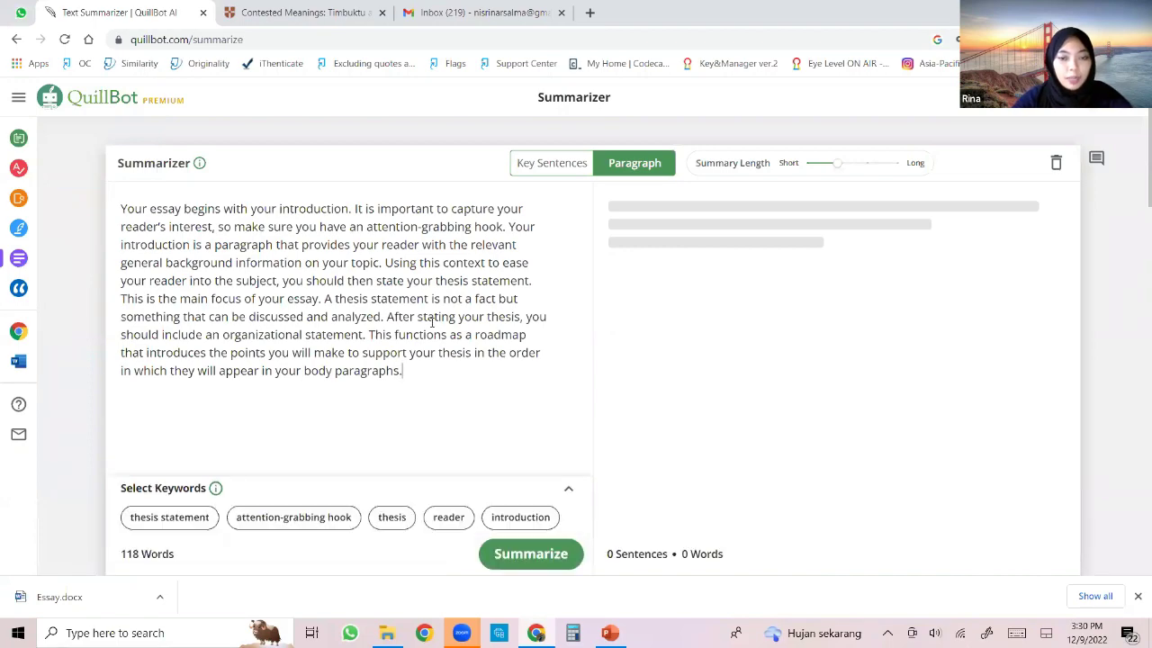
pyautogui.scroll(-2, 374, 295)
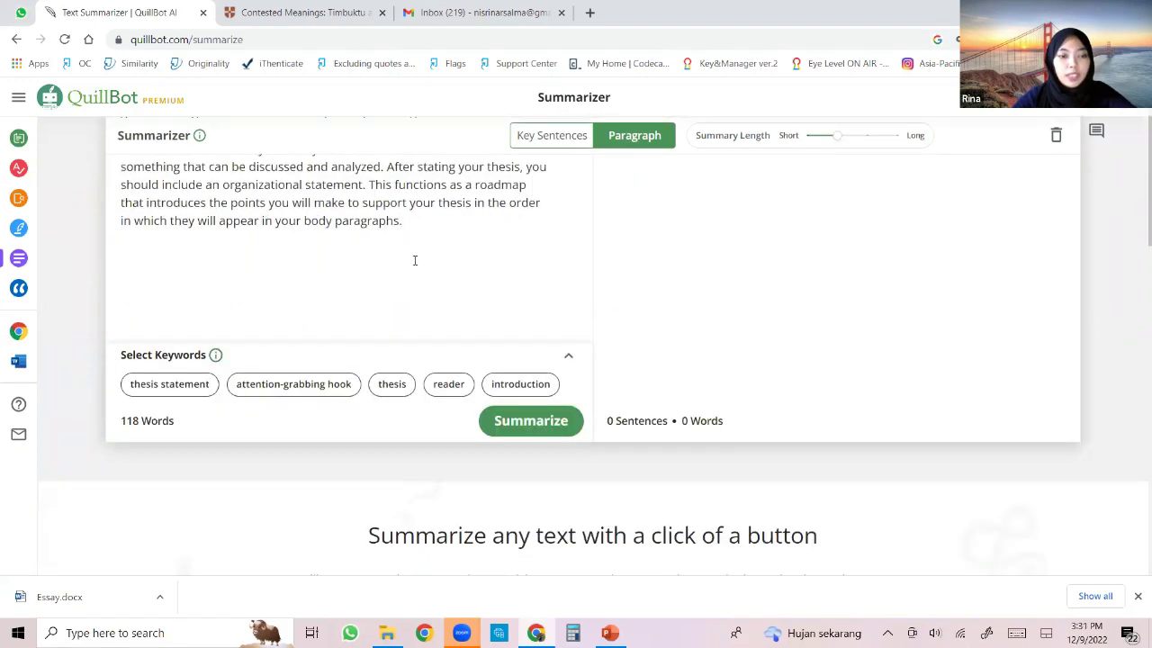
pyautogui.scroll(2, 414, 260)
pyautogui.hotkey('ctrl', 'a')
pyautogui.hotkey('ctrl', 'c')
pyautogui.press('BackSpace')
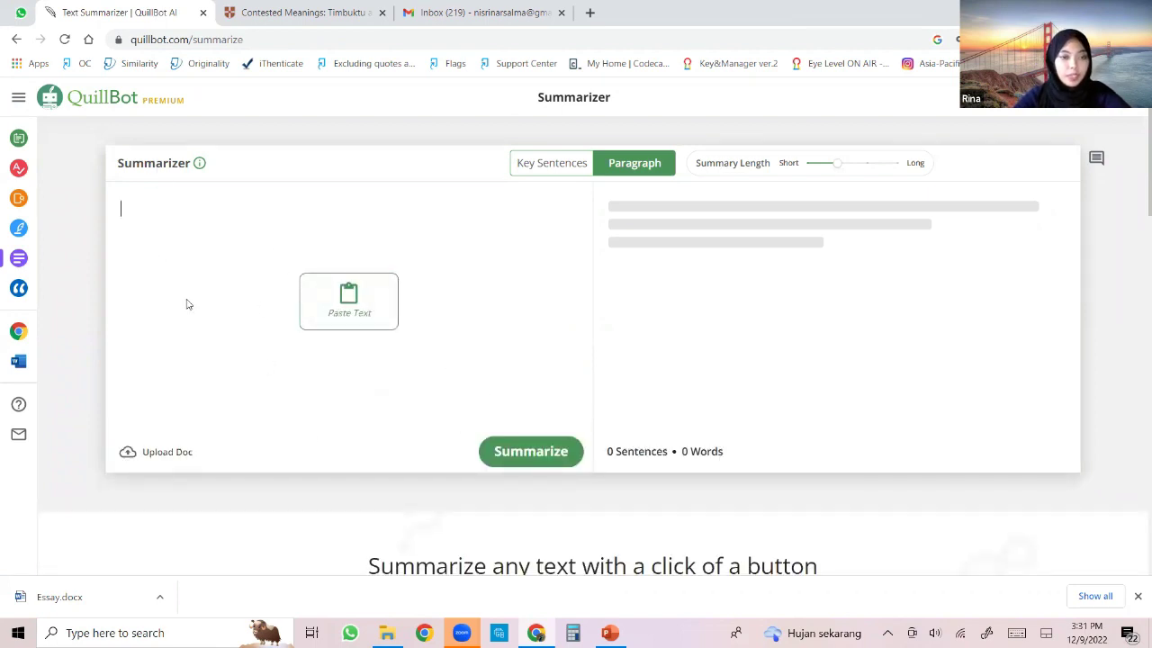
pyautogui.hotkey('ctrl', 'v')
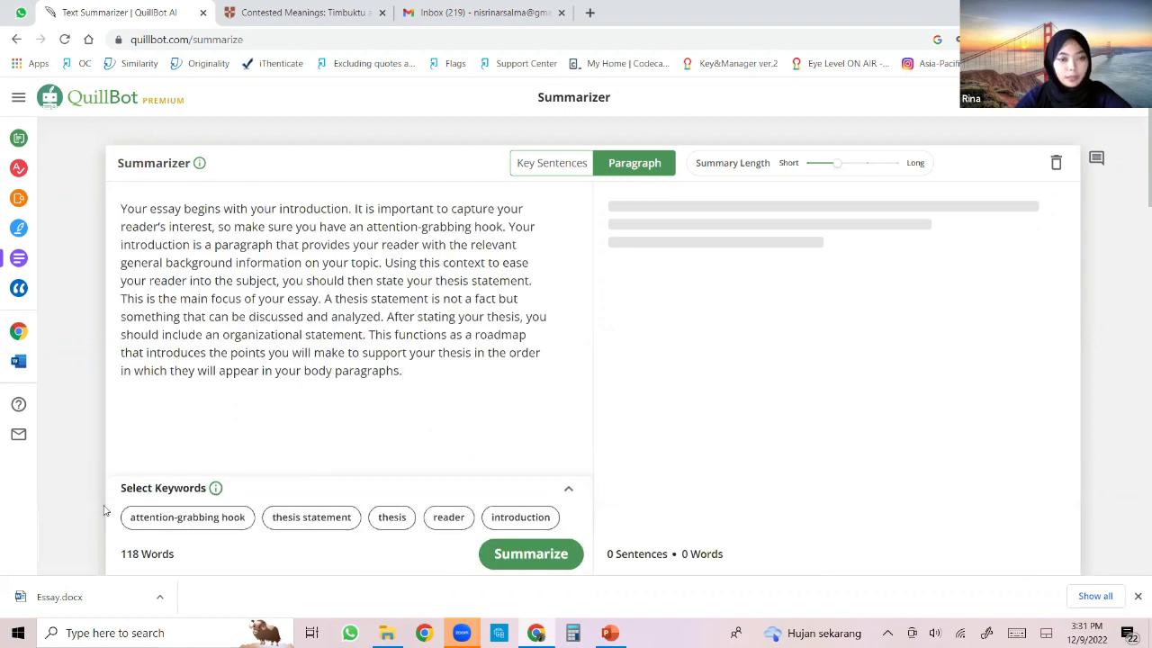
pyautogui.moveTo(215, 492)
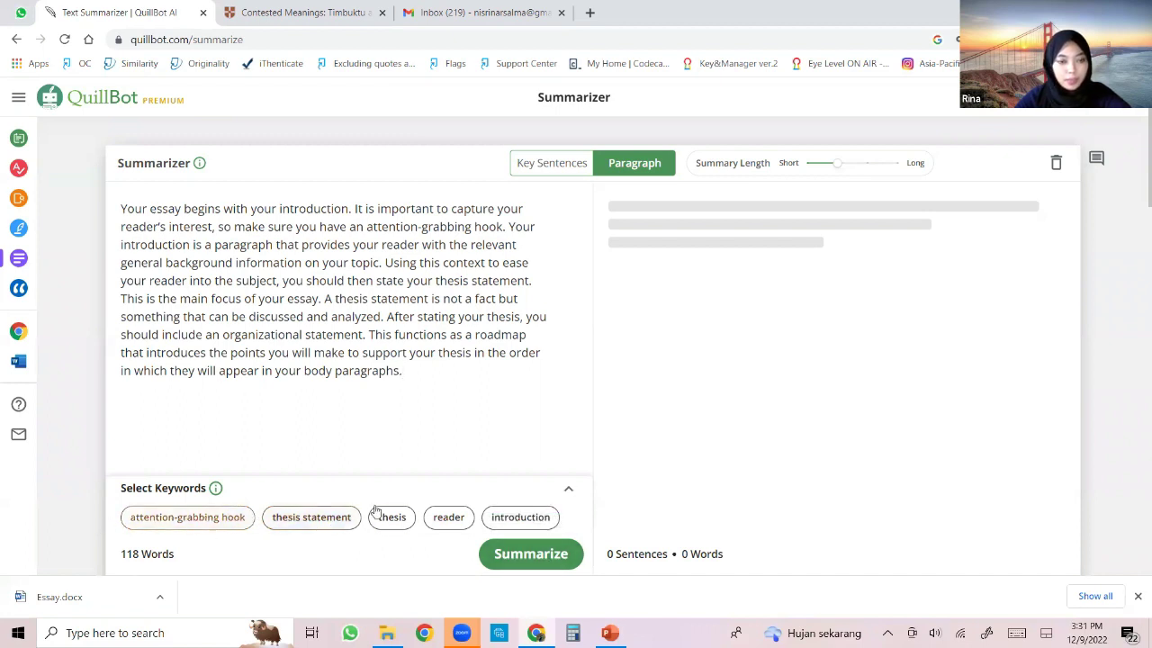
# Summarize with keywords thesis and introduction, then switch to Key Sentences mode.
pyautogui.click(398, 524)
pyautogui.click(520, 520)
pyautogui.click(538, 556)
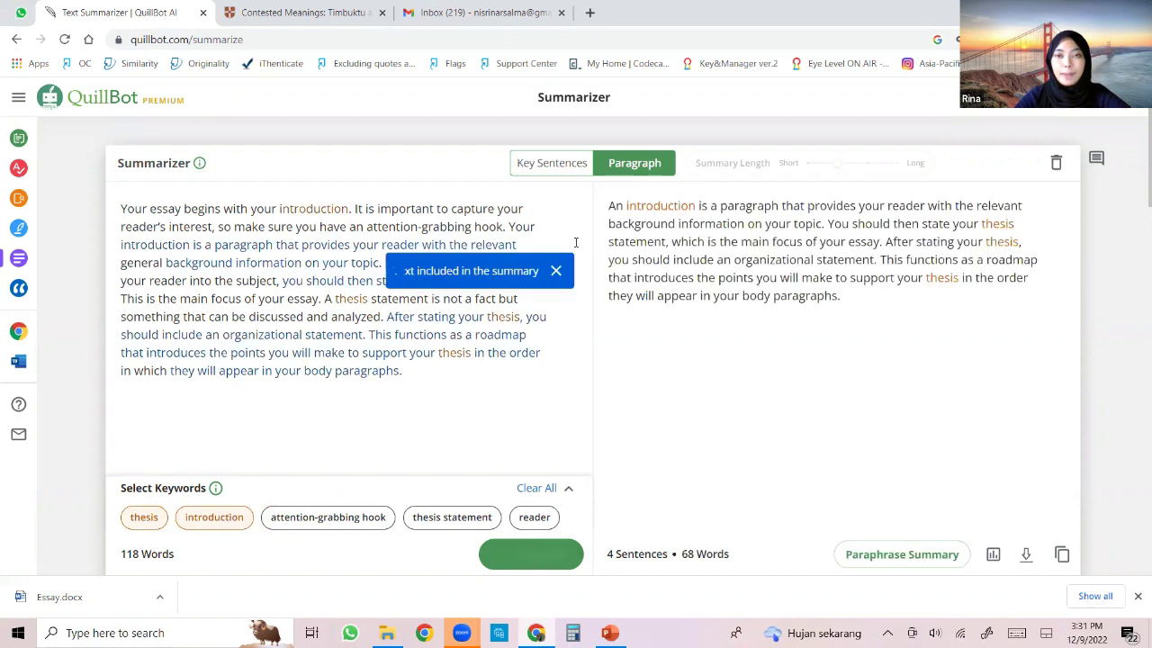
pyautogui.click(570, 167)
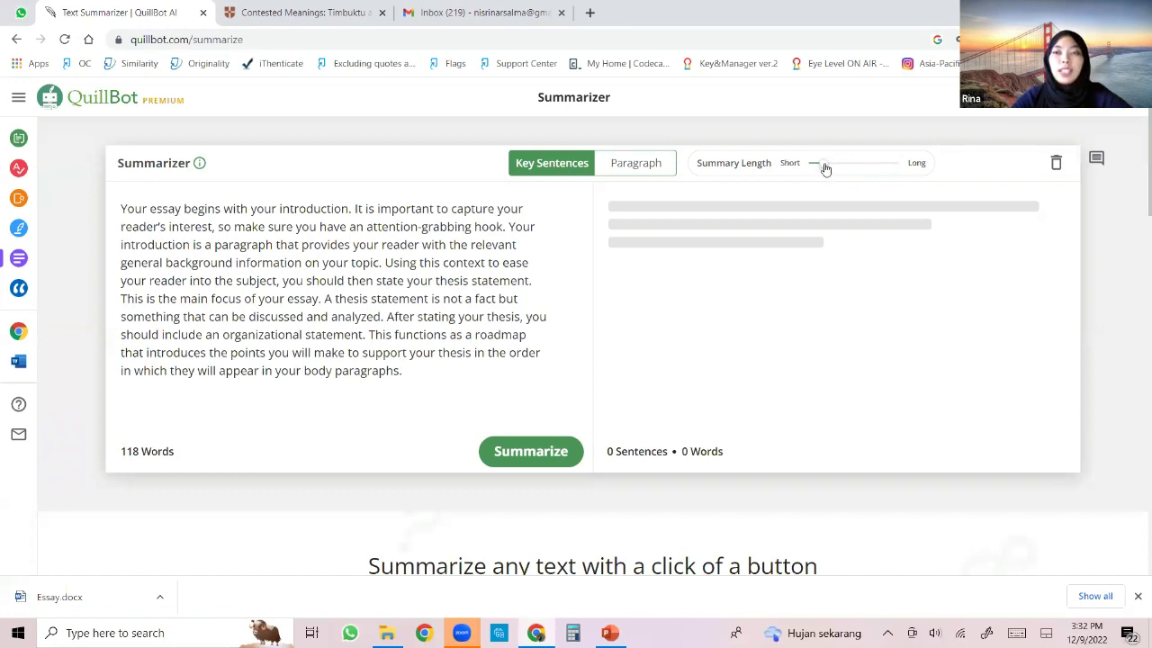
# Drag summary length toward Short, summarize again, and add attention-grabbing hook as a keyword.
pyautogui.click(849, 171)
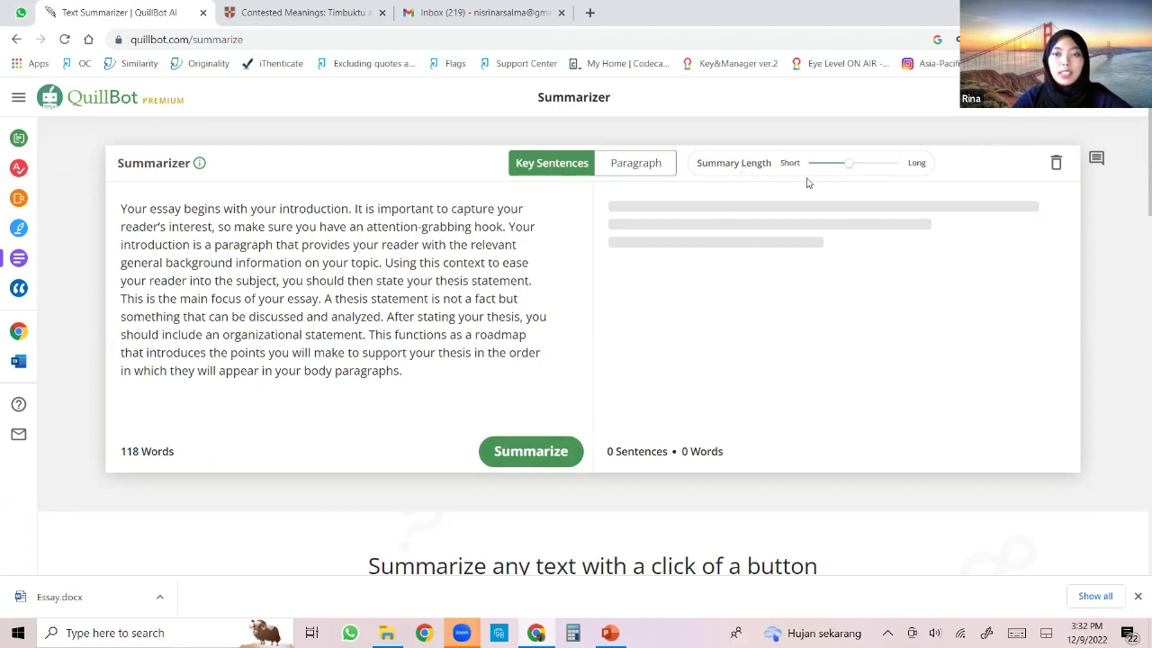
pyautogui.moveTo(839, 173); pyautogui.dragTo(816, 170)
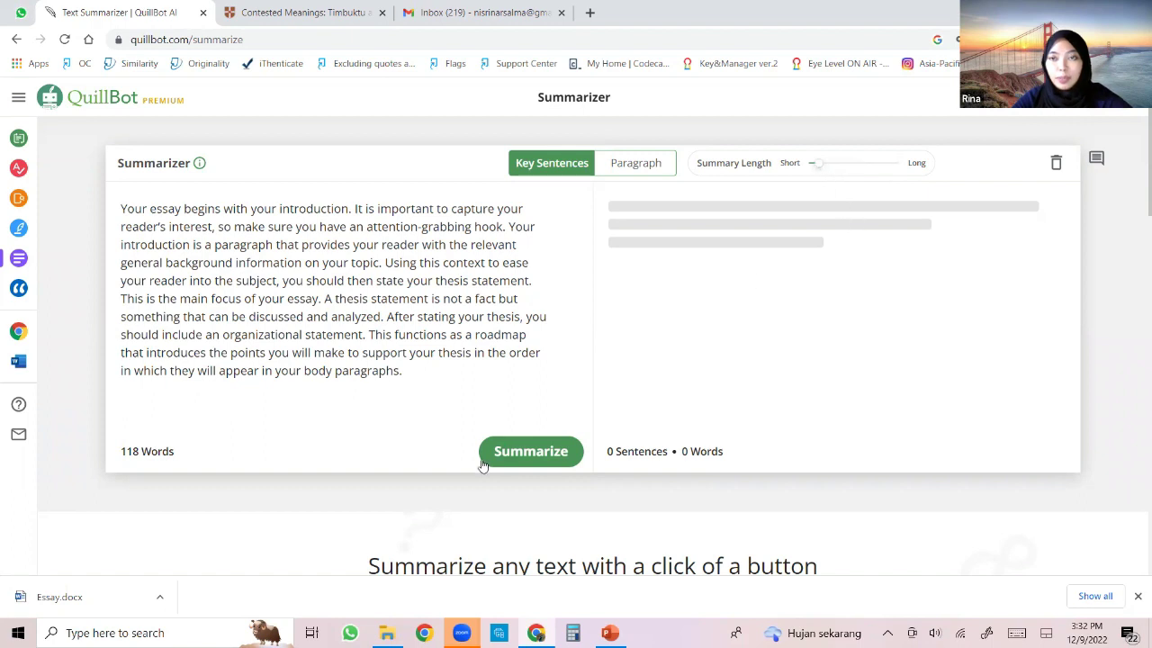
pyautogui.click(527, 450)
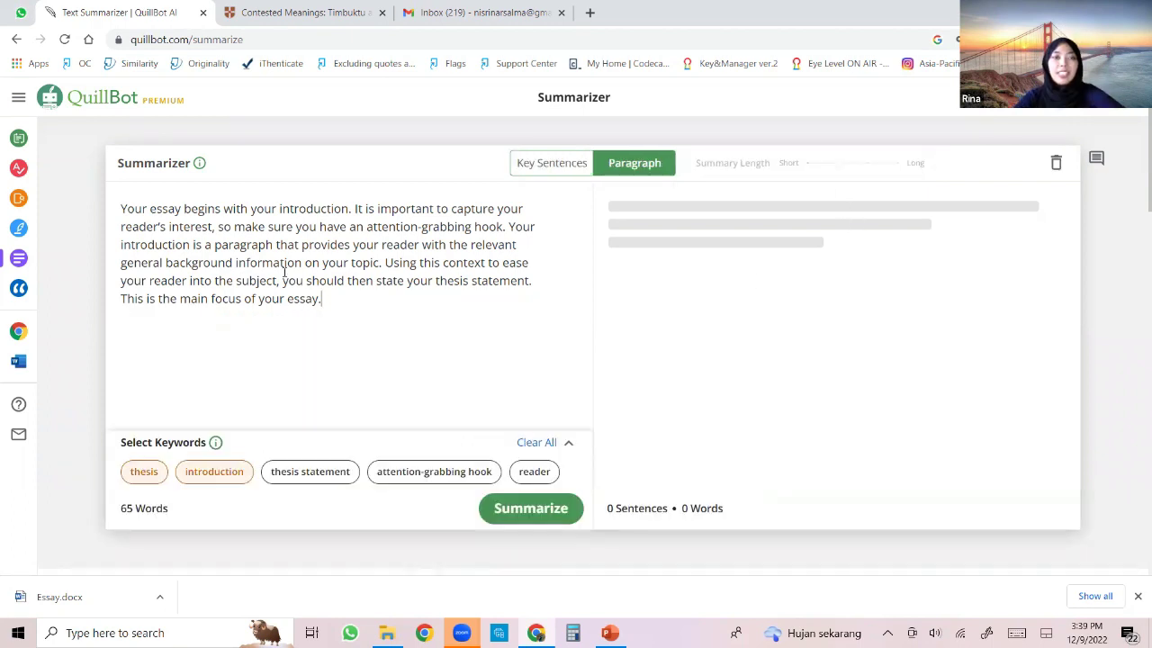
pyautogui.moveTo(322, 299); pyautogui.dragTo(120, 208)
pyautogui.click(303, 399)
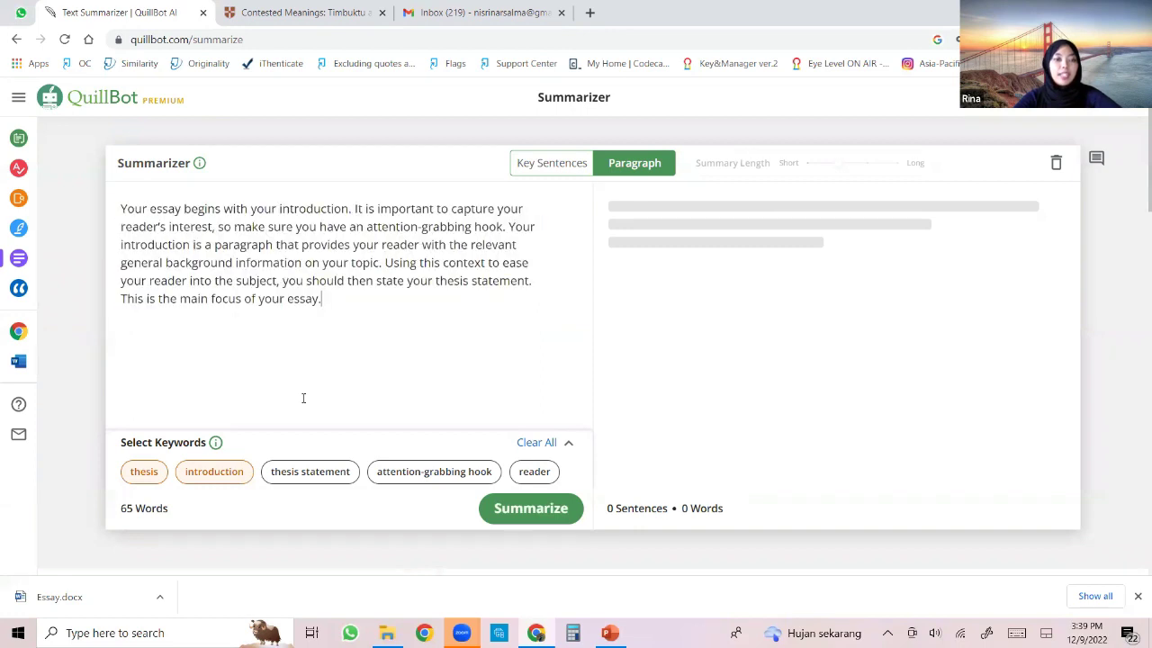
pyautogui.moveTo(218, 448)
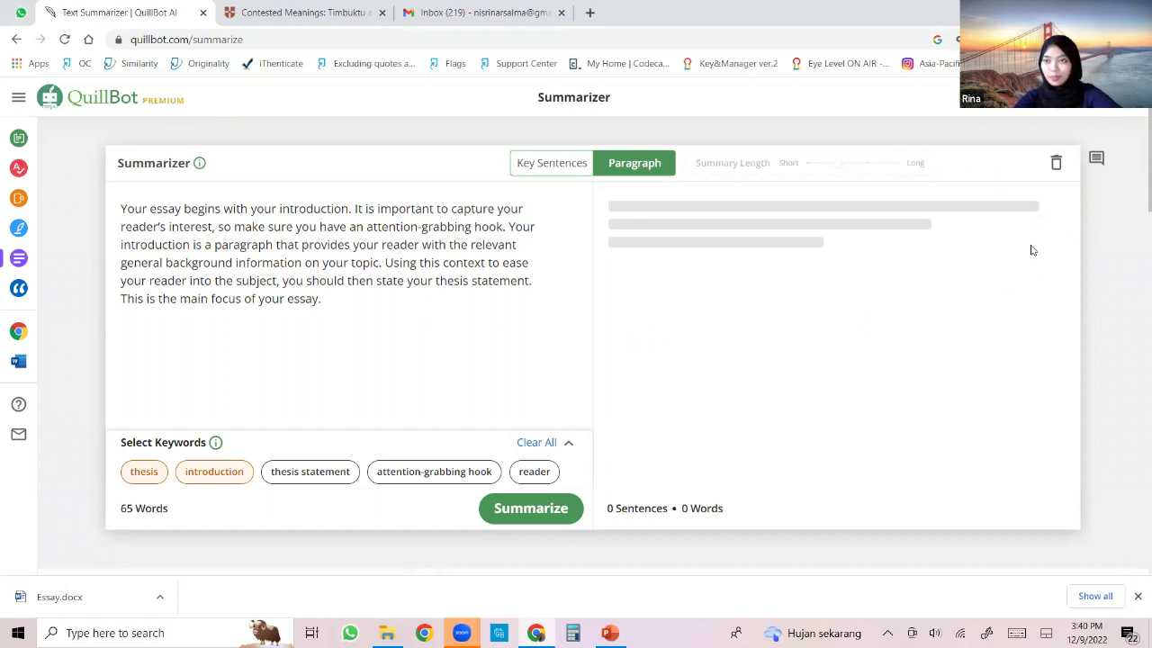
pyautogui.click(434, 472)
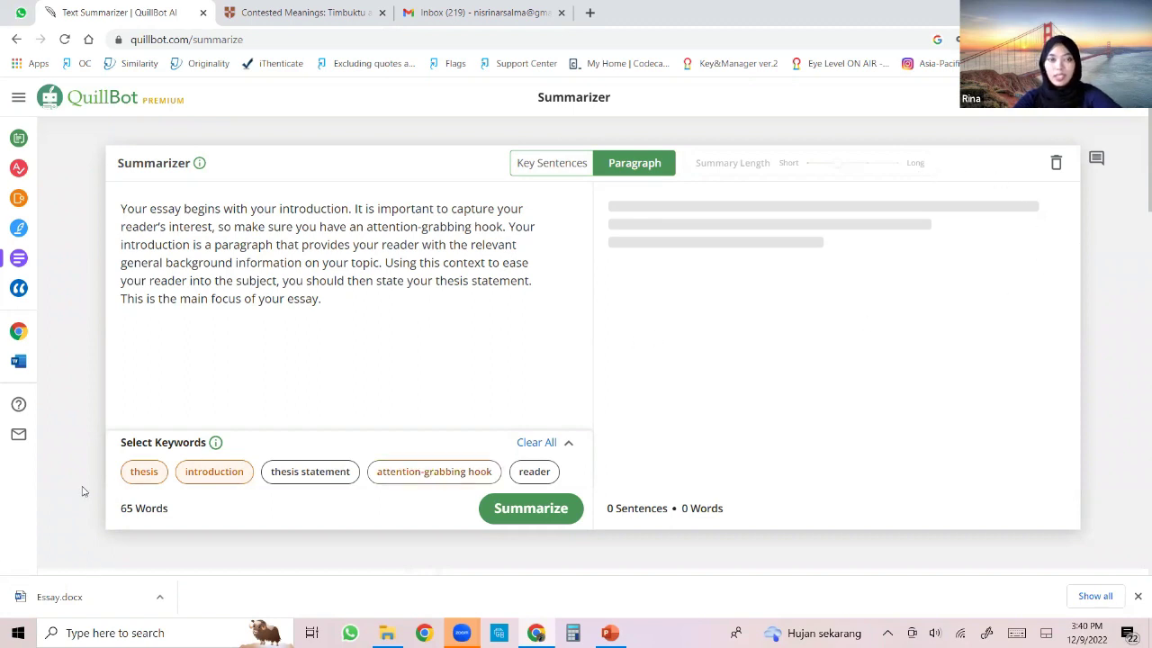
# In the Citation Generator, remove the old Timbuktu citation and keep Website as the source type.
pyautogui.moveTo(31, 297)
pyautogui.click(36, 295)
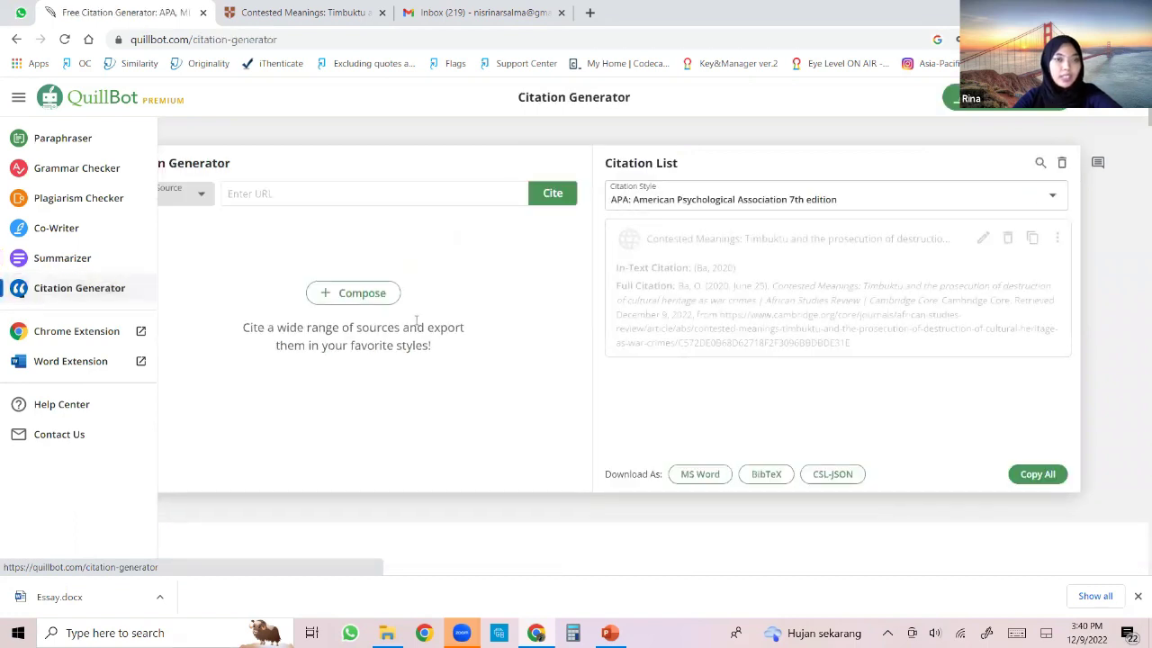
pyautogui.click(1009, 240)
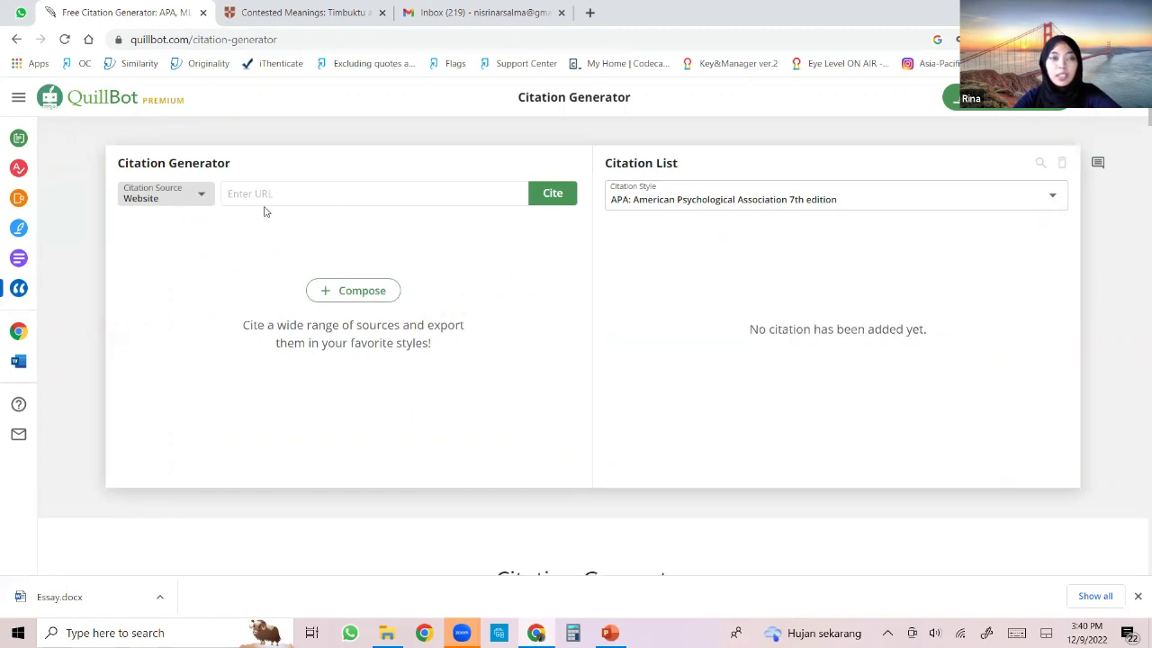
pyautogui.click(206, 197)
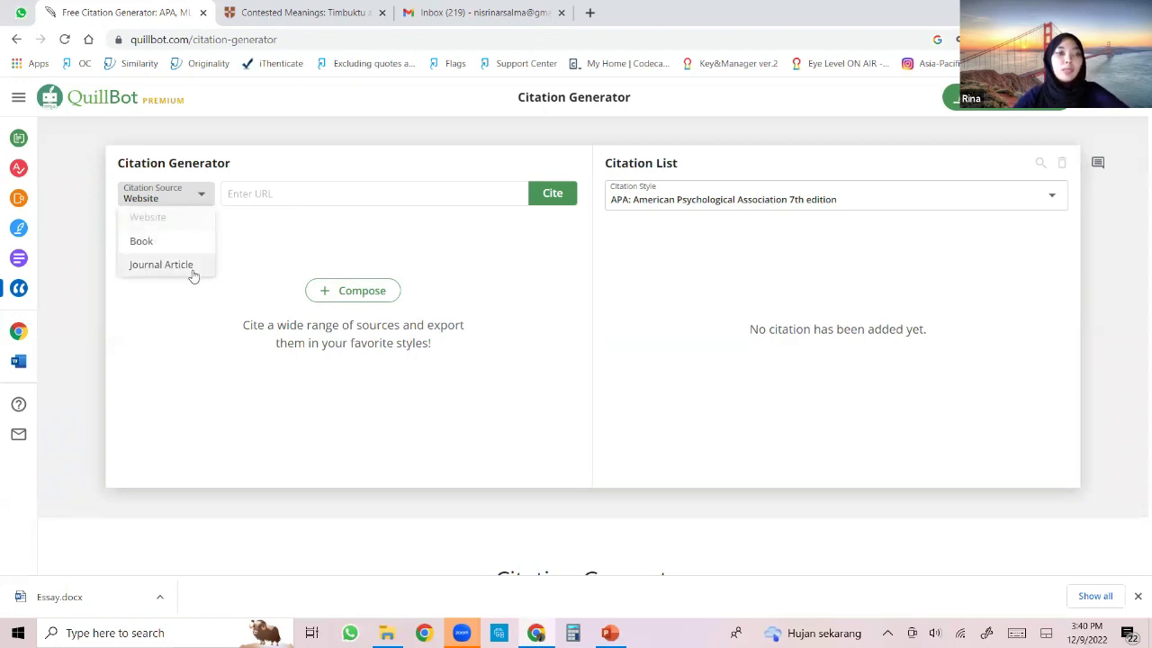
pyautogui.click(277, 239)
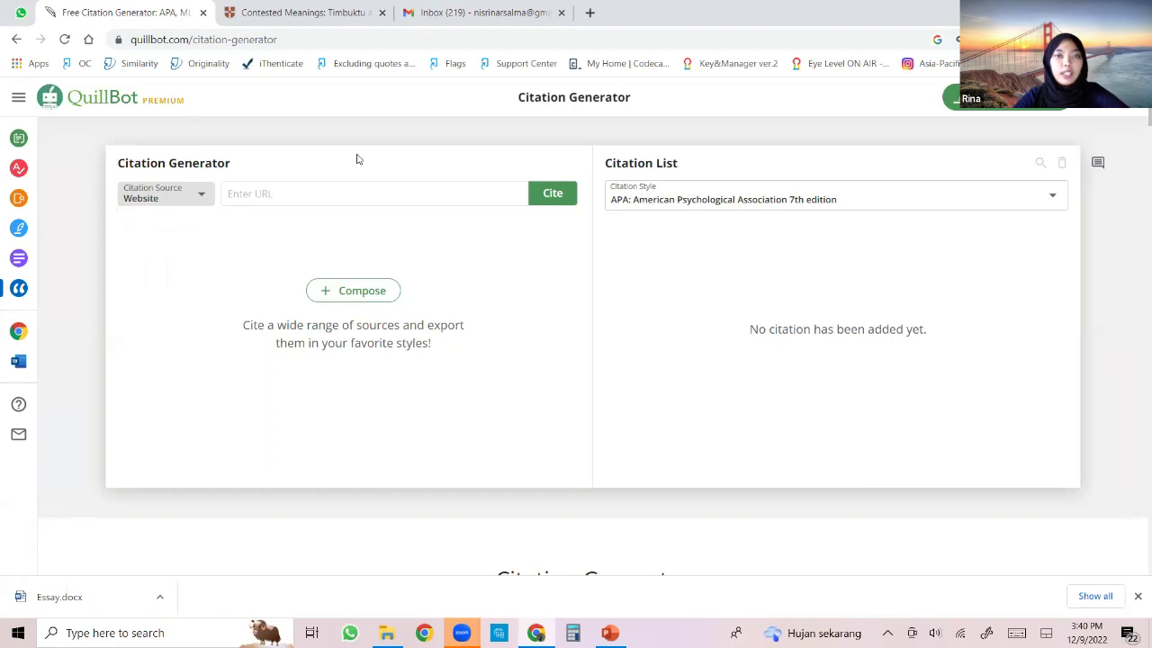
# Cite the Cambridge Core 'Contested Meanings' article from its copied URL and save the citation.
pyautogui.click(272, 11)
pyautogui.click(151, 38)
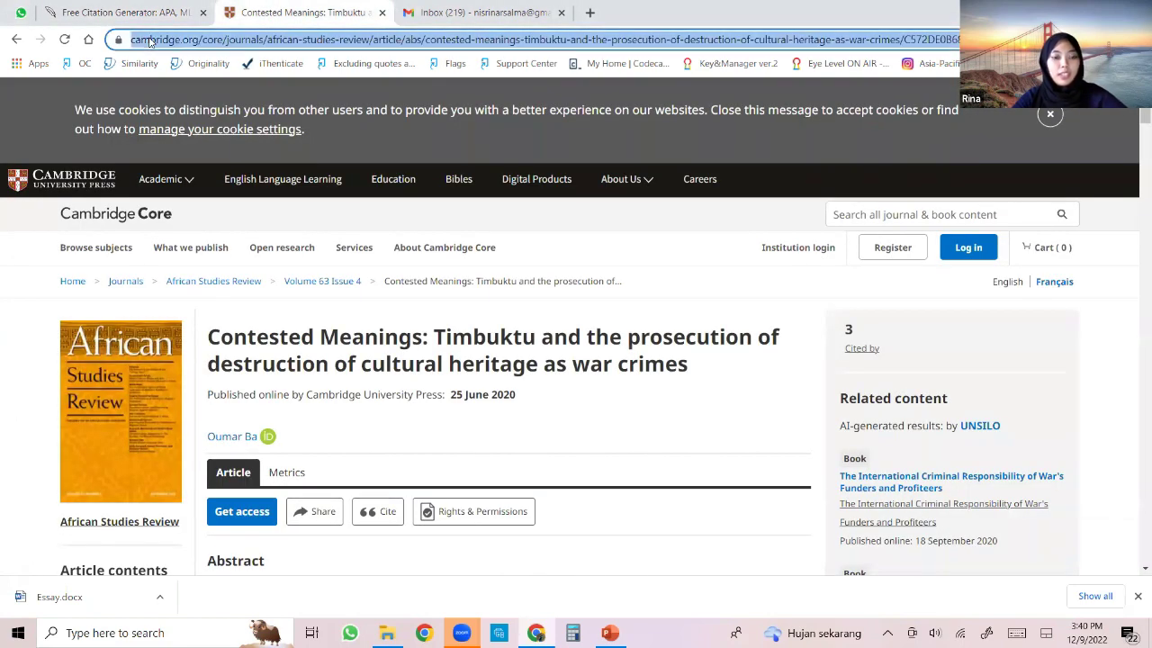
pyautogui.click(171, 13)
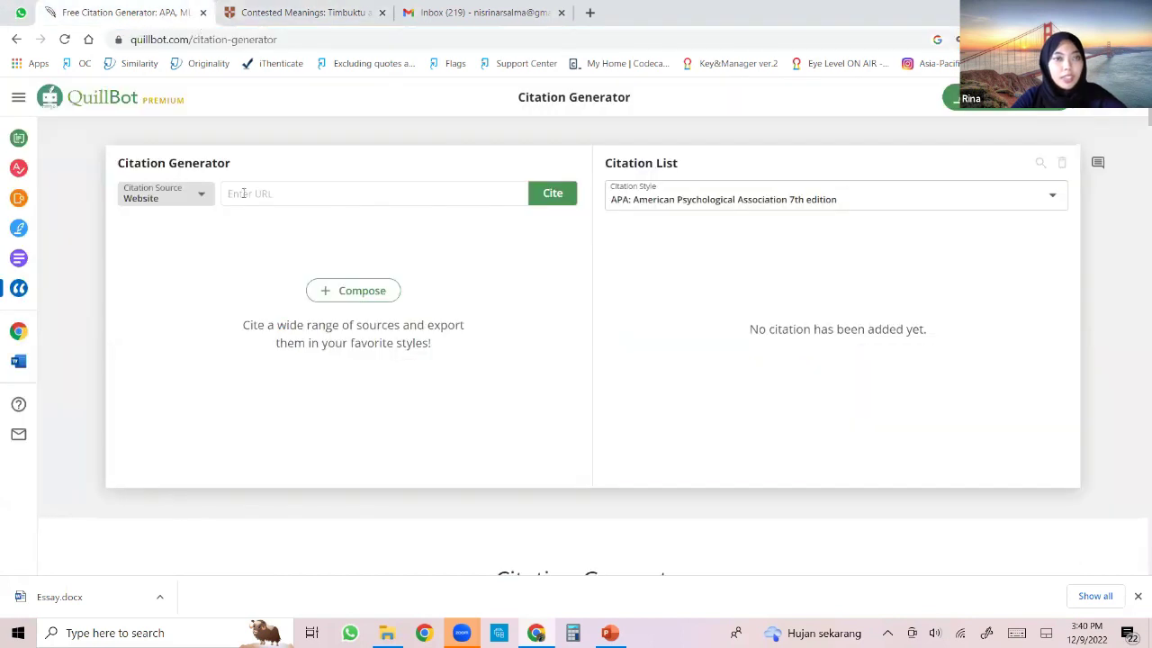
pyautogui.click(442, 190)
pyautogui.hotkey('ctrl', 'v')
pyautogui.click(551, 195)
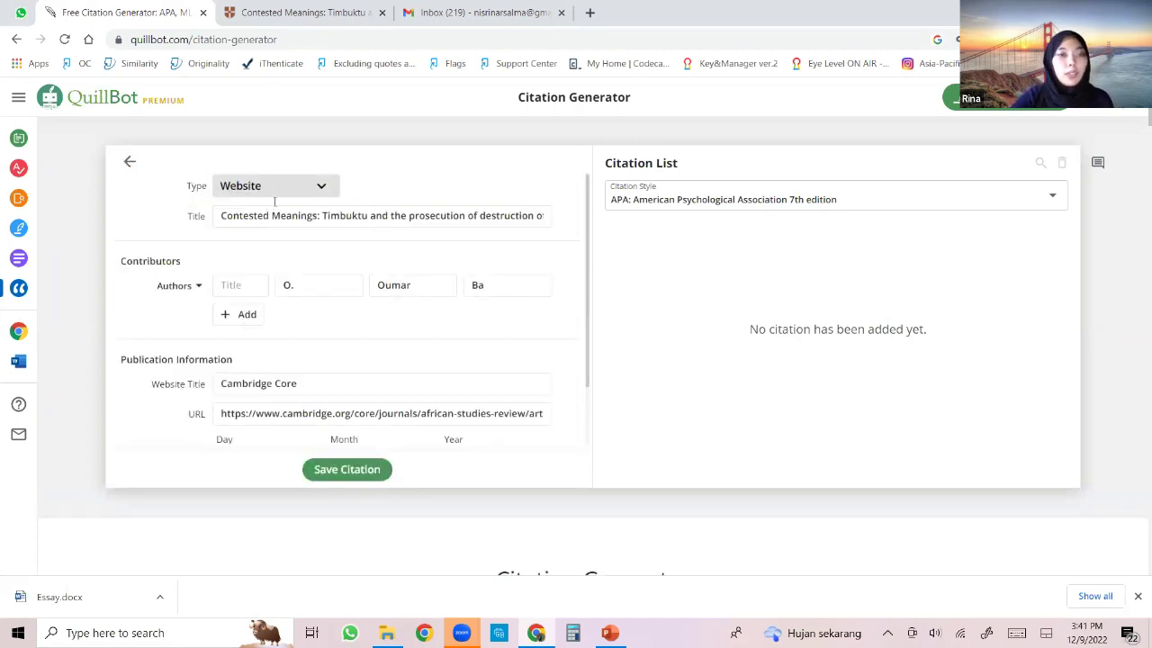
pyautogui.scroll(-5, 270, 247)
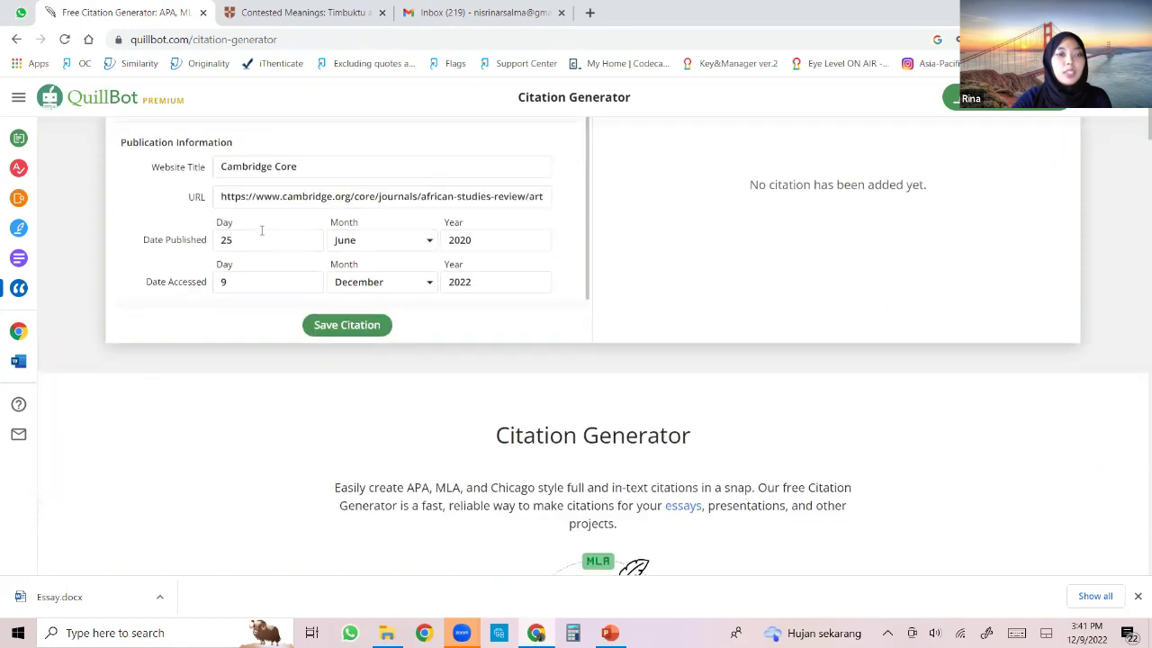
pyautogui.scroll(2, 360, 252)
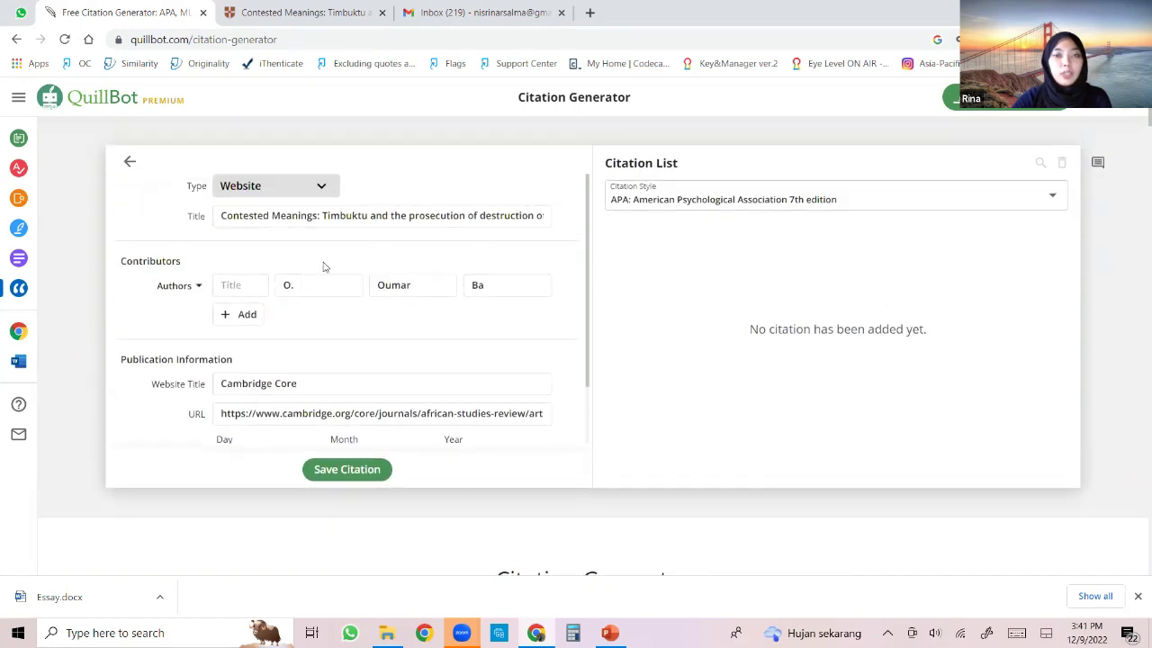
pyautogui.click(376, 474)
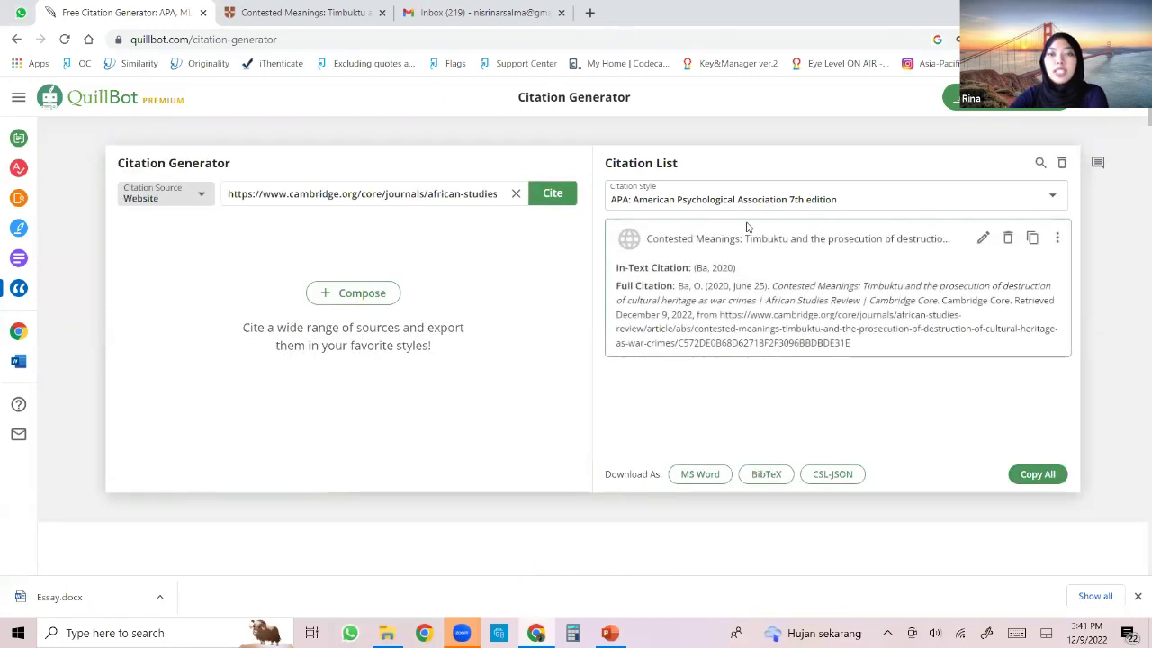
pyautogui.click(1052, 197)
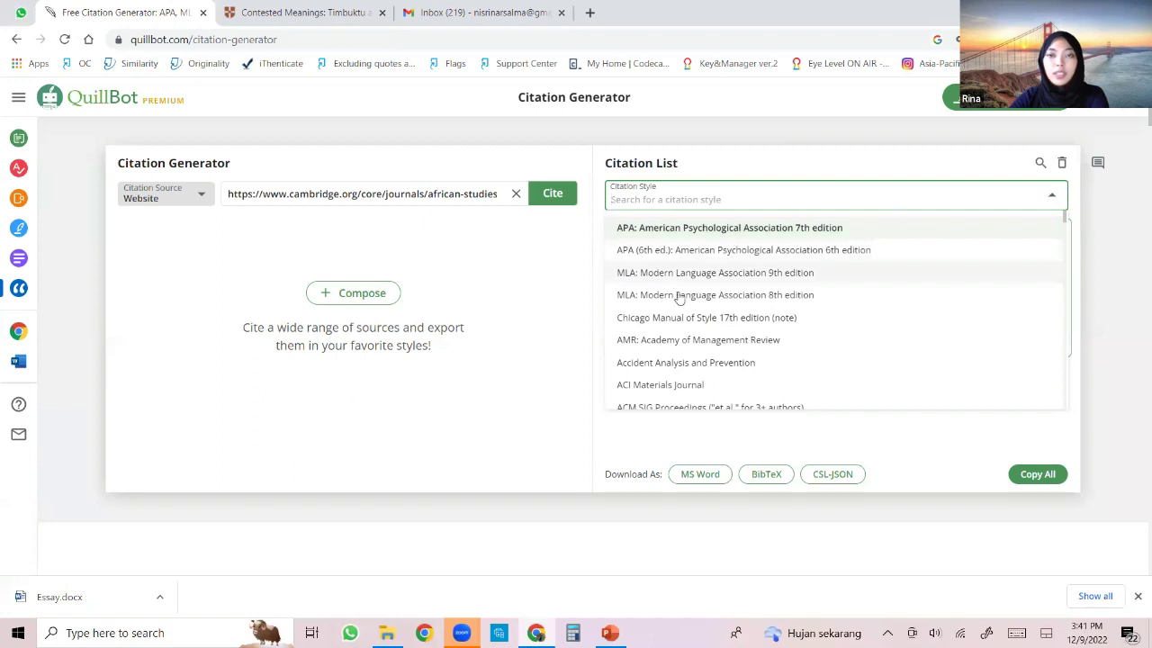
pyautogui.scroll(-1, 720, 310)
pyautogui.scroll(1, 755, 315)
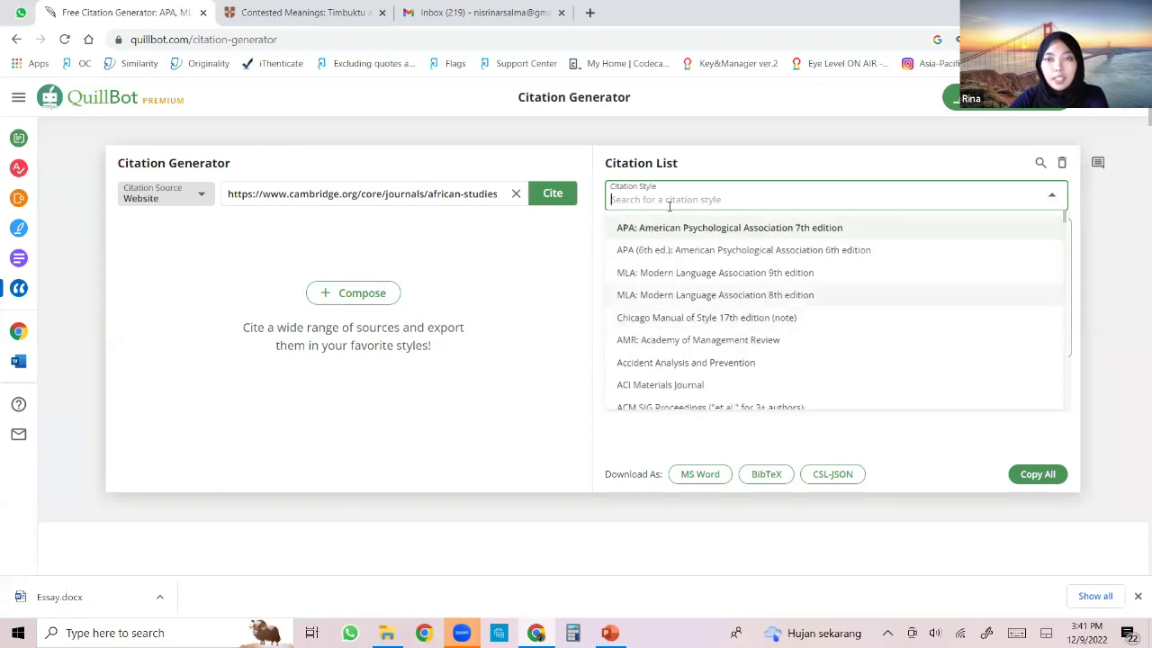
pyautogui.click(789, 170)
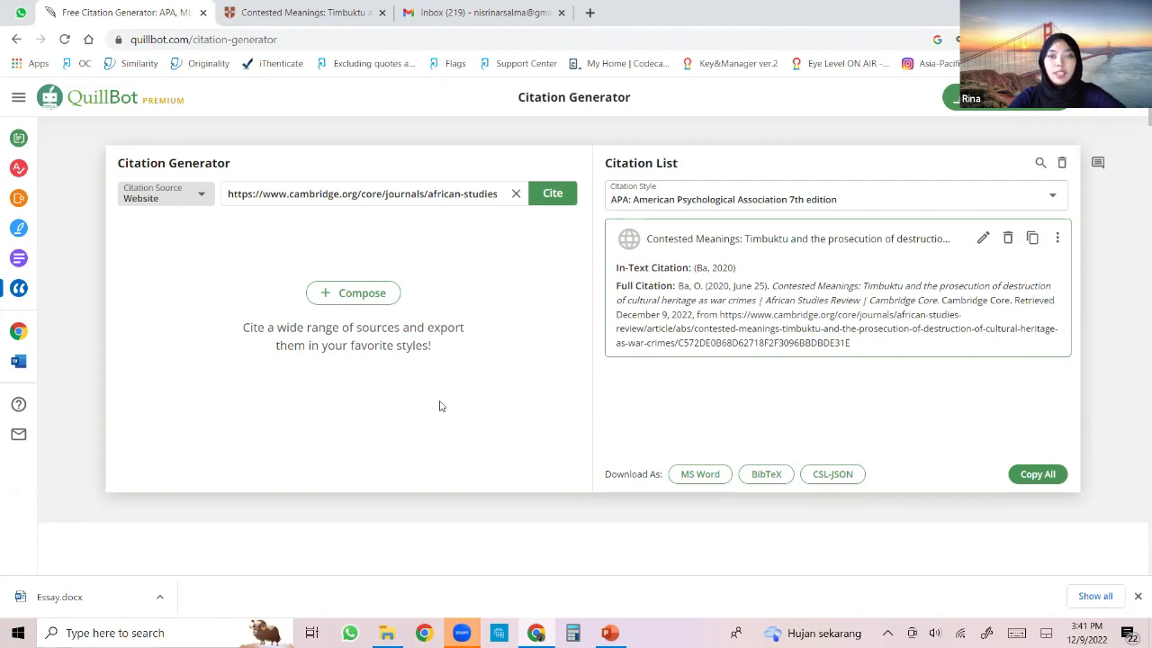
pyautogui.moveTo(23, 324)
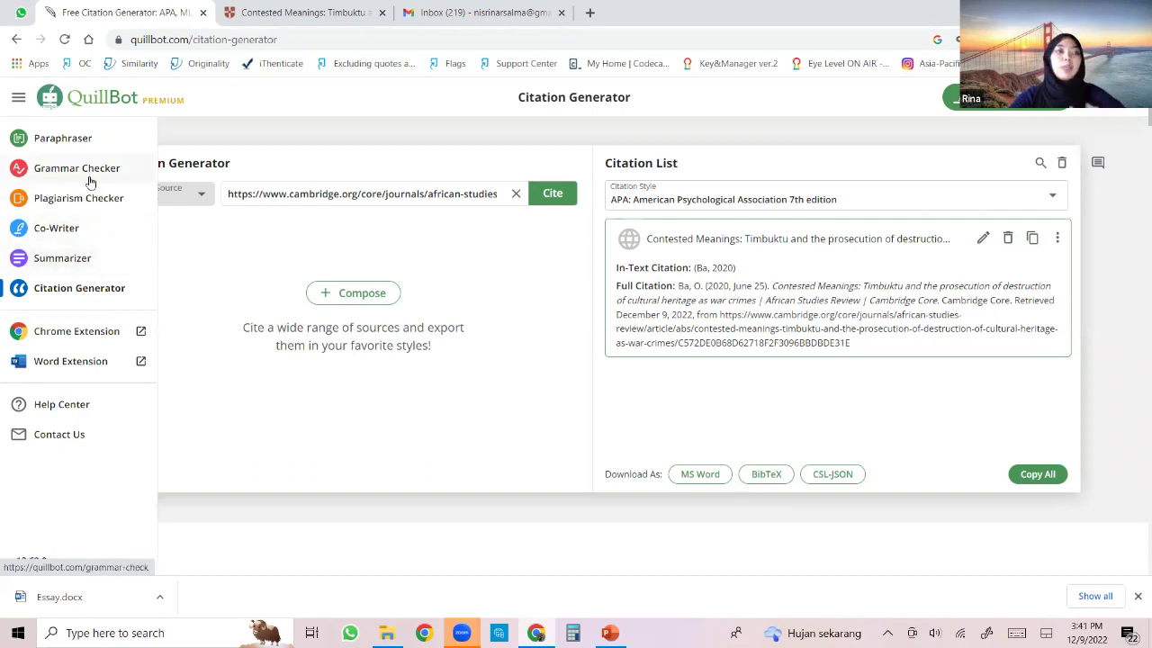
# Create a new Co-Writer project from the Essay template under Start New.
pyautogui.click(52, 231)
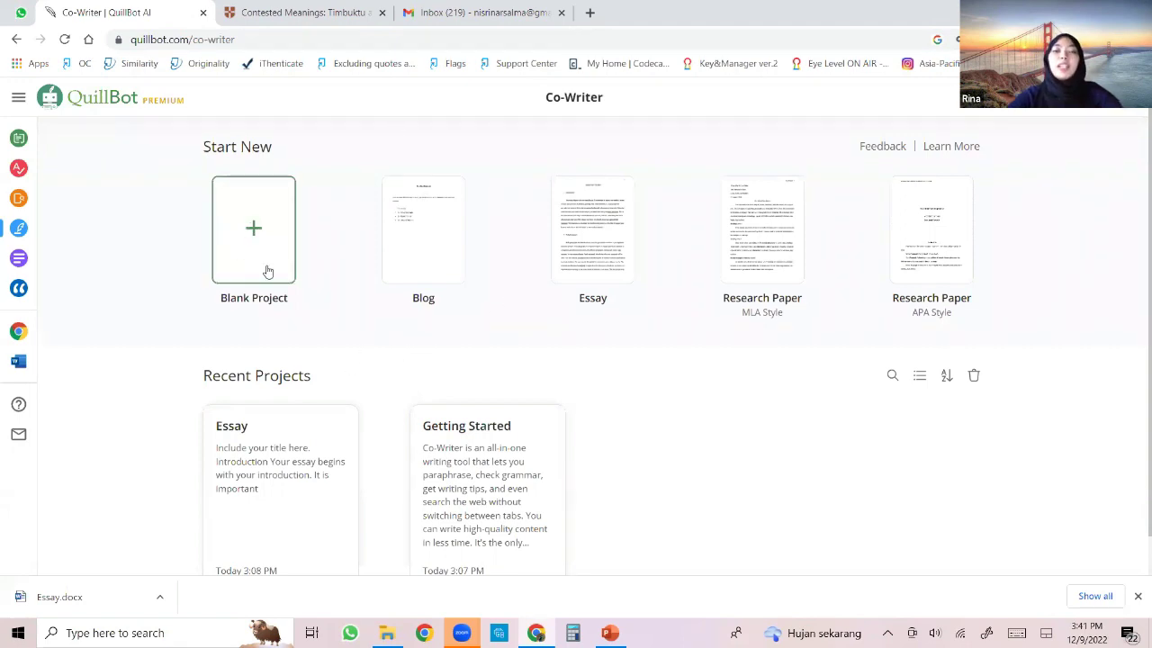
pyautogui.click(594, 240)
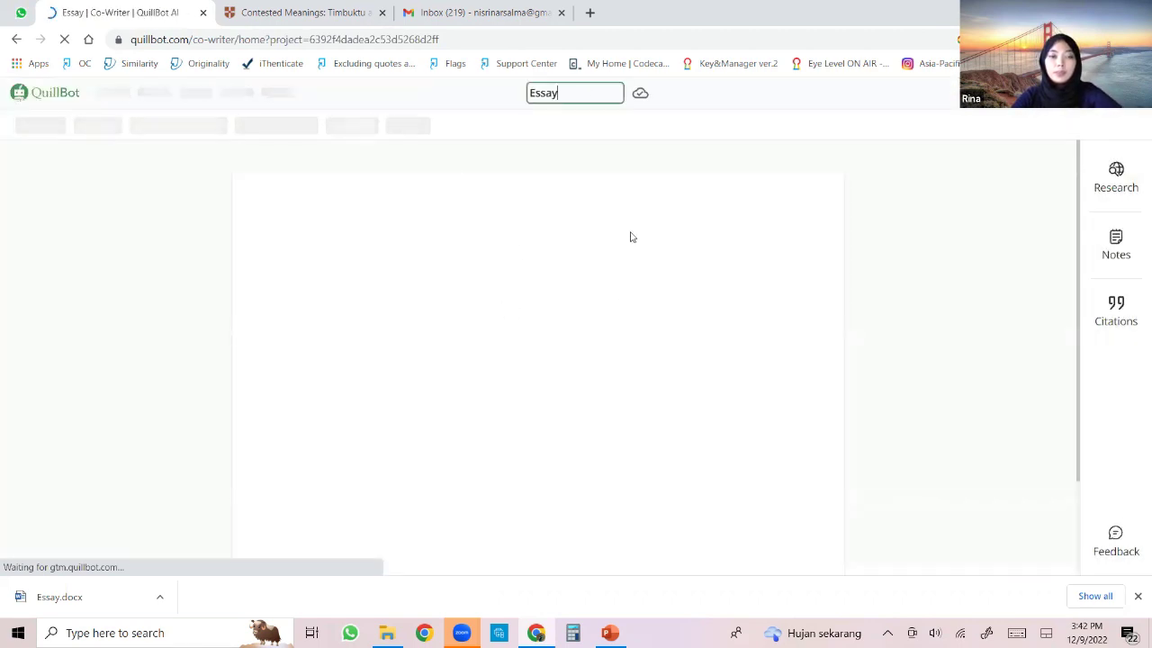
# Close the download bar to reveal the 529-word Essay template, look over the File and Edit menus, and select the title.
pyautogui.click(1136, 597)
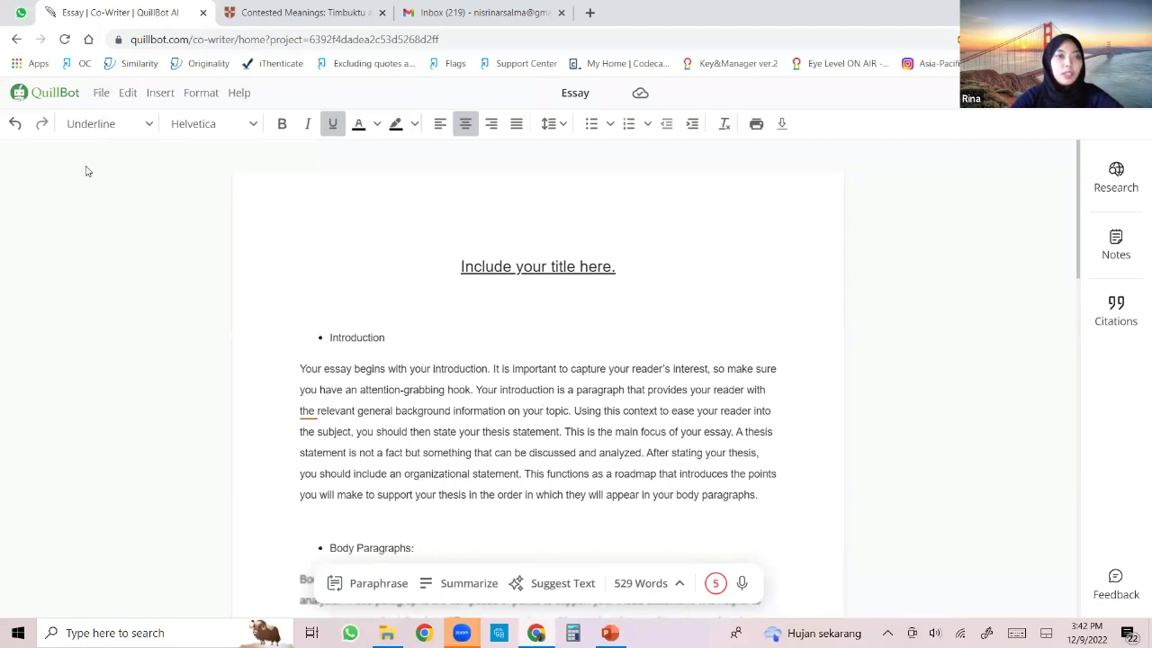
pyautogui.click(101, 93)
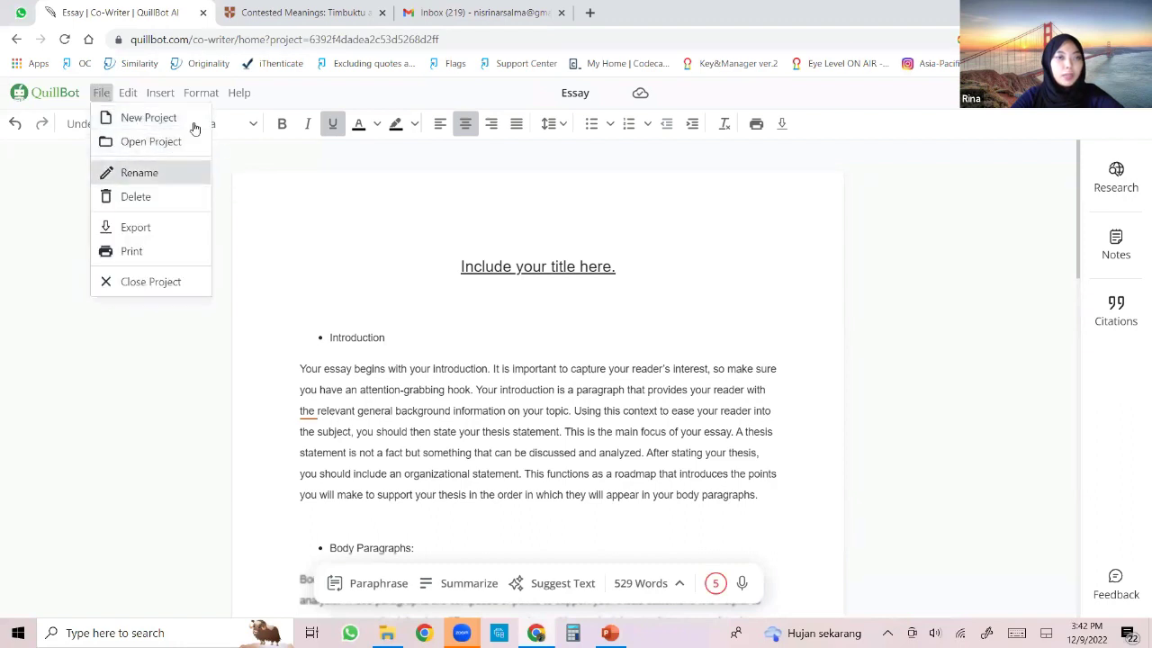
pyautogui.click(128, 92)
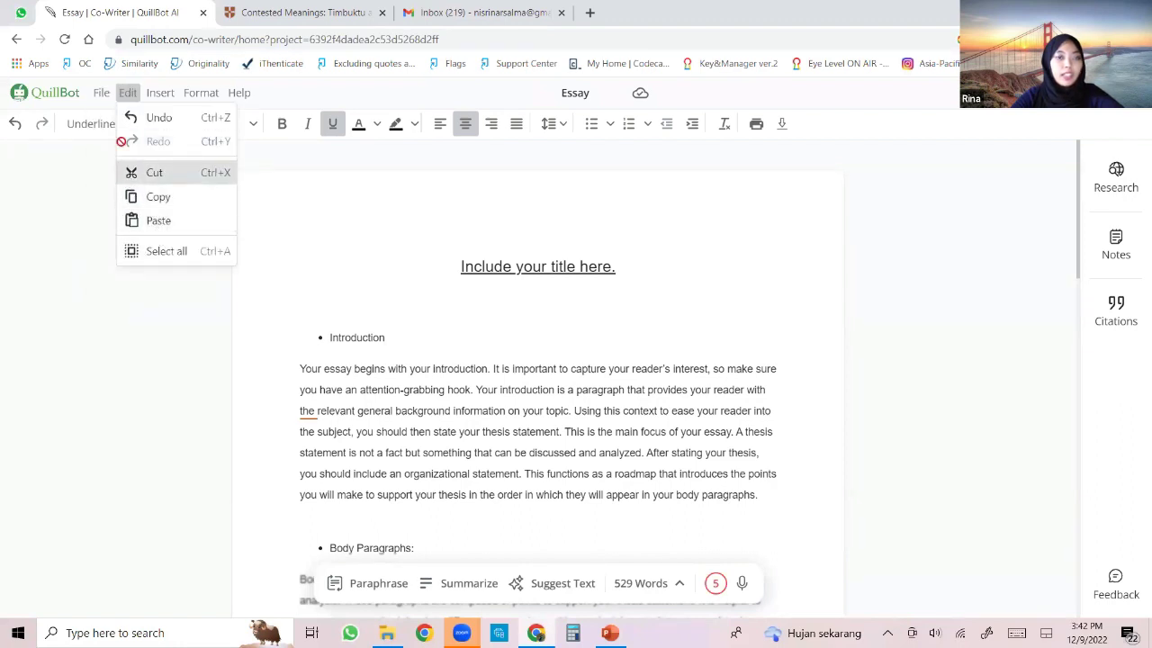
pyautogui.click(102, 95)
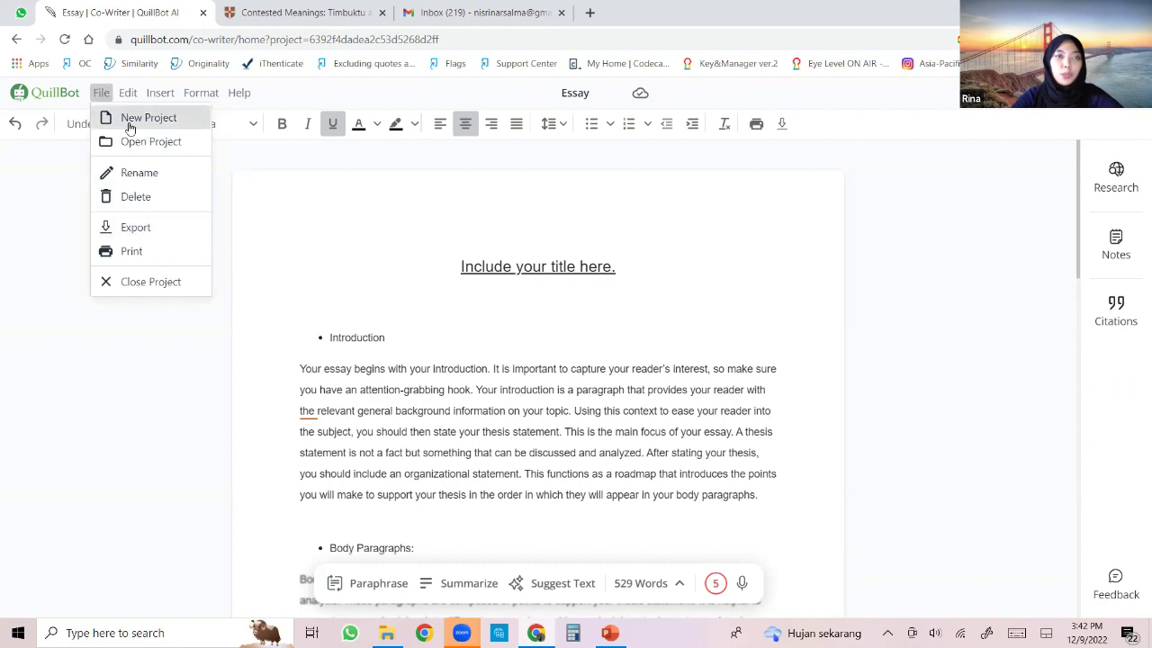
pyautogui.click(230, 167)
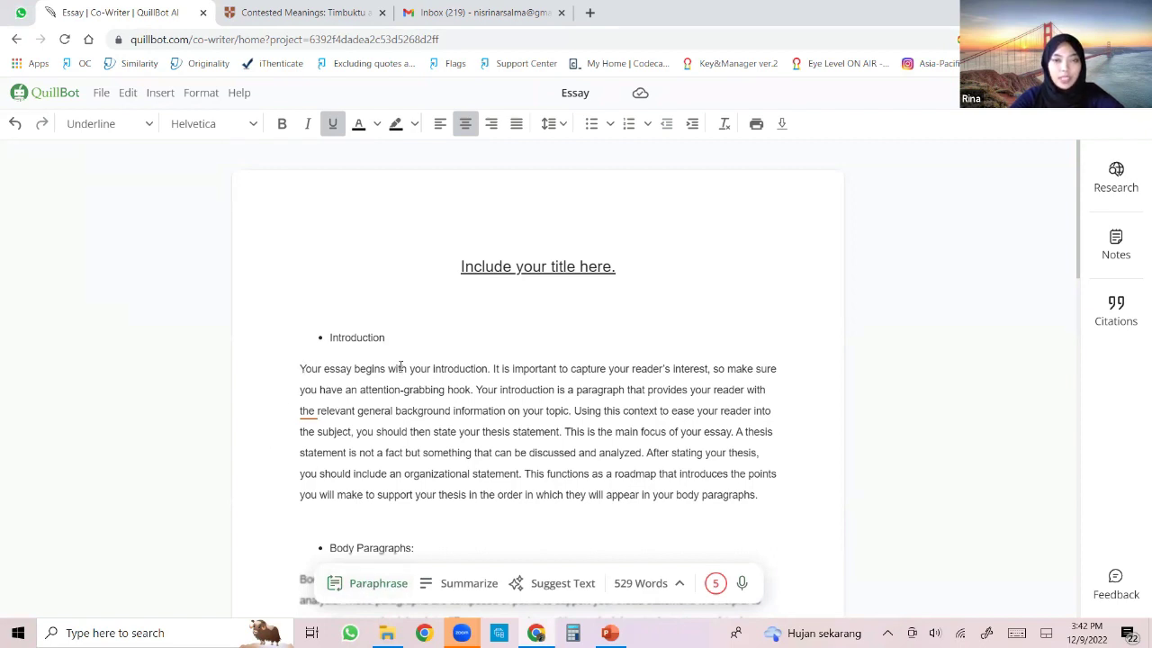
pyautogui.hotkey('ctrl', 'a')
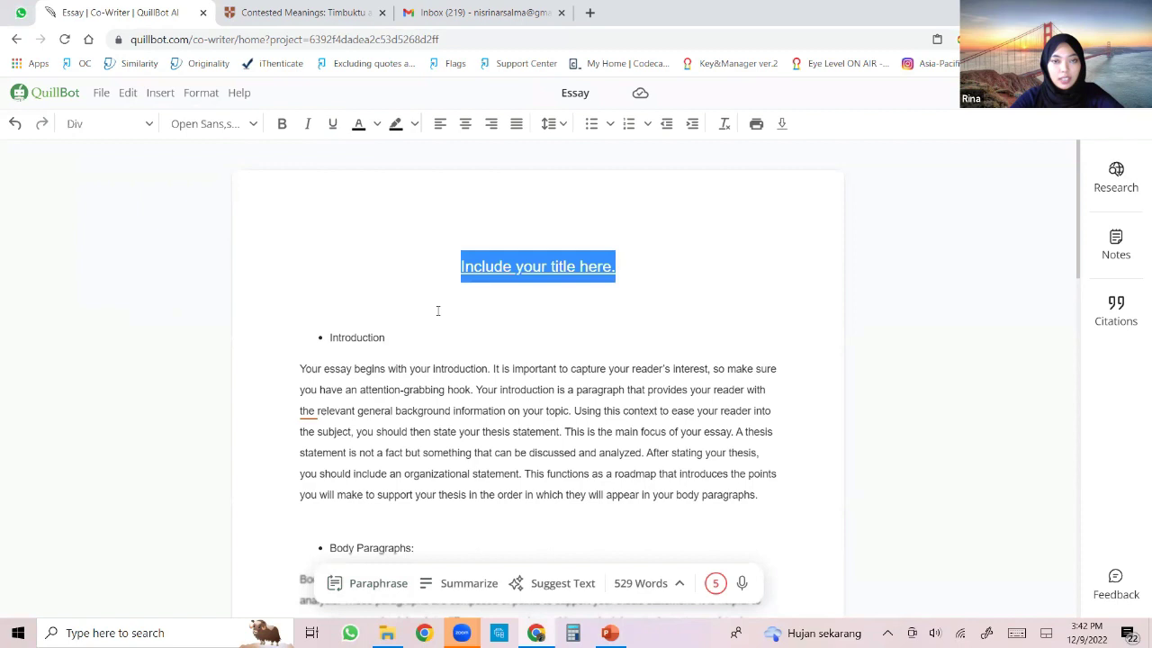
# Paraphrase the introduction's final roadmap sentence in Standard mode, then reselect that sentence.
pyautogui.click(437, 310)
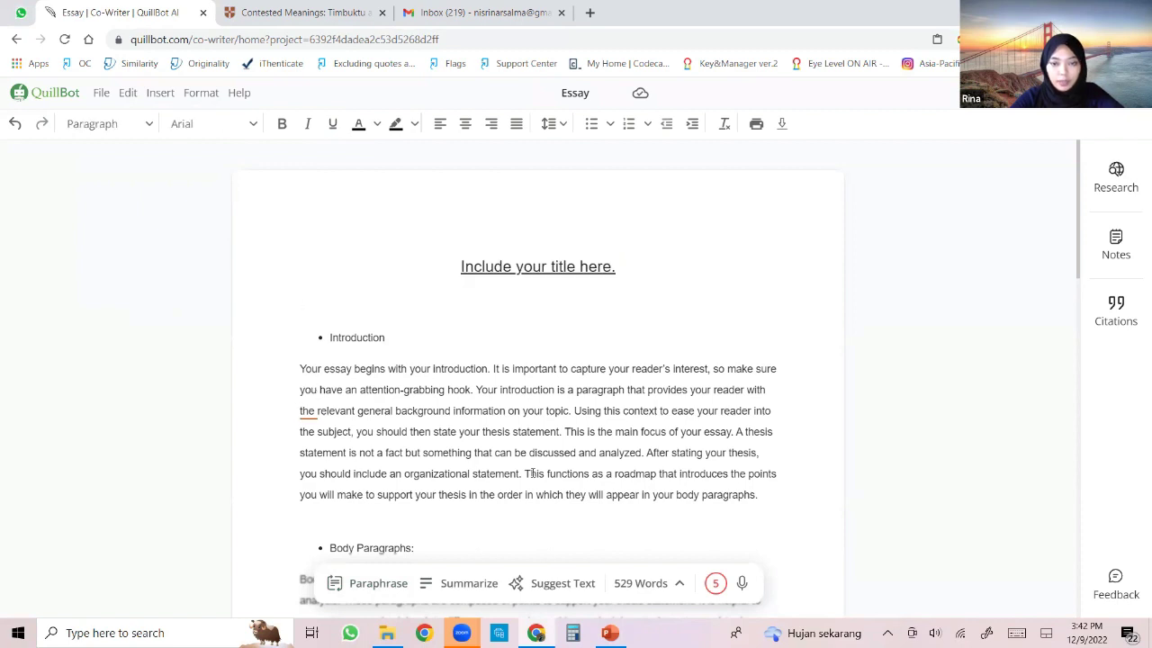
pyautogui.moveTo(525, 473); pyautogui.dragTo(764, 500)
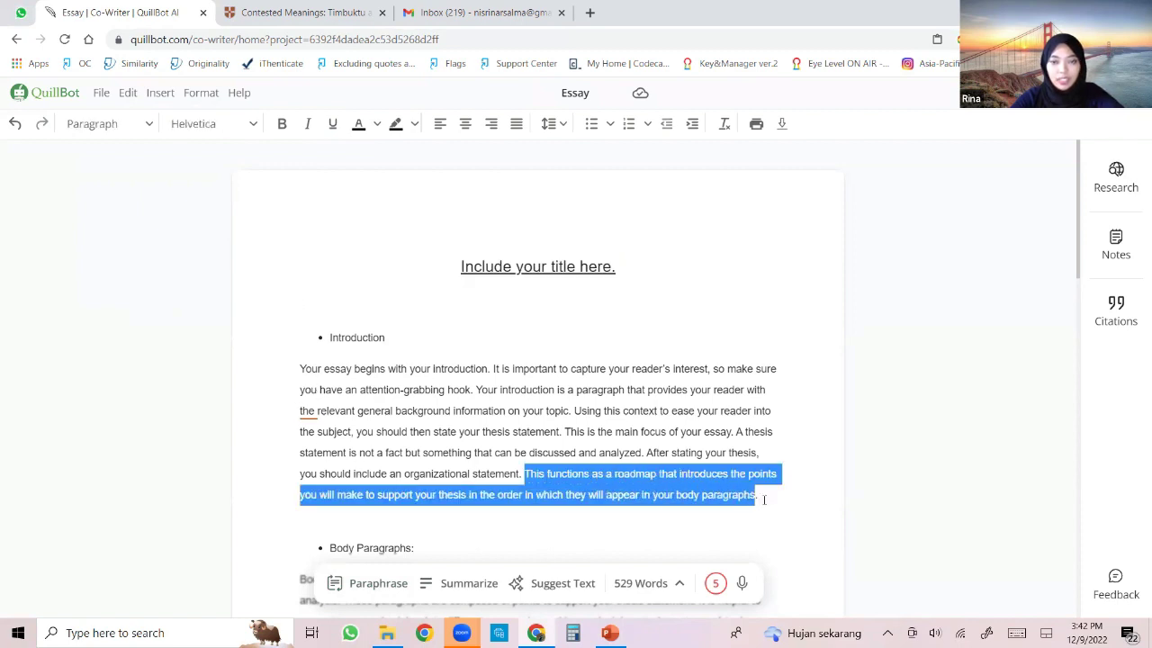
pyautogui.click(357, 586)
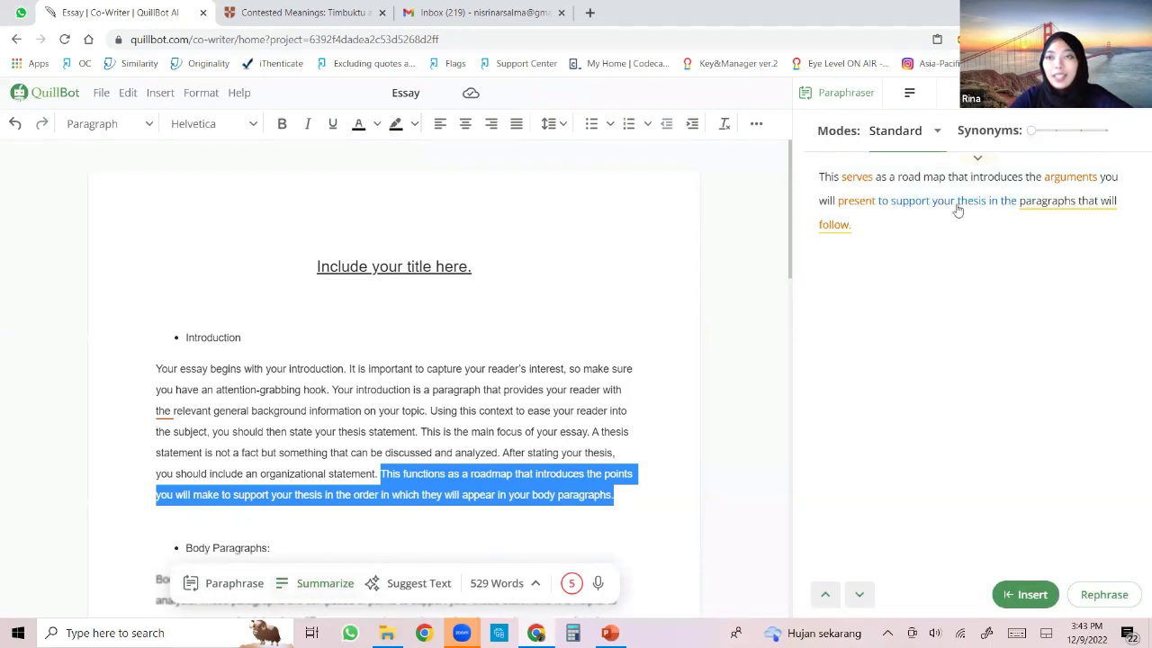
pyautogui.click(927, 133)
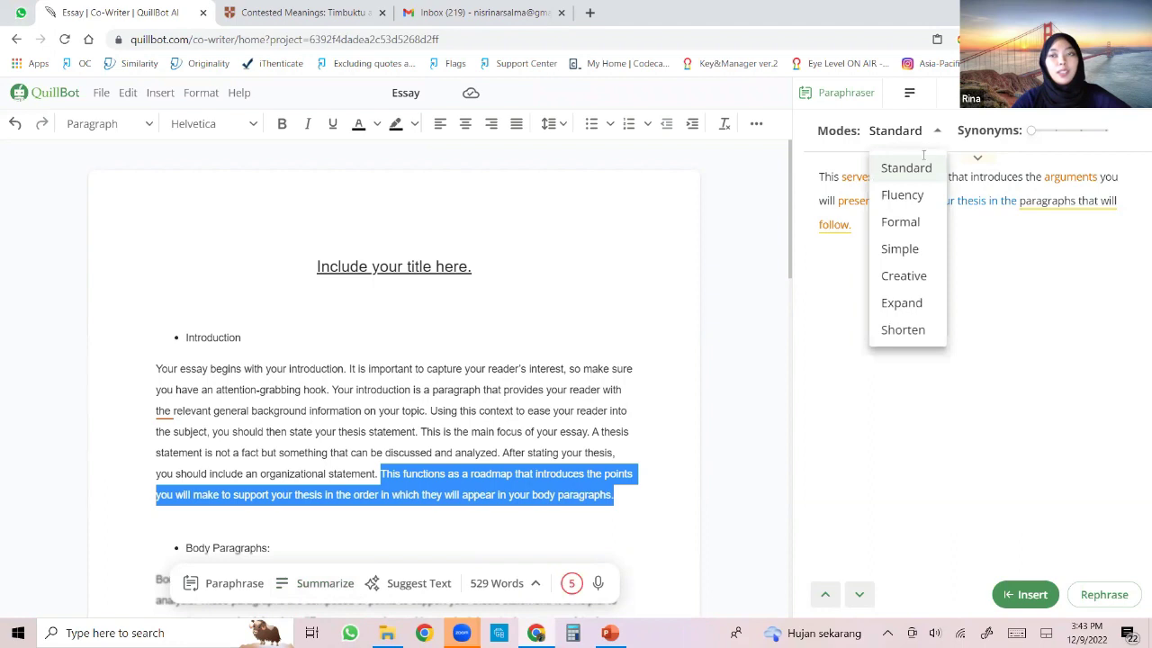
pyautogui.click(1048, 279)
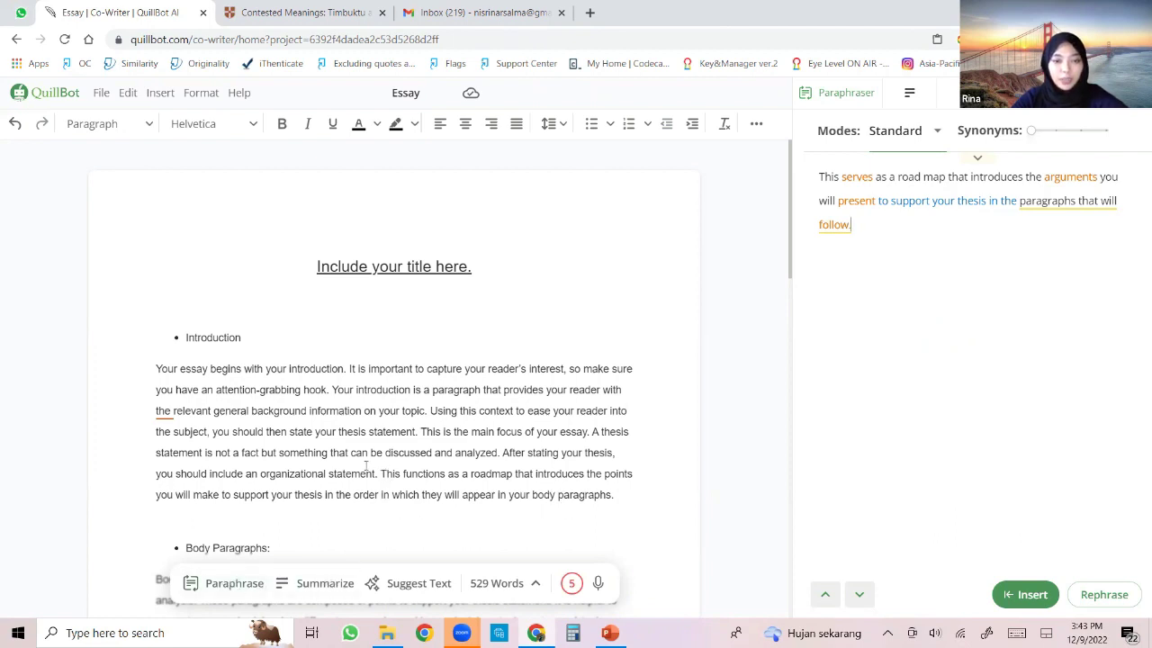
pyautogui.moveTo(380, 474); pyautogui.dragTo(615, 497)
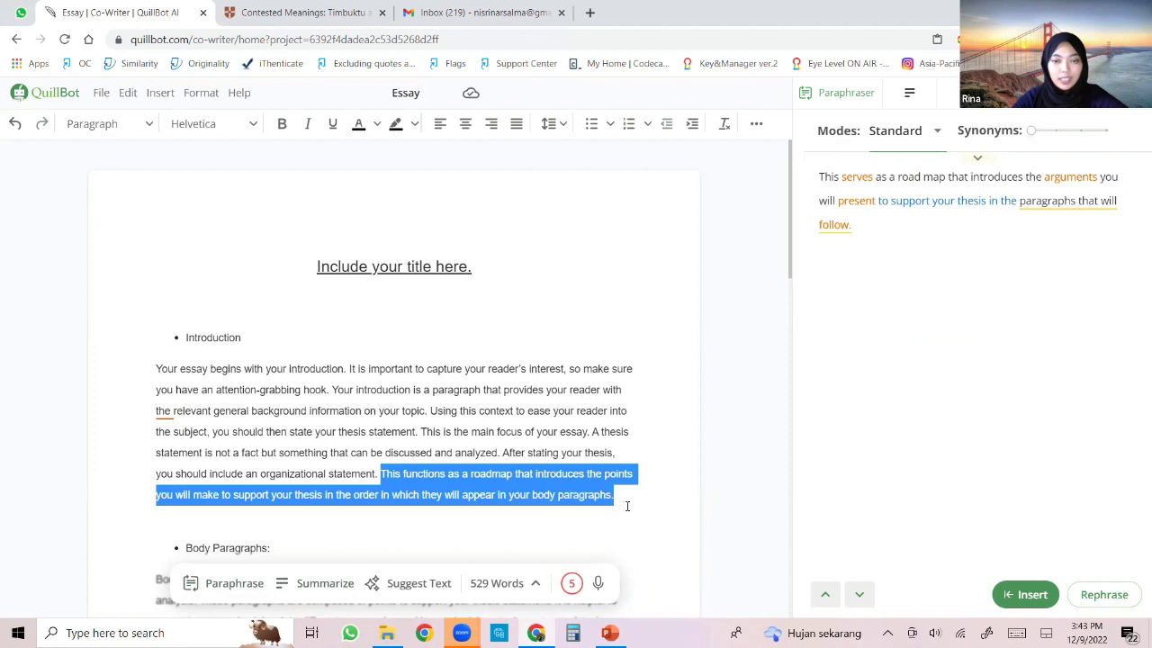
# Summarize the selected roadmap sentence using Key Sentences mode.
pyautogui.click(322, 583)
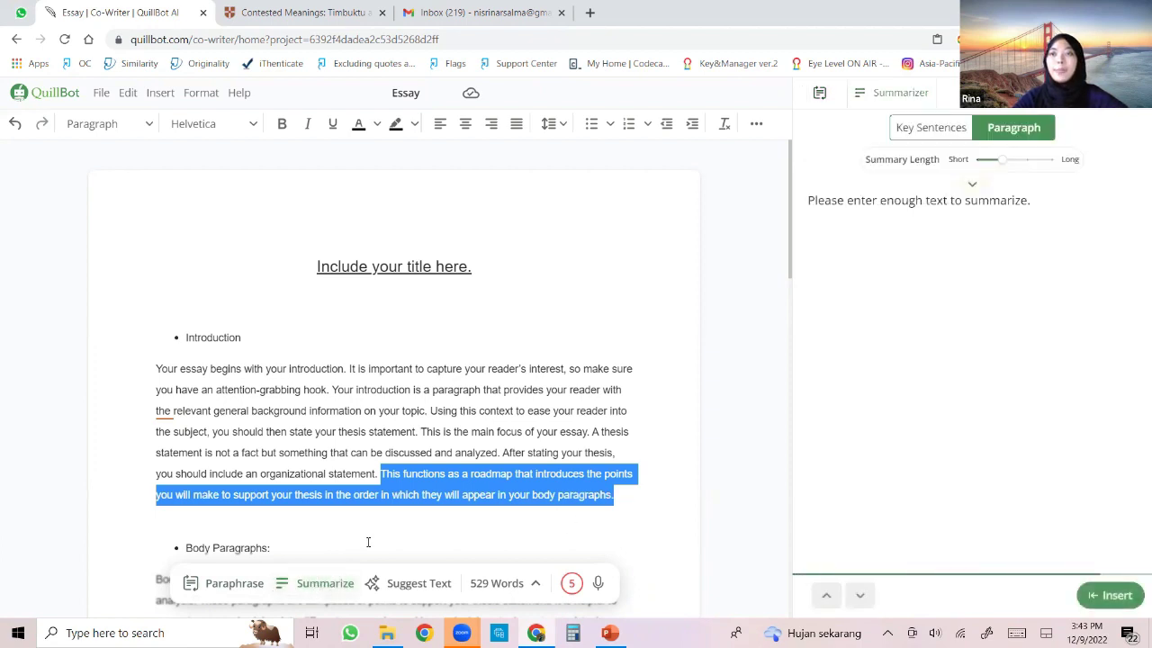
pyautogui.click(954, 129)
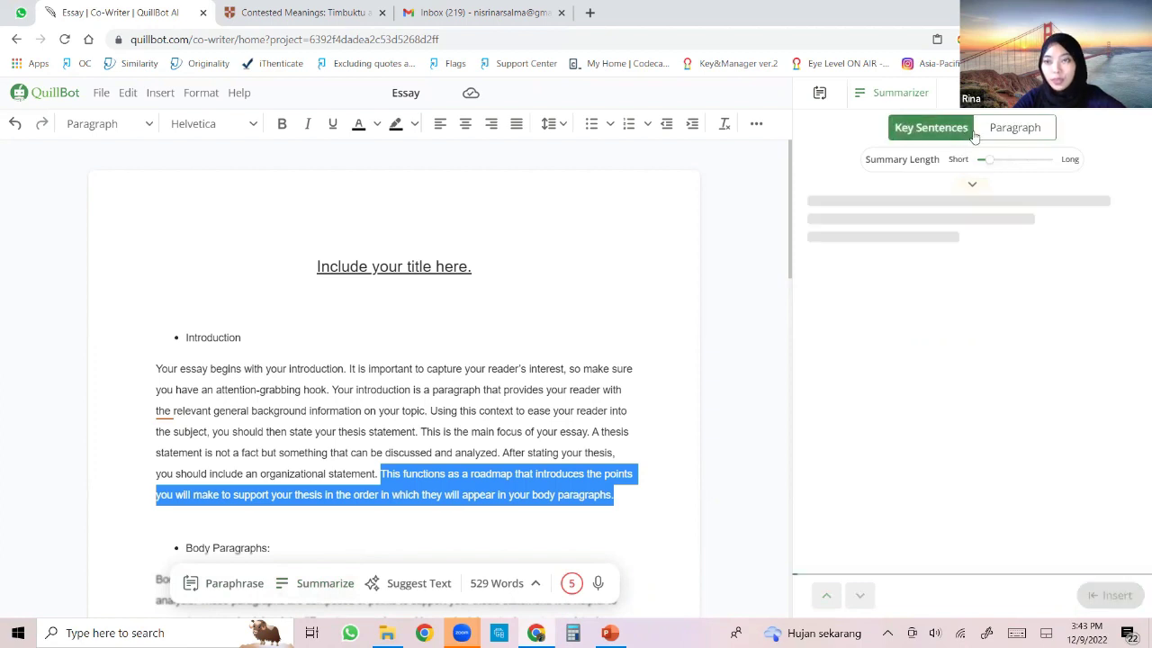